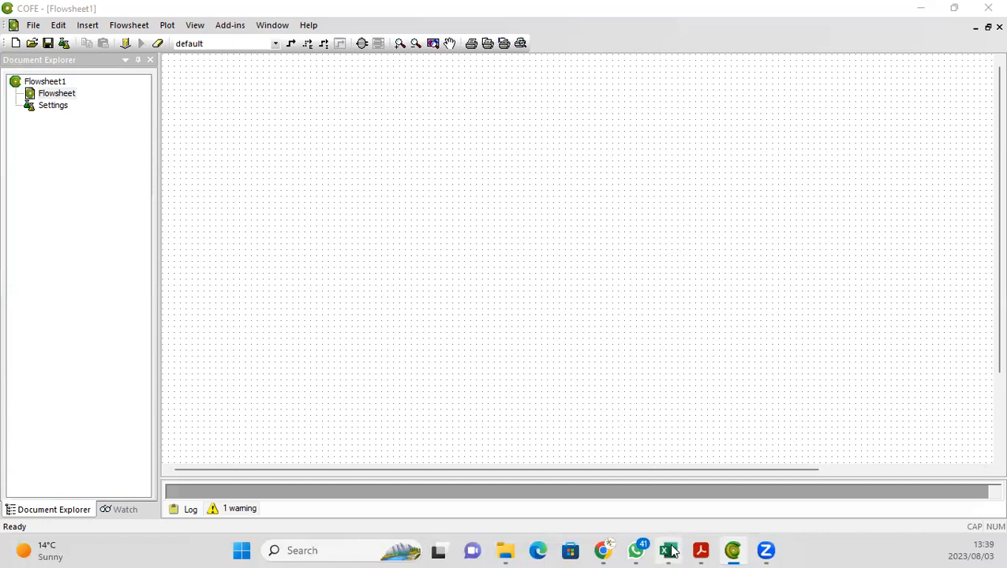
Step: Switch to Excel and set the product stream pressure to 1 atm
left_click(670, 551)
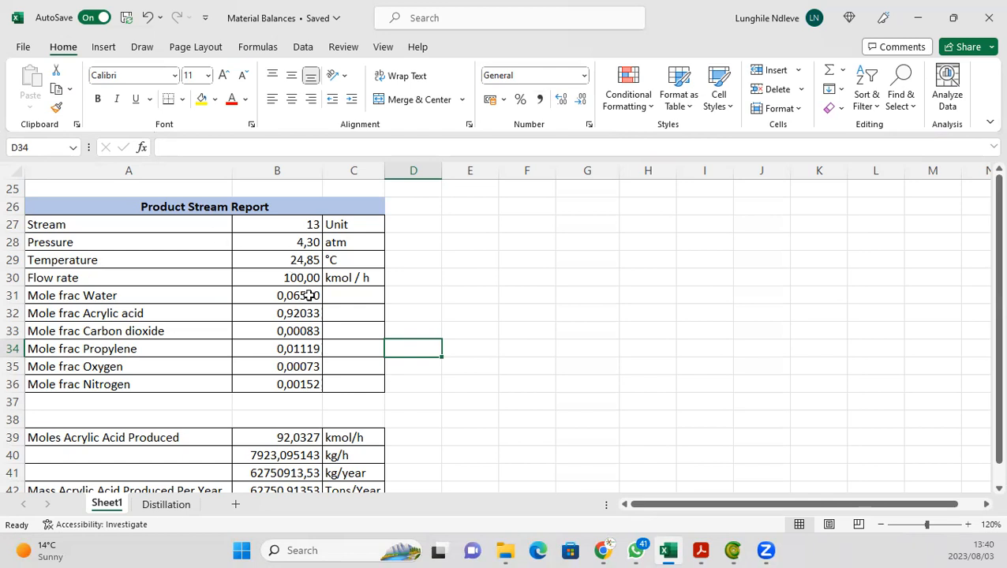
left_click(292, 238)
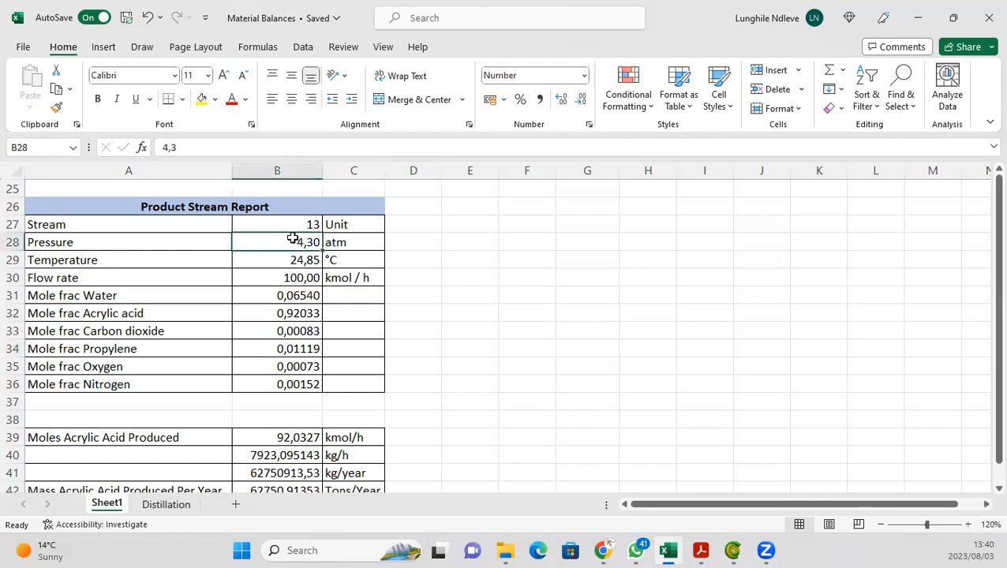
type("1")
left_click(447, 337)
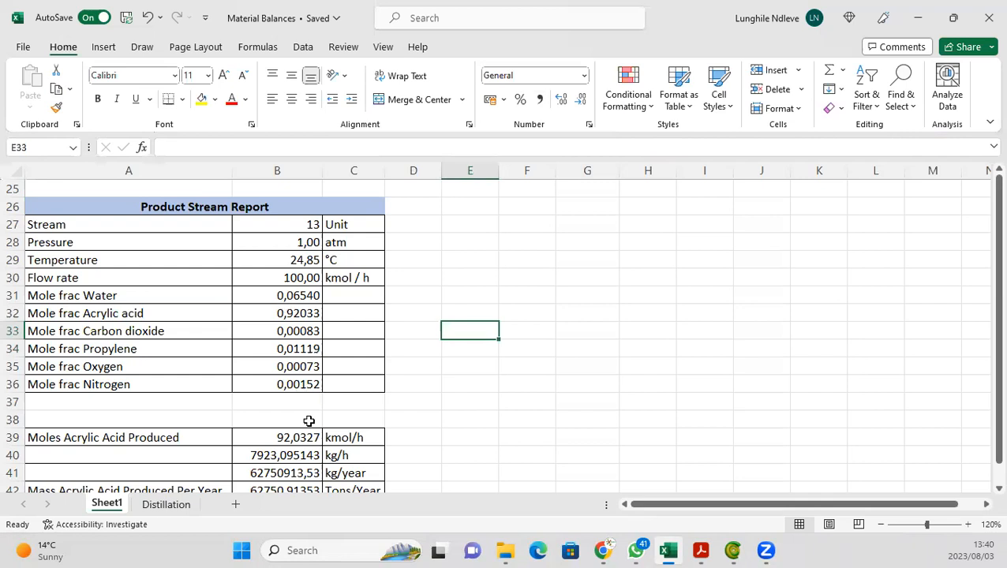
Step: Switch back to COFE and open the flowsheet configuration at its property packages
left_click(744, 551)
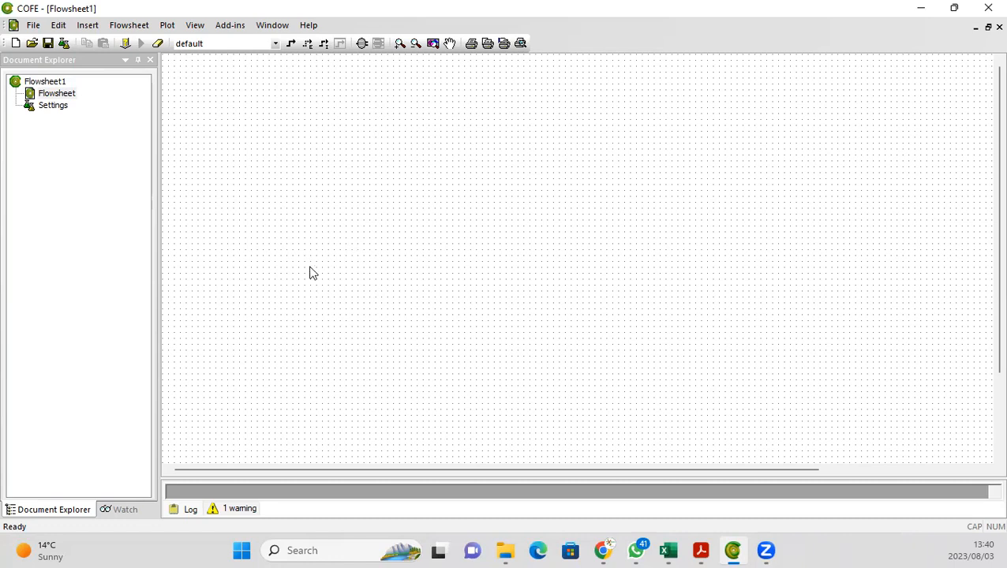
left_click(33, 26)
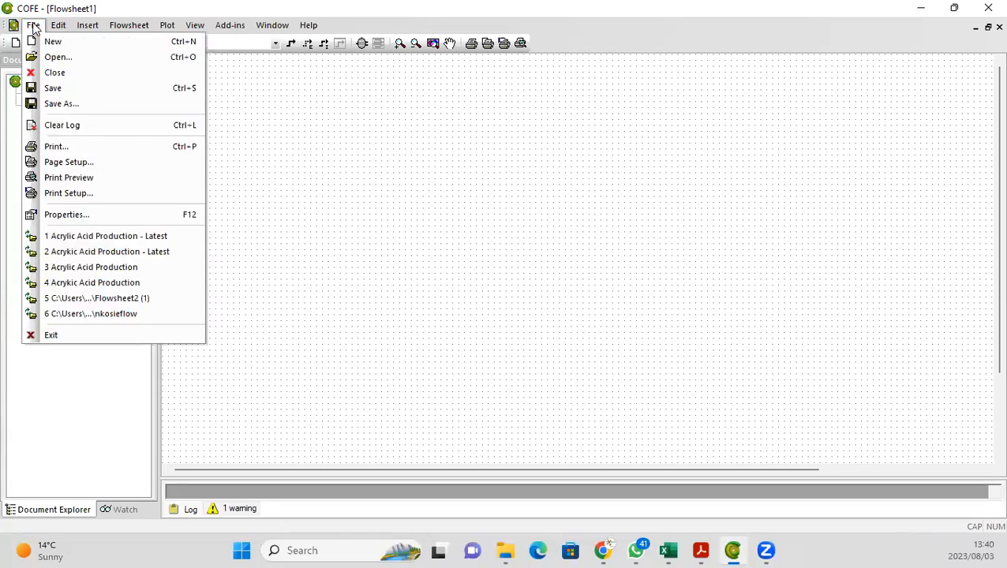
mouse_move(136, 30)
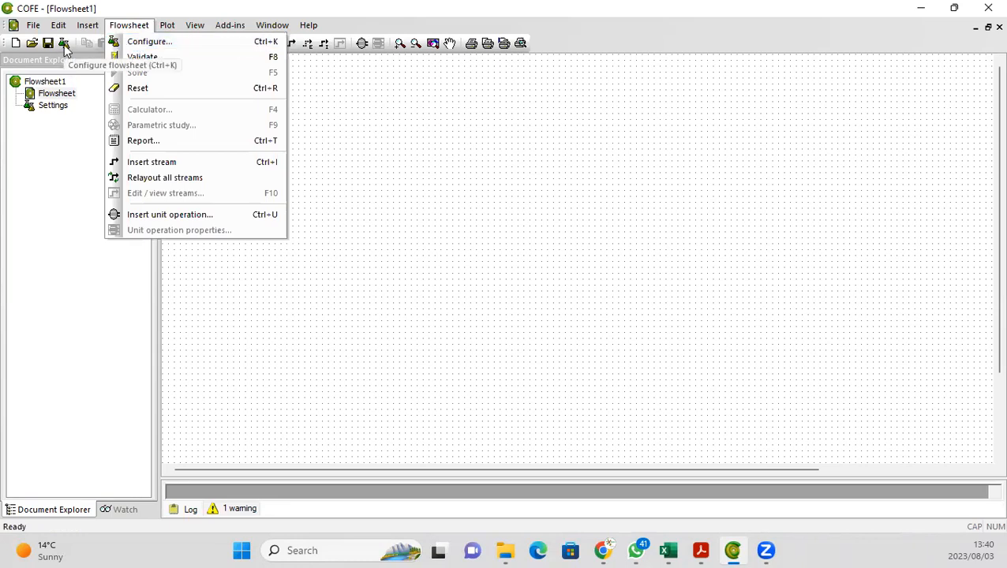
left_click(131, 49)
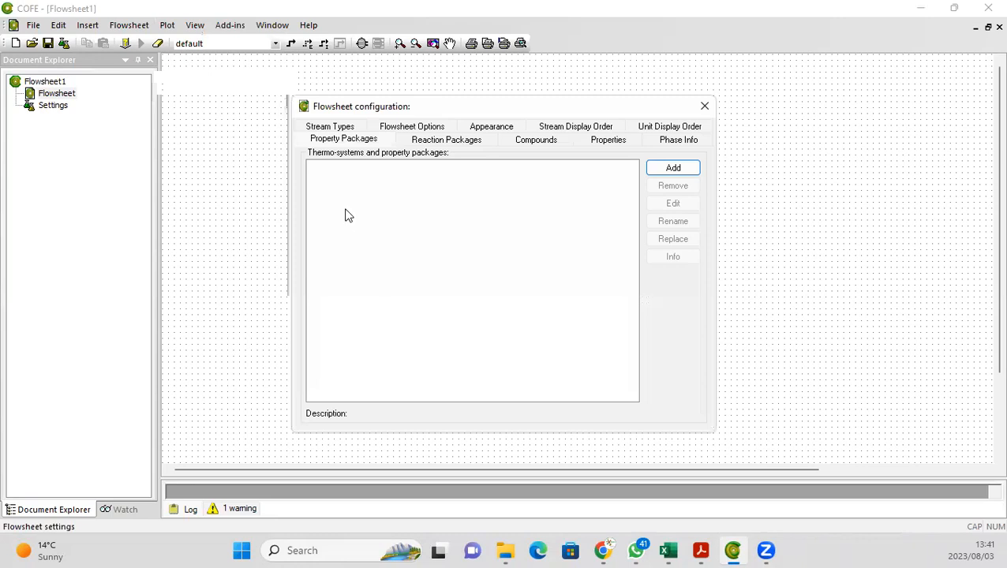
left_click(335, 143)
Step: Add a new property package from the TEA (CAPE-OPEN 1.1) package manager
left_click(670, 169)
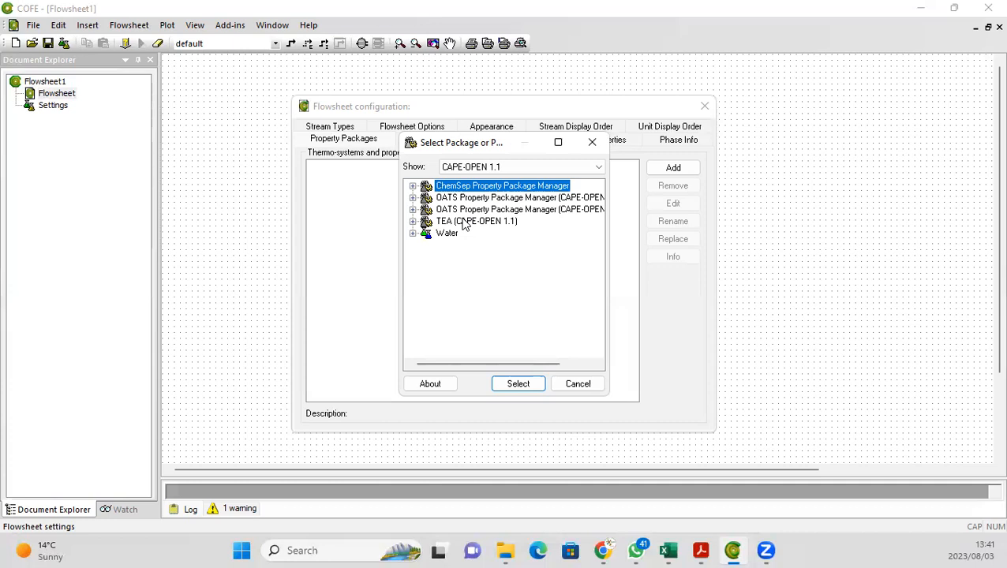
left_click(464, 224)
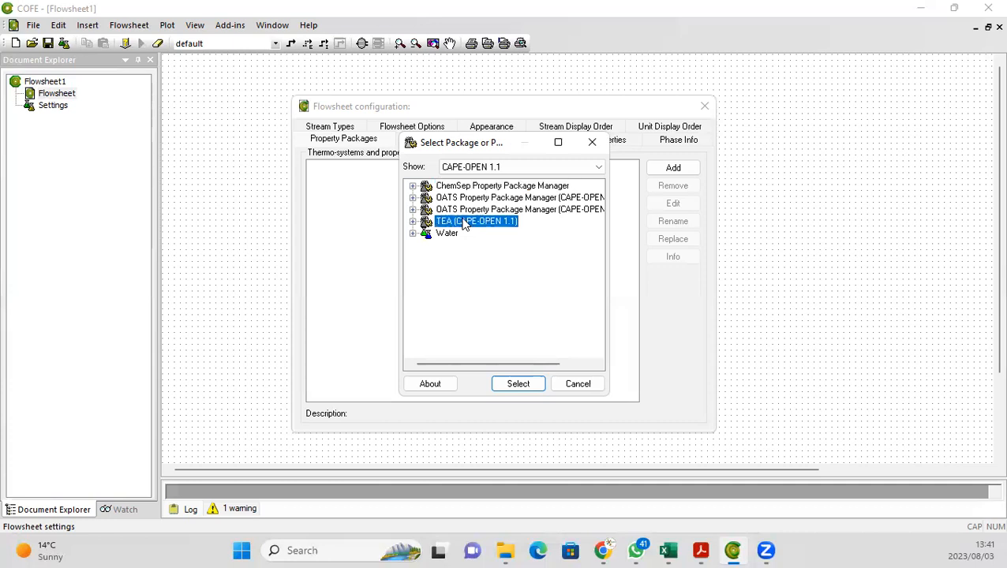
left_click(514, 387)
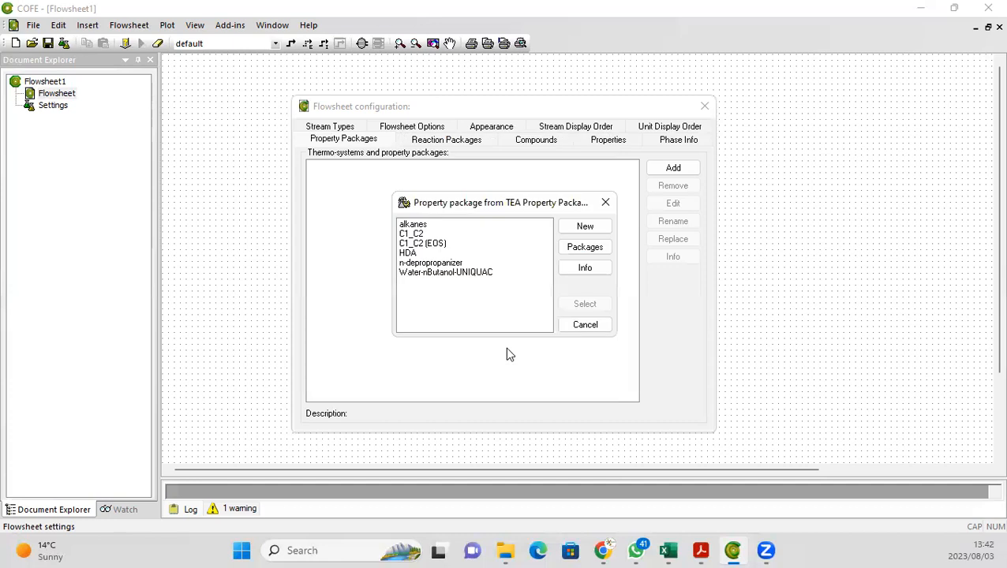
left_click(582, 227)
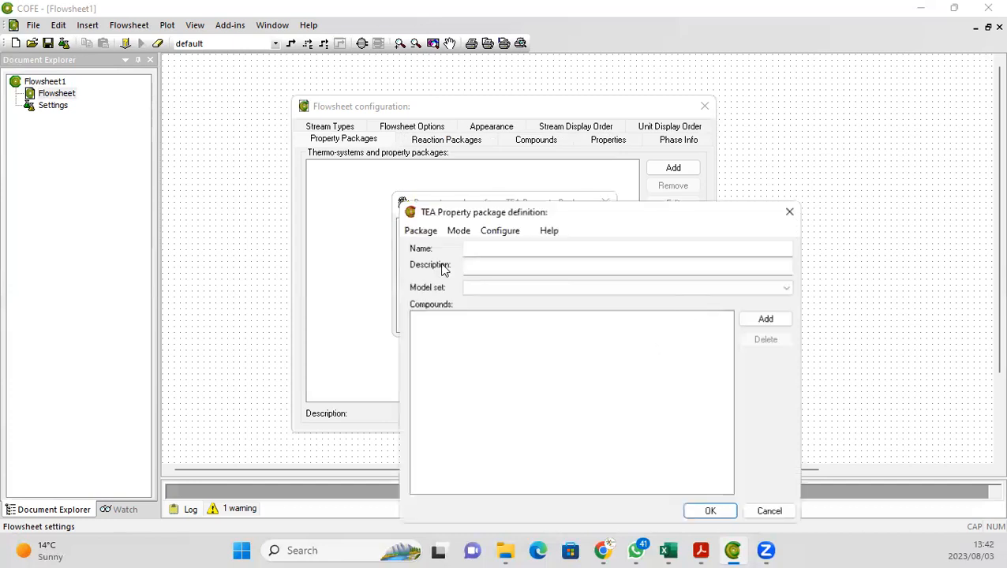
Step: Name the new property package "Distillation Tutorial"
left_click(485, 251)
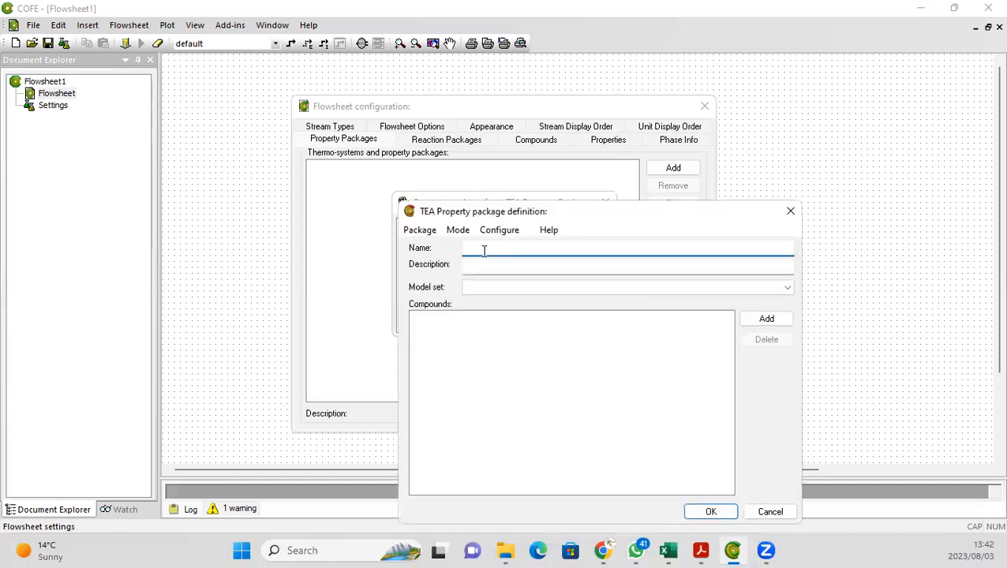
type("Distilla")
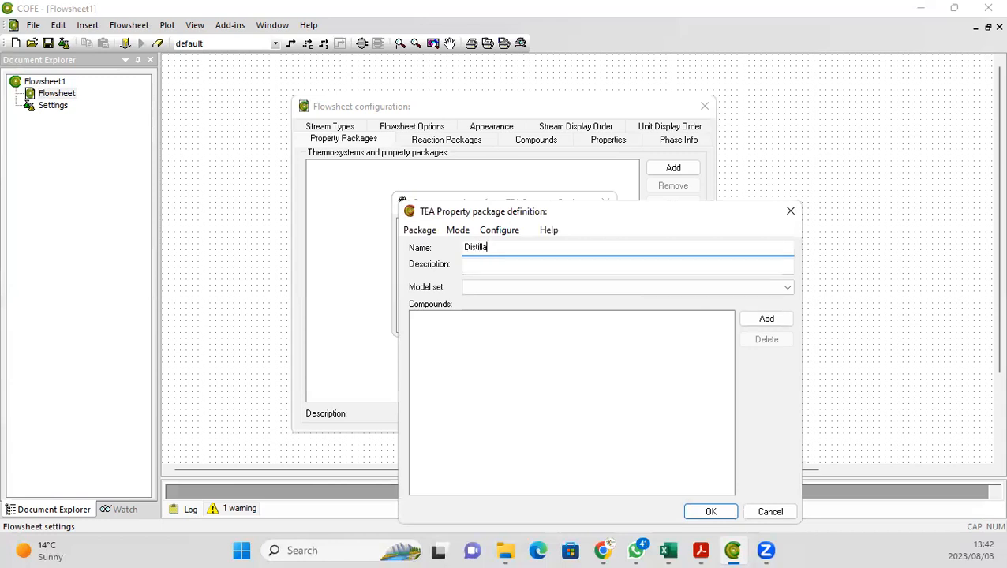
type("tion Tutorial")
Step: Enter the description "Troubleshooting" and choose the Peng Robinson model set
left_click(490, 267)
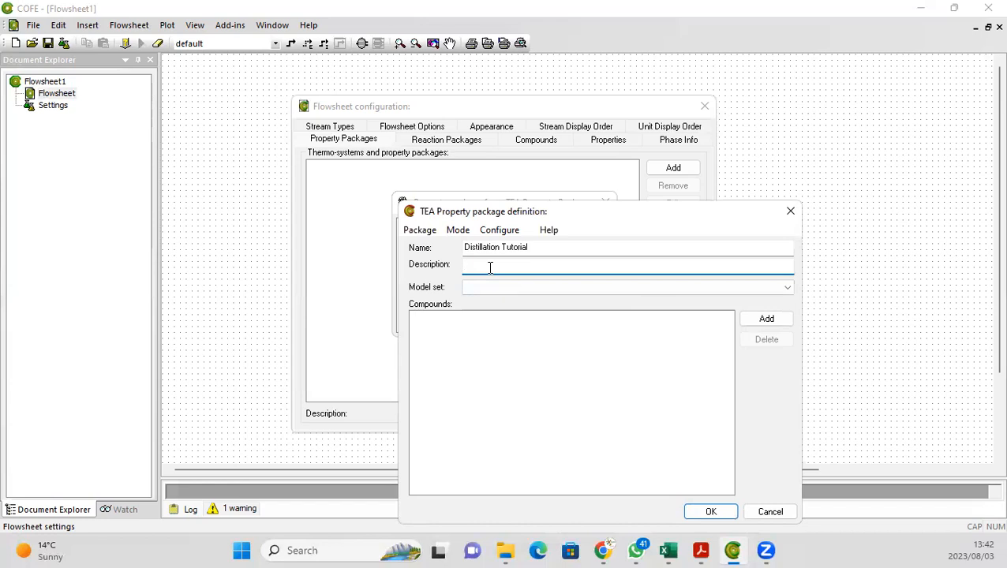
type("Troubleshooting")
left_click(788, 290)
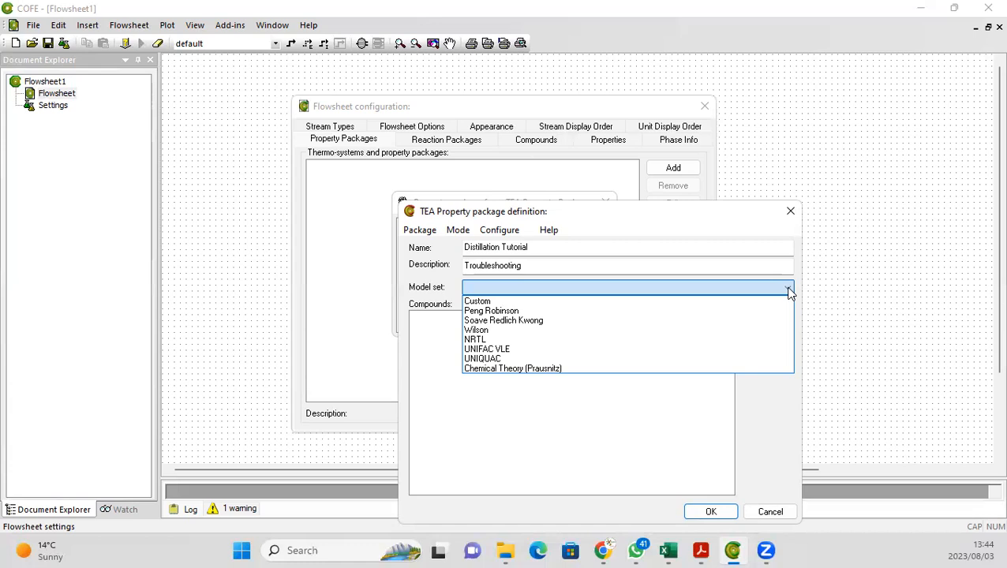
left_click(486, 311)
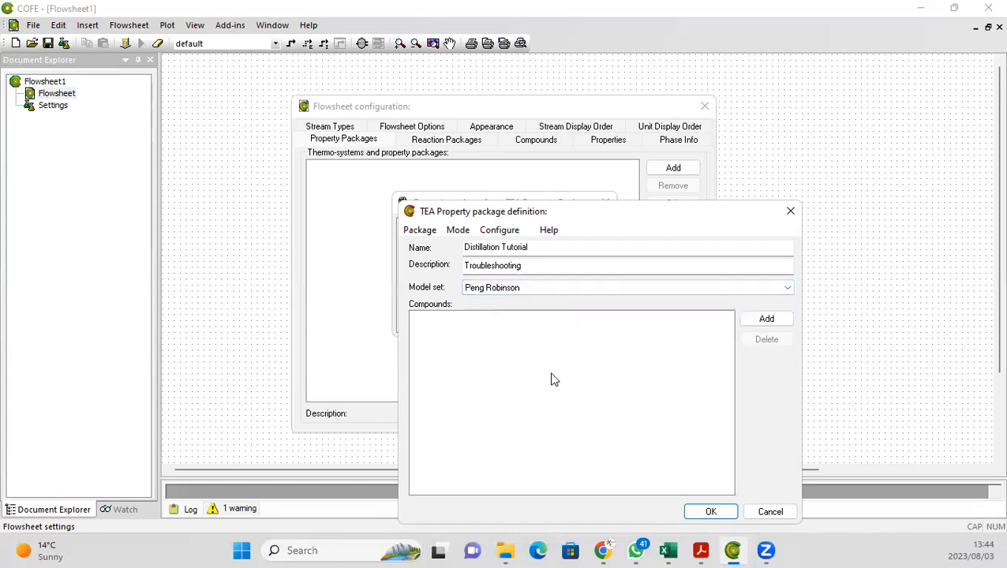
Step: Add Water to the package's compounds, filtering the component list by "Water"
left_click(766, 320)
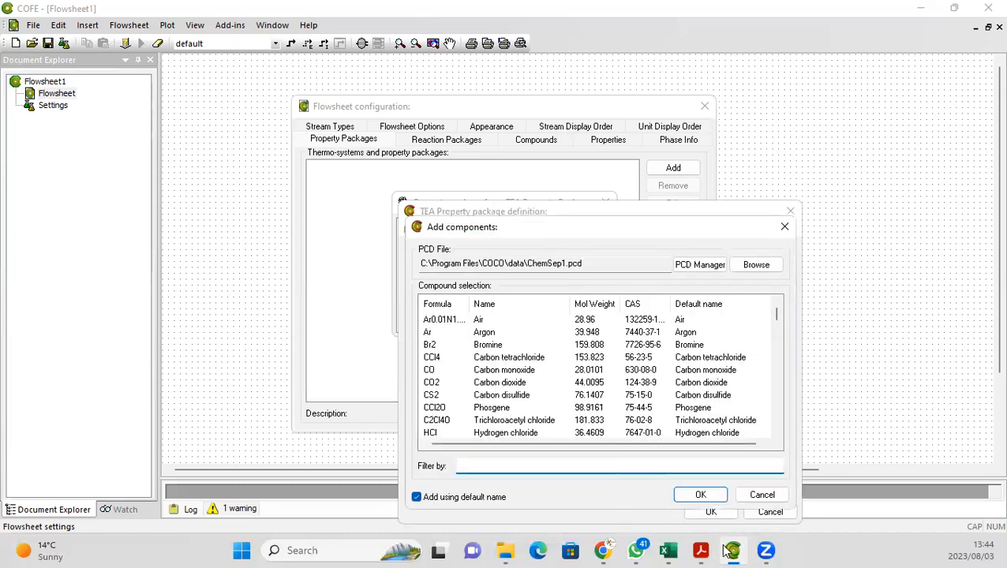
left_click(668, 551)
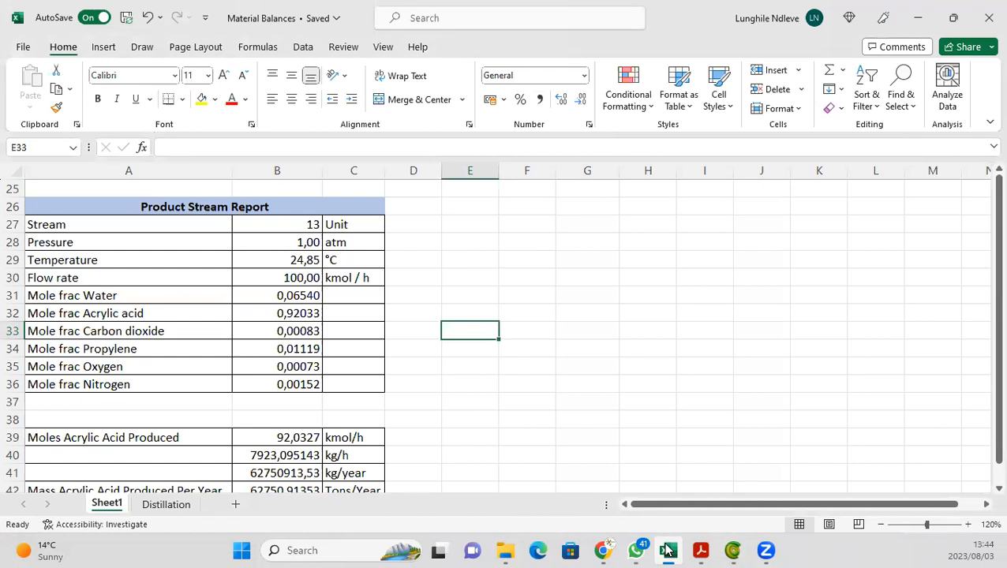
key("alt+Tab")
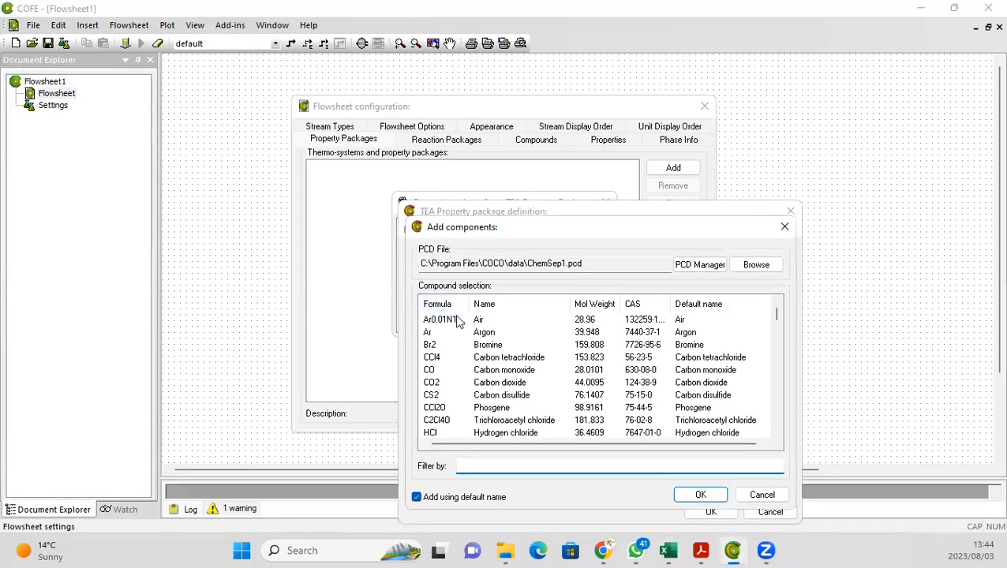
type("Water")
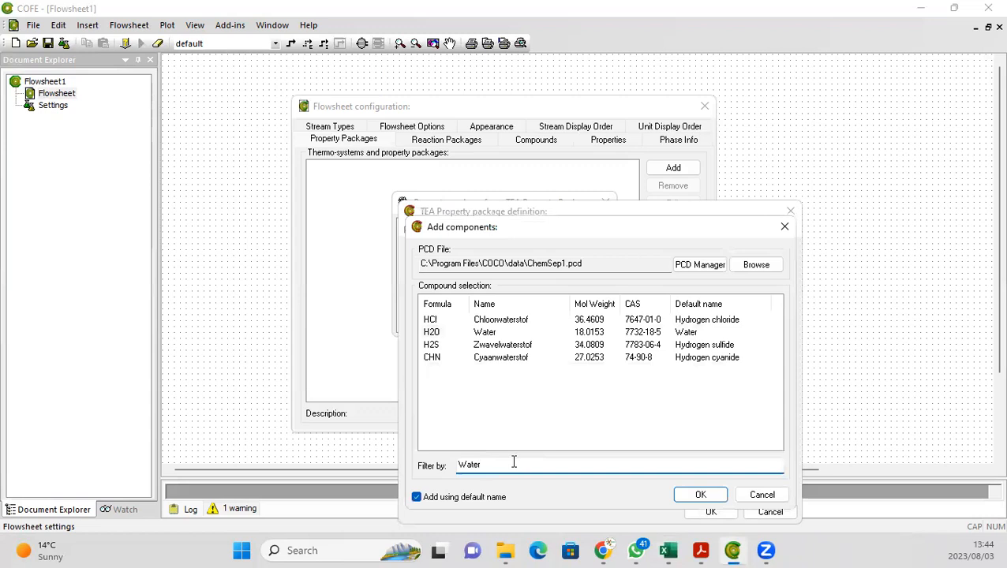
left_click(432, 332)
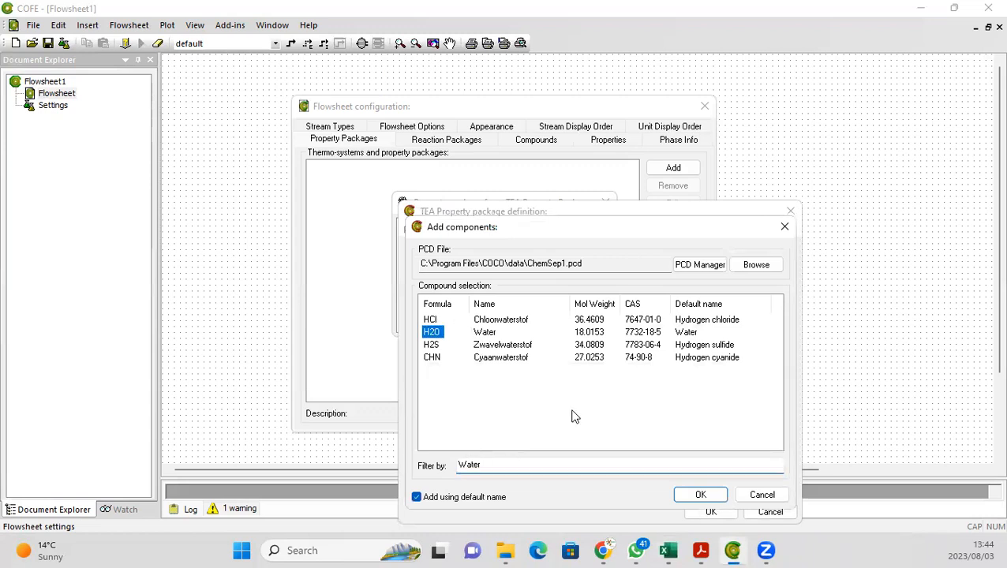
left_click(700, 496)
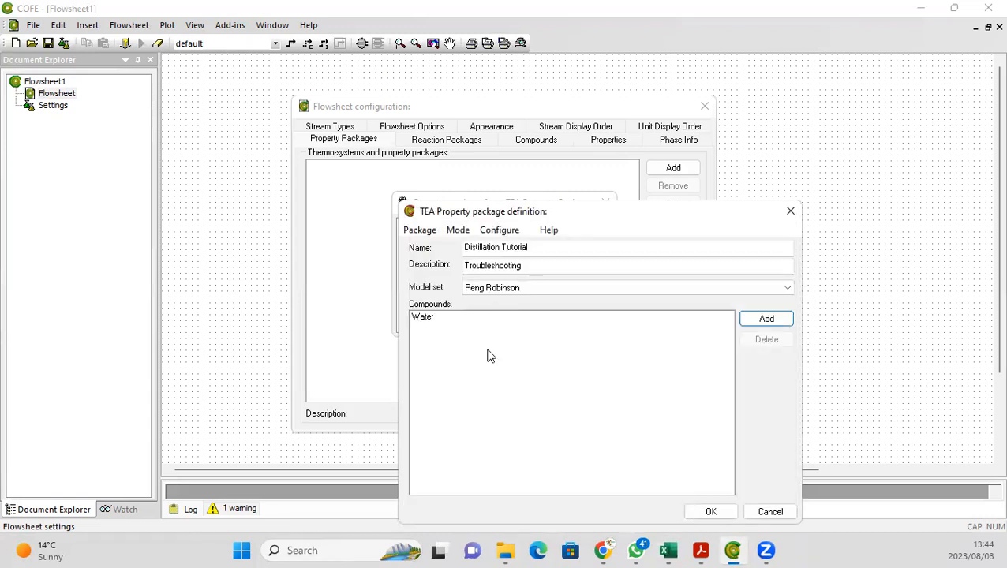
Step: Add Acrylic acid to the compounds, filtering the list by "Acrylic"
left_click(754, 319)
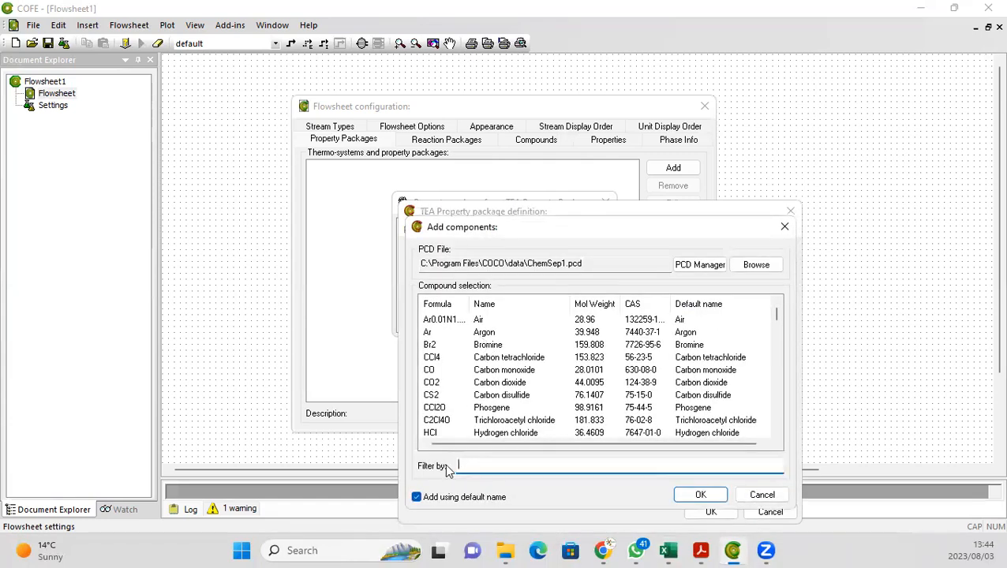
type("Acrylic")
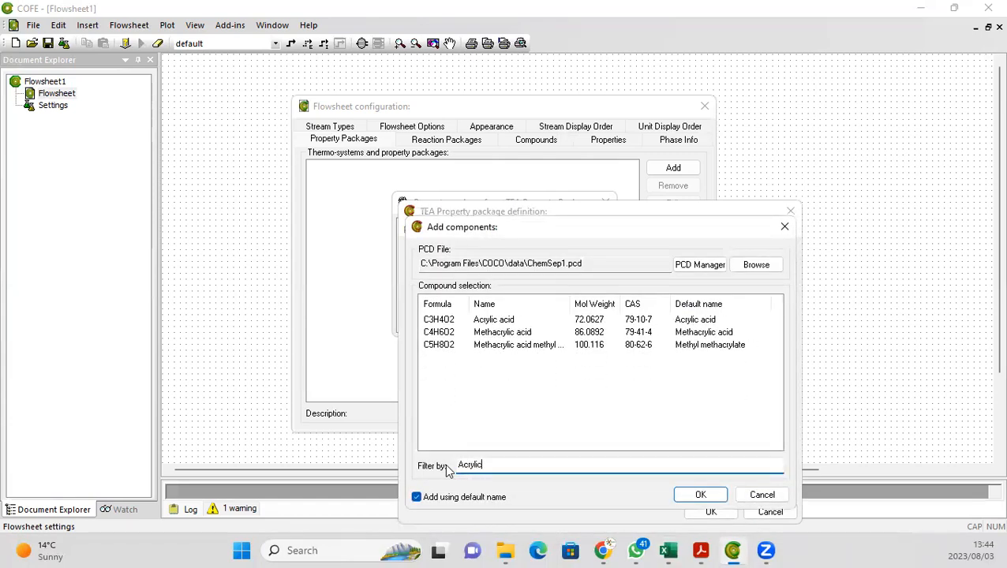
left_click(433, 320)
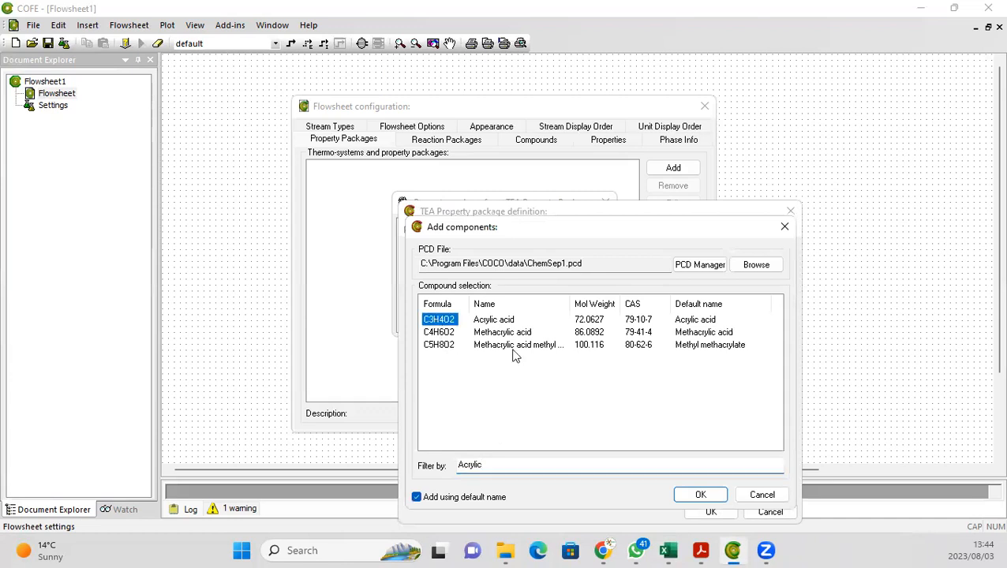
left_click(684, 495)
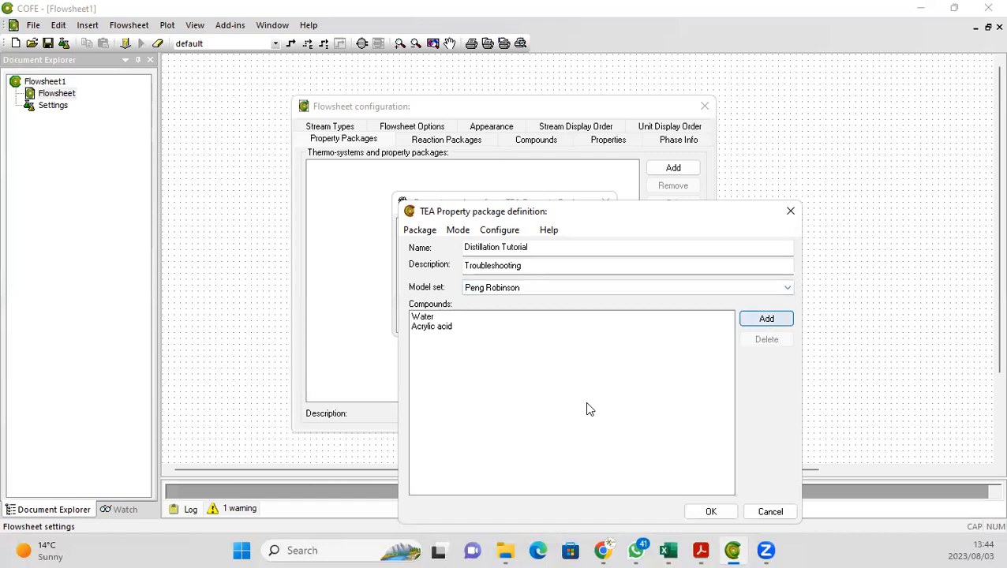
Step: Add Carbon dioxide to the compounds, filtering the list by "Carbon"
left_click(532, 466)
type("Carbon")
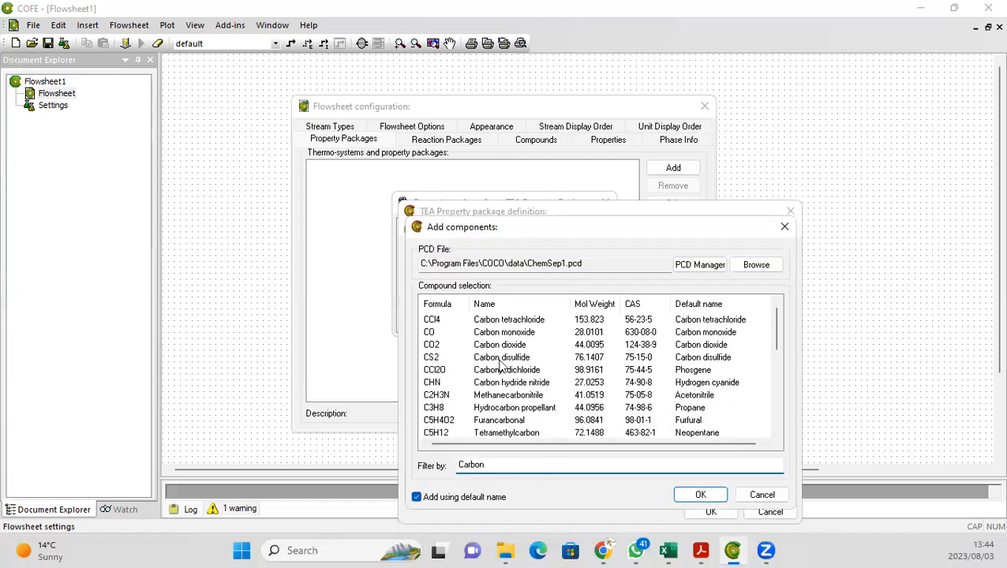
left_click(435, 345)
left_click(695, 495)
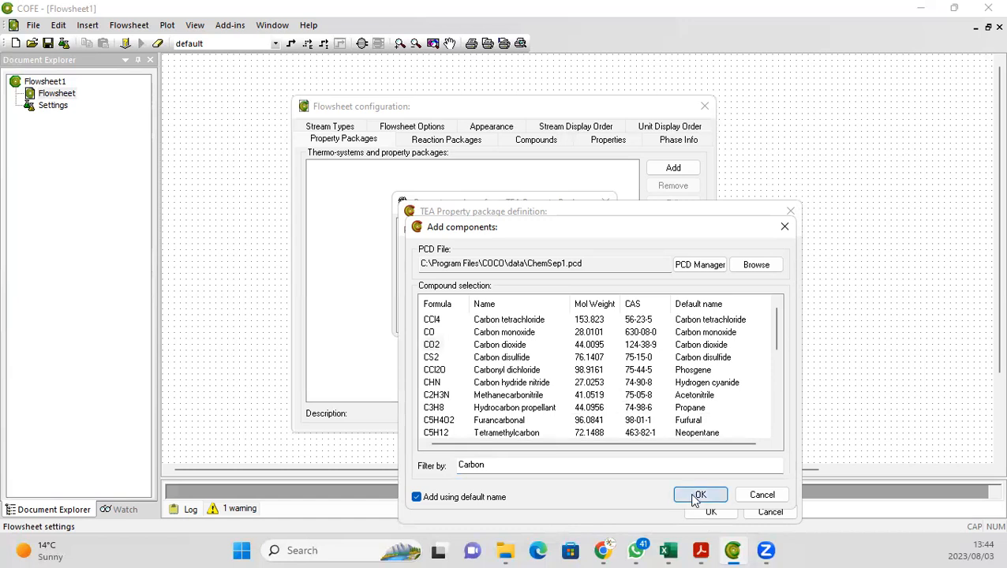
Step: Add Propylene to the package's compounds, filtering the component list by "Propy"
left_click(752, 328)
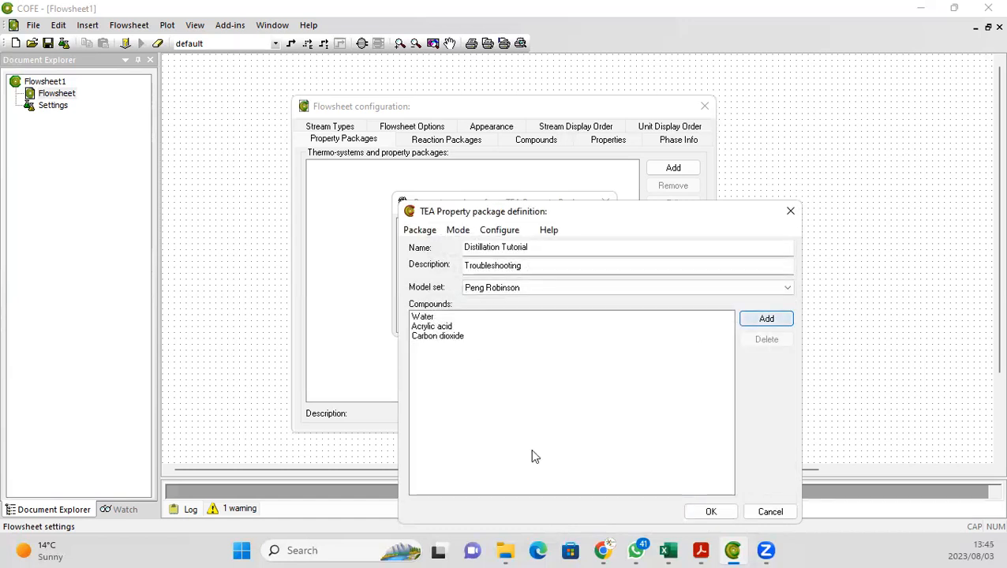
type("P")
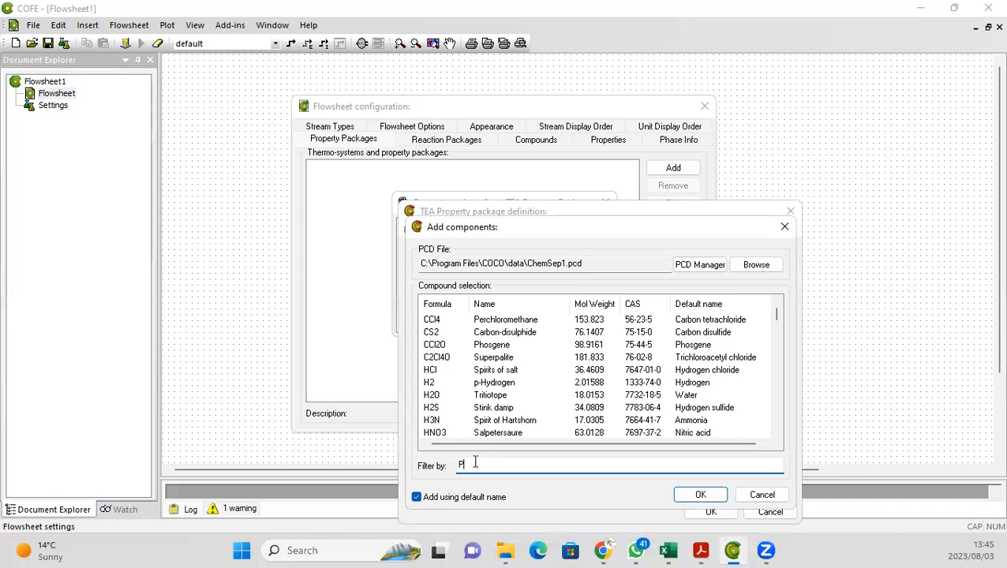
type("rop")
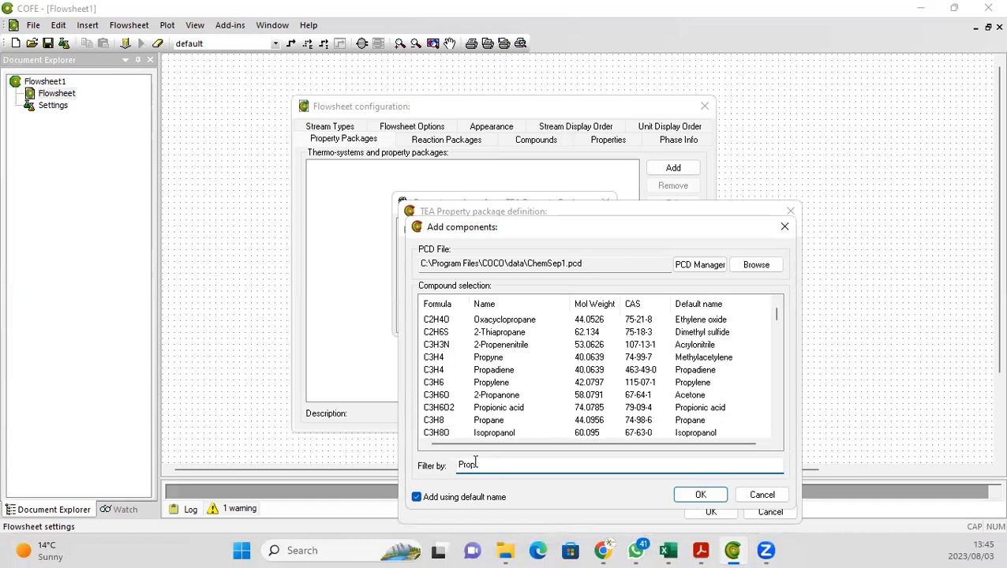
type("y")
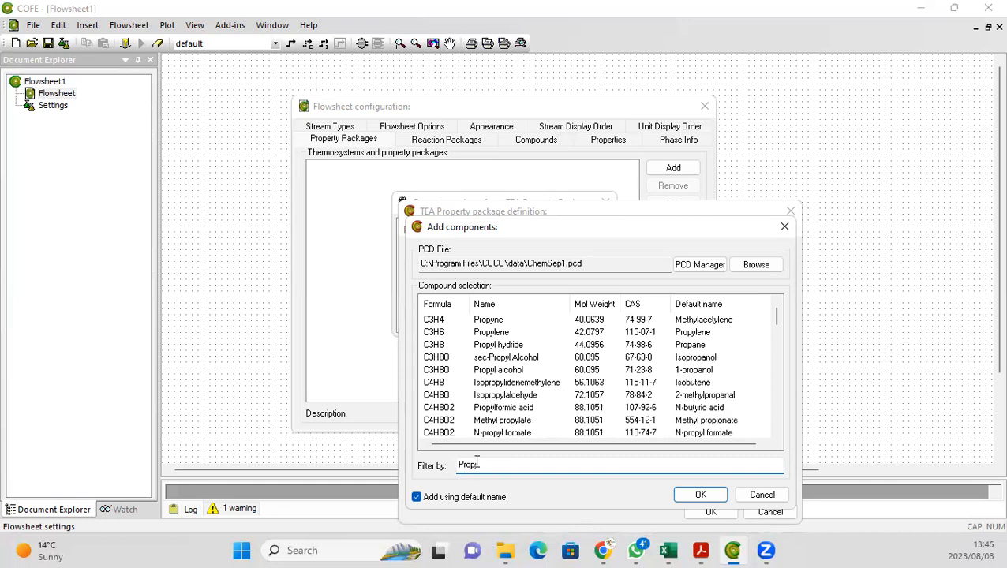
left_click(495, 332)
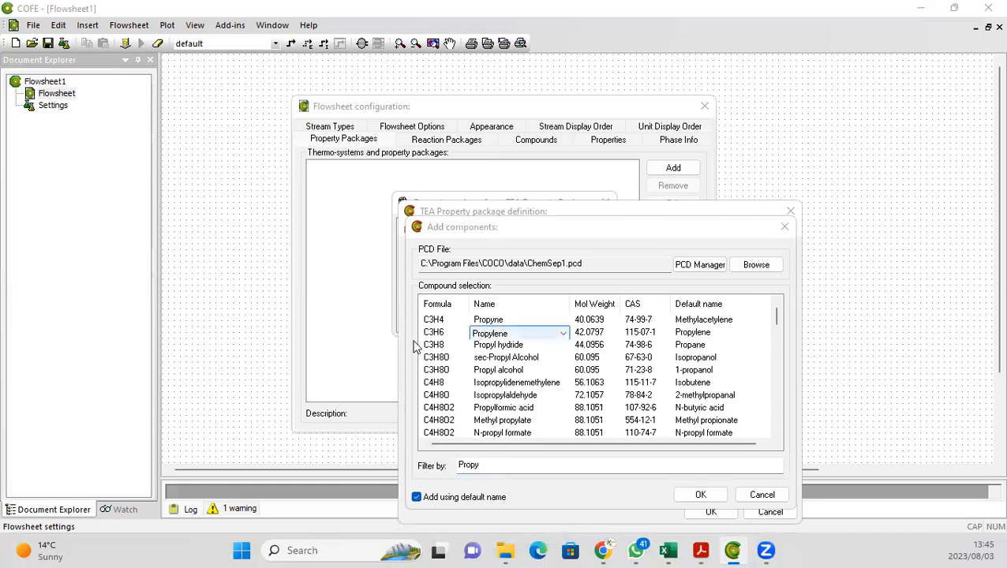
left_click(699, 495)
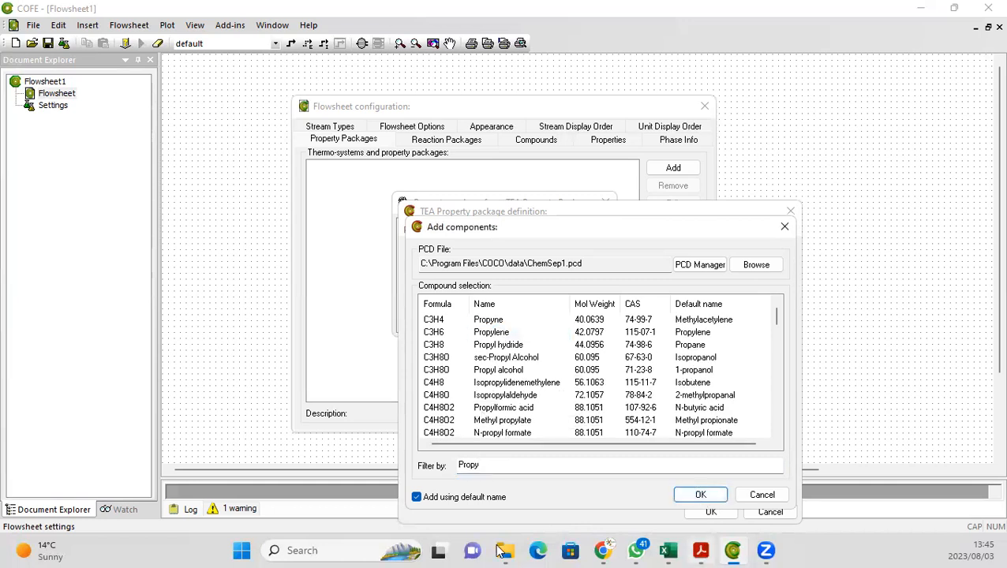
left_click(433, 332)
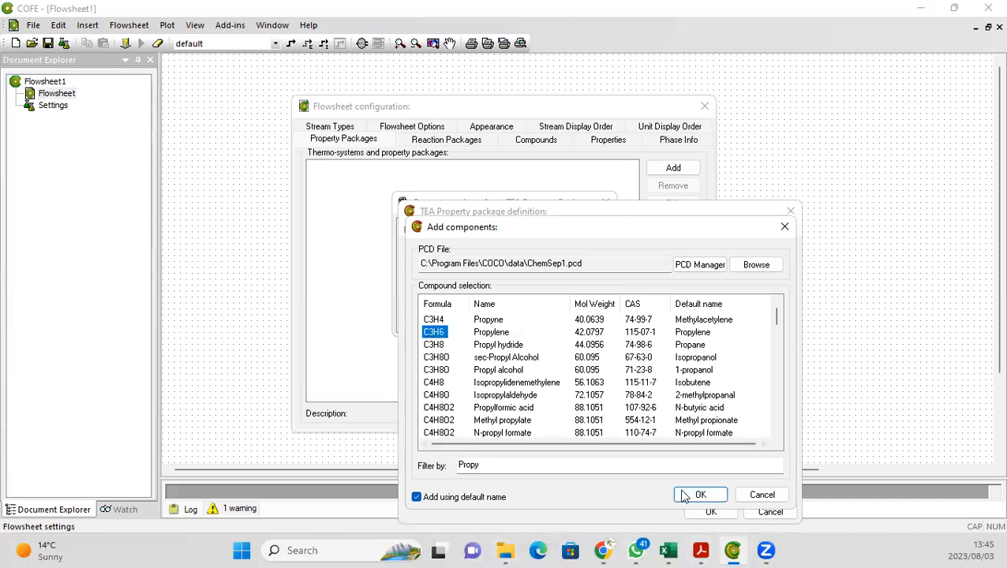
left_click(684, 495)
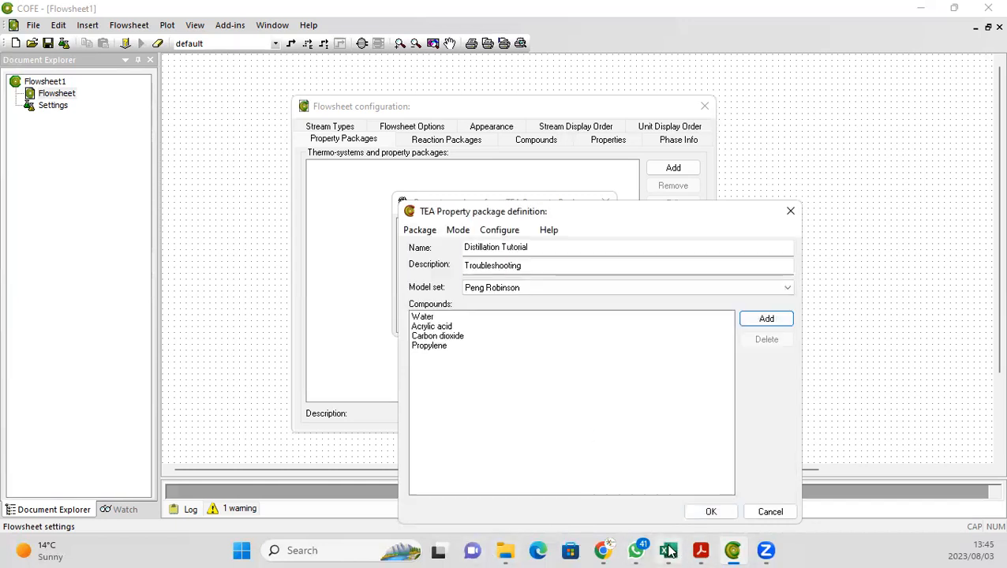
Step: Check the product stream report in the spreadsheet, then add Oxygen to the compounds, filtering the list by "Oxyge"
left_click(669, 551)
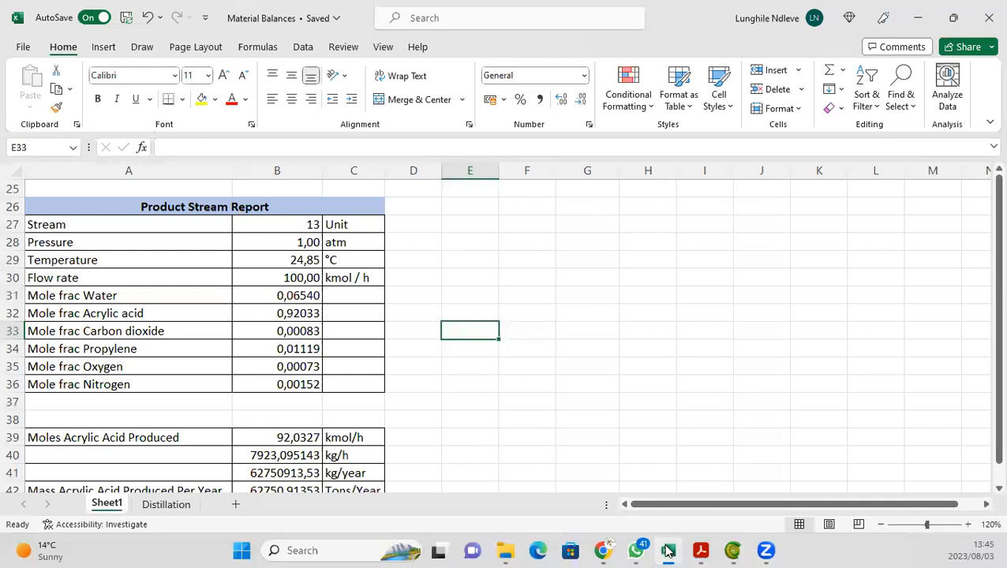
left_click(669, 551)
left_click(753, 323)
type("Oxyge")
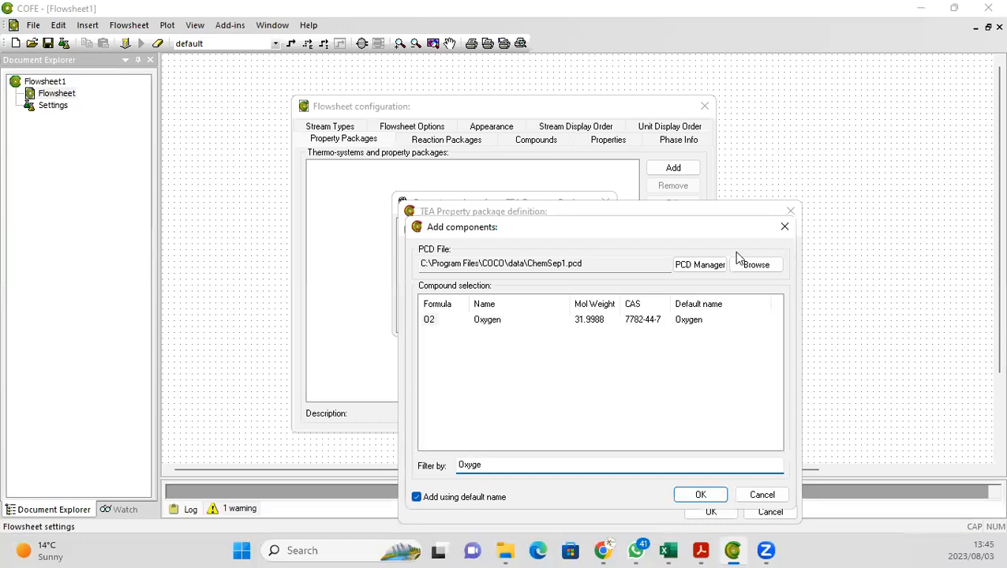
left_click(436, 319)
left_click(688, 498)
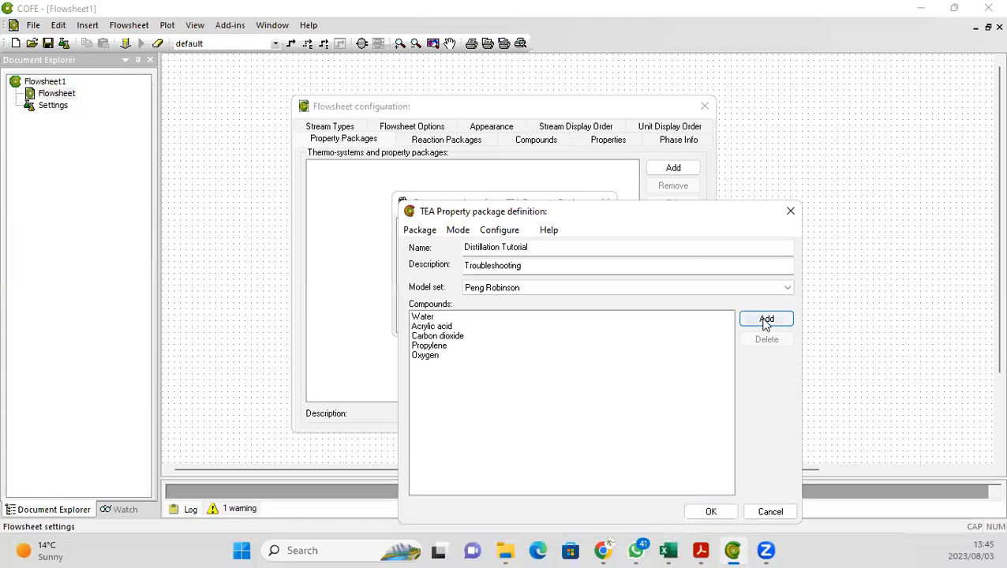
Step: Add Nitrogen to the compounds, filtering the list by "Nitrog"
left_click(764, 321)
type("Nitro")
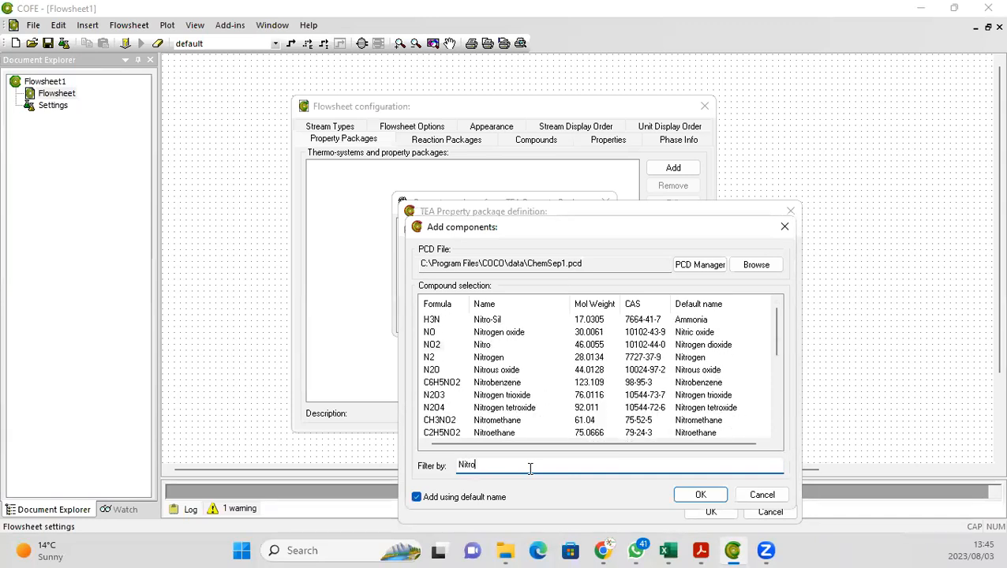
type("g")
left_click(429, 345)
Step: Finish the property package, assign it to the default stream type, and close the flowsheet configuration
left_click(699, 496)
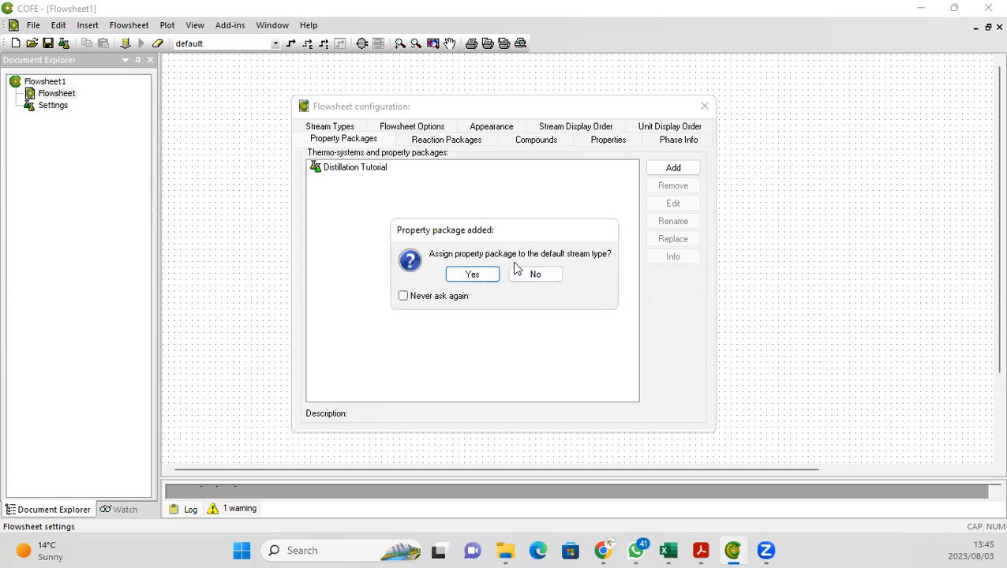
left_click(457, 276)
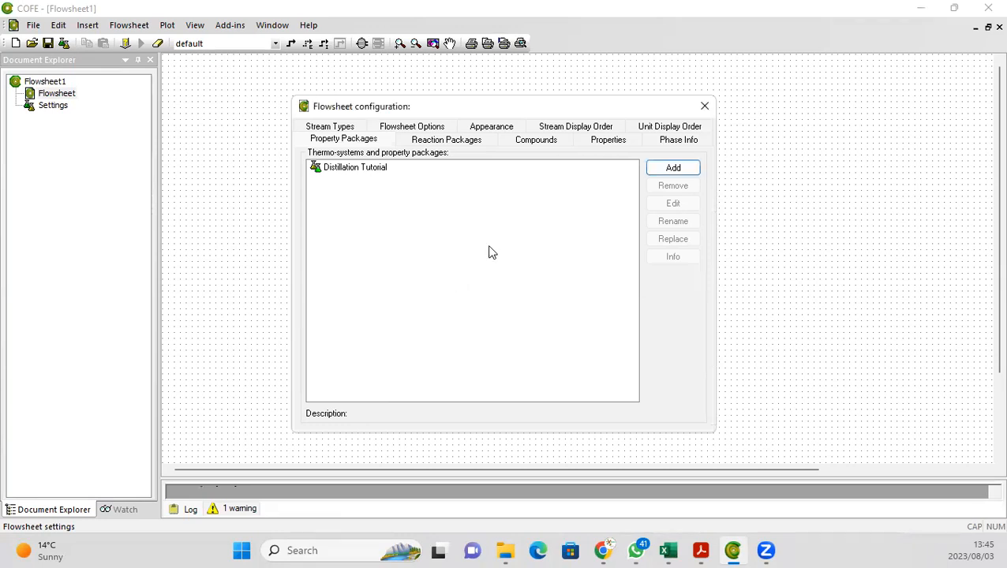
left_click(704, 110)
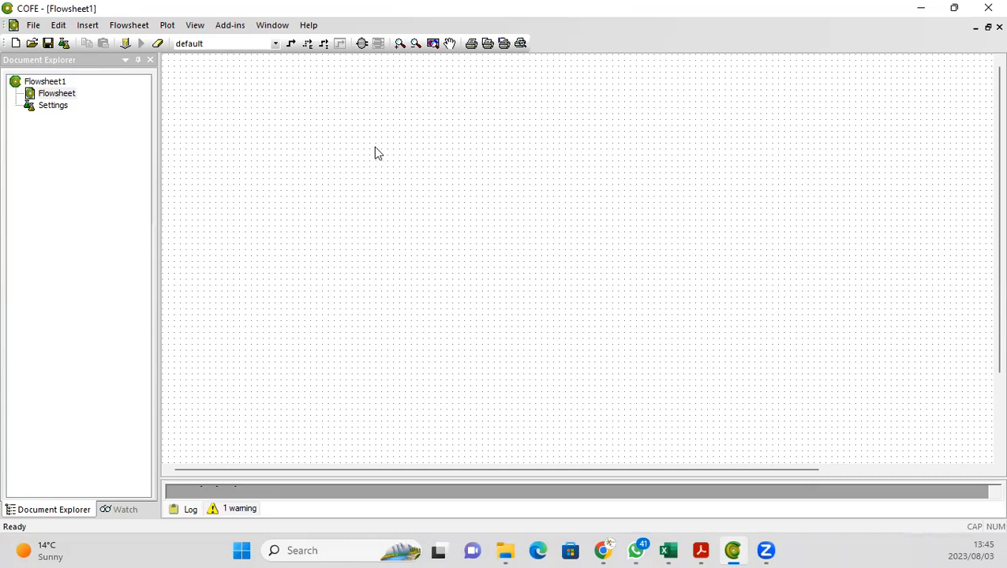
Step: Insert a ChemSep Column / Flash unit operation from the Separators group onto the flowsheet
left_click(362, 45)
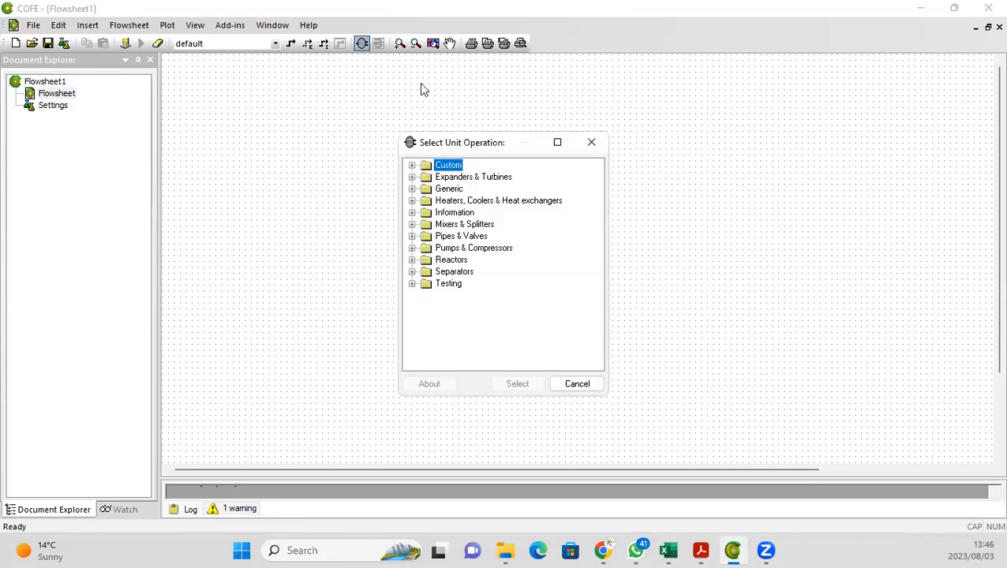
left_click(591, 142)
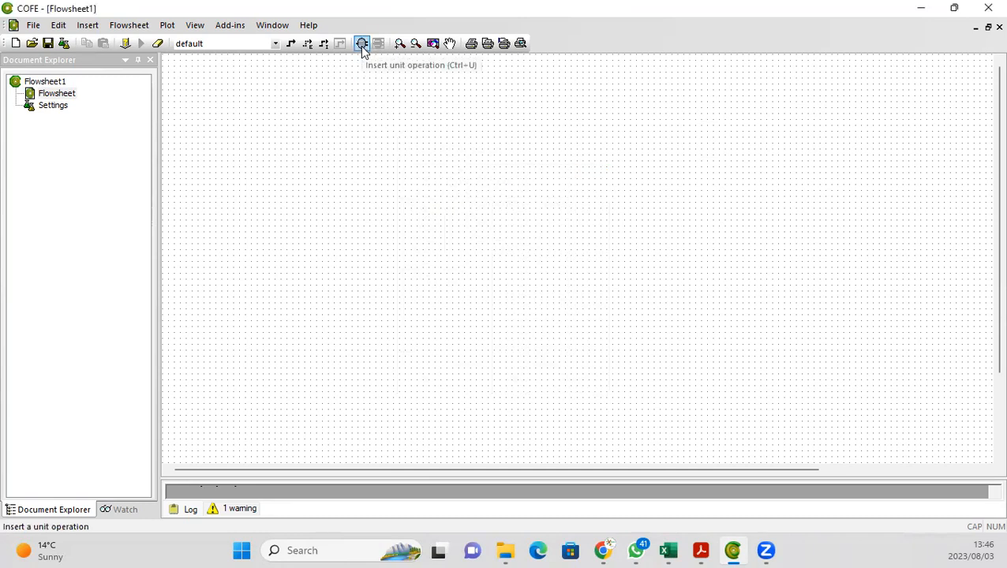
left_click(130, 28)
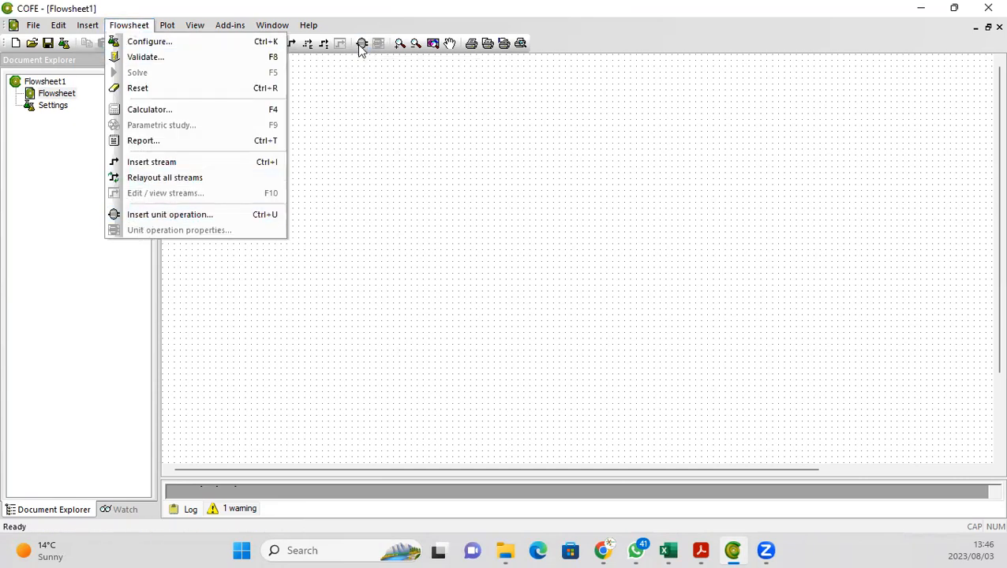
left_click(162, 215)
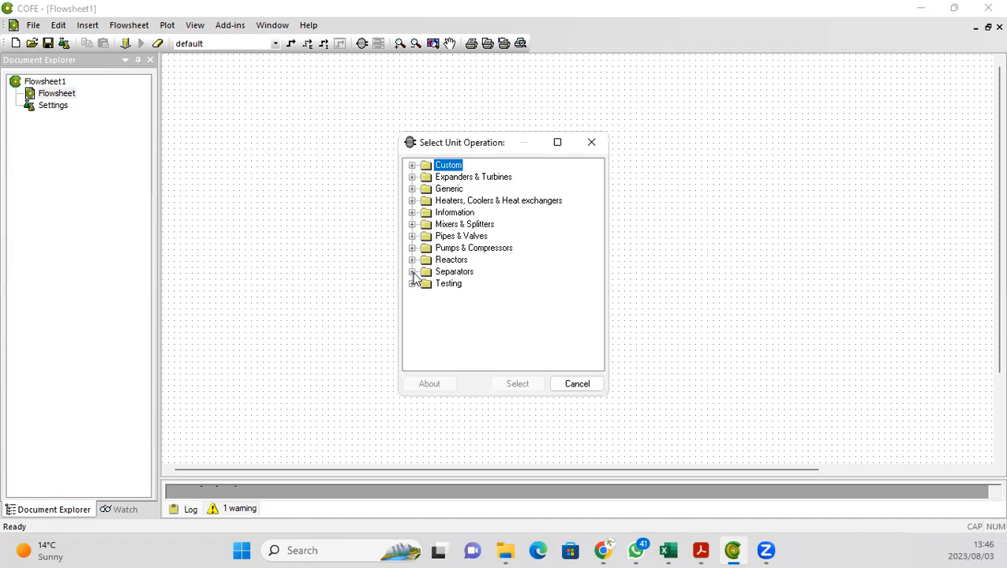
left_click(412, 272)
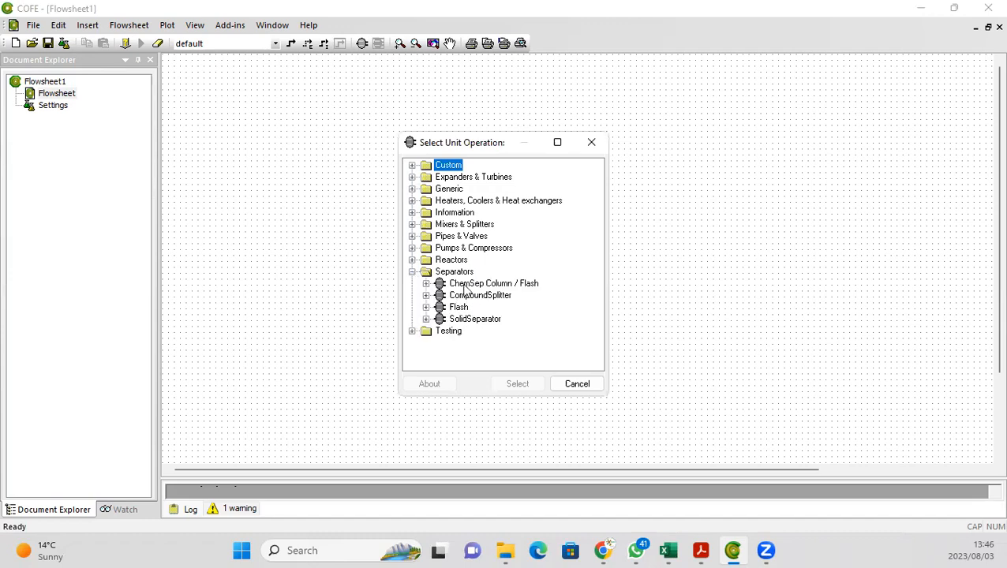
left_click(466, 286)
left_click(517, 387)
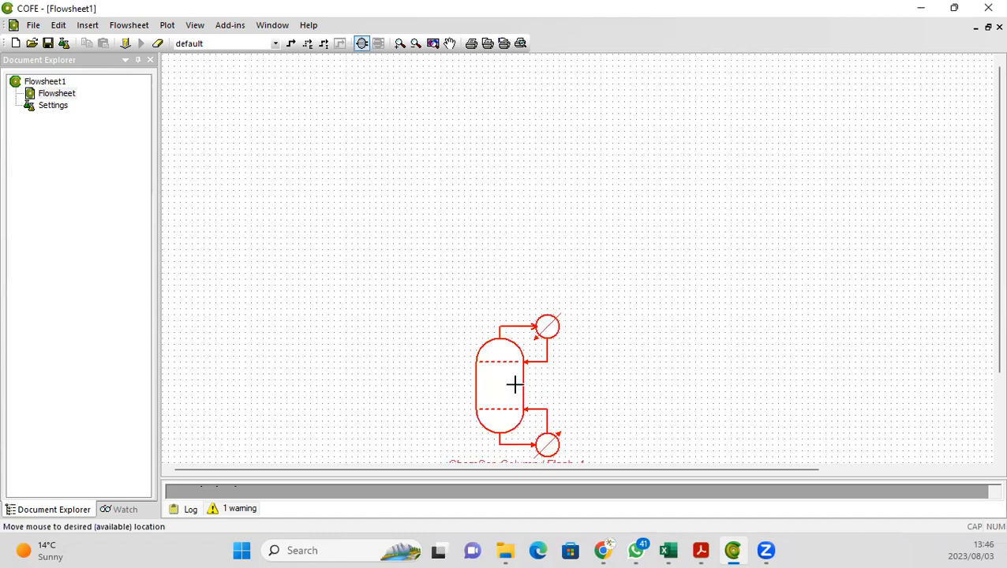
left_click(545, 235)
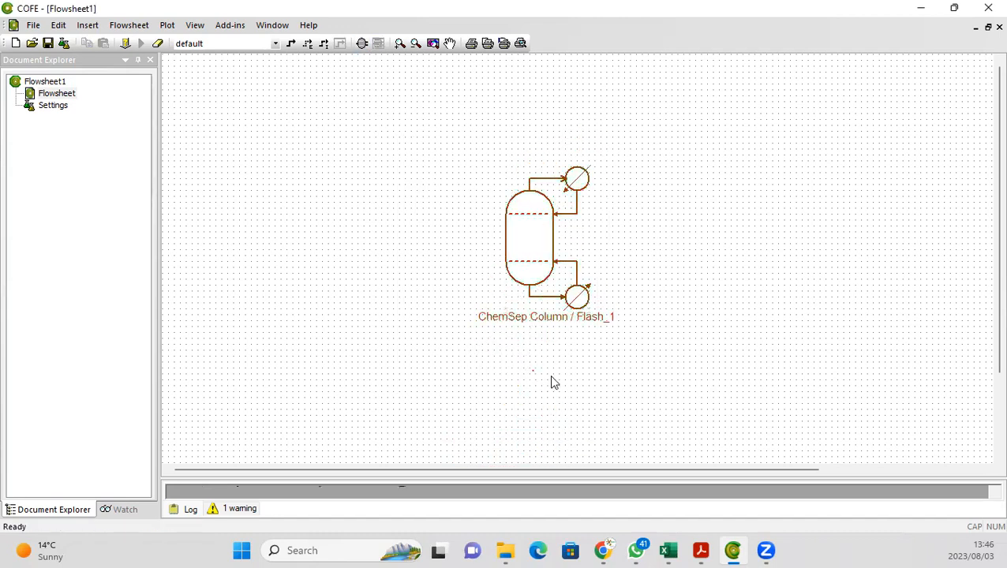
Step: Draw a material stream from the left feeding into the middle of the column
left_click(291, 43)
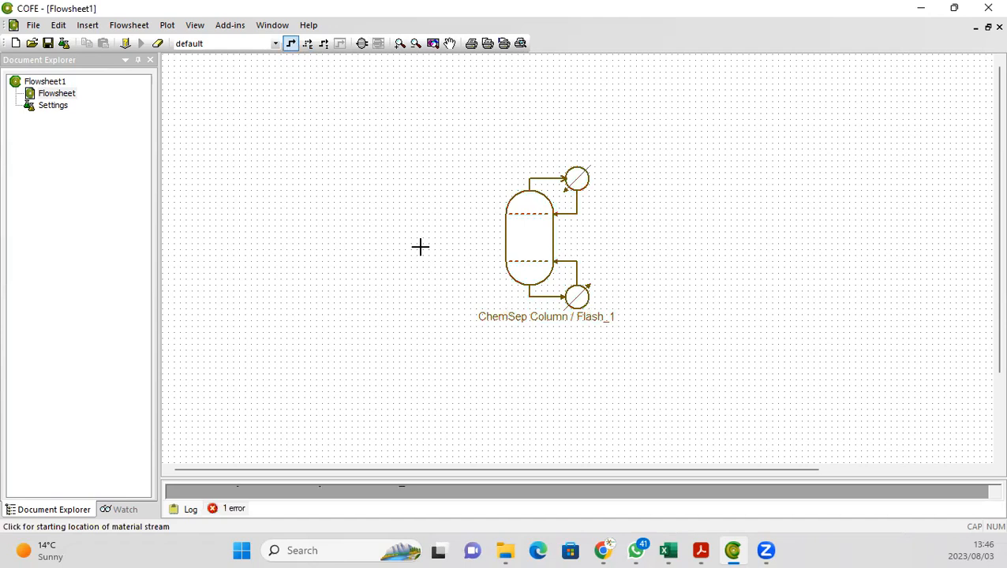
left_click(398, 232)
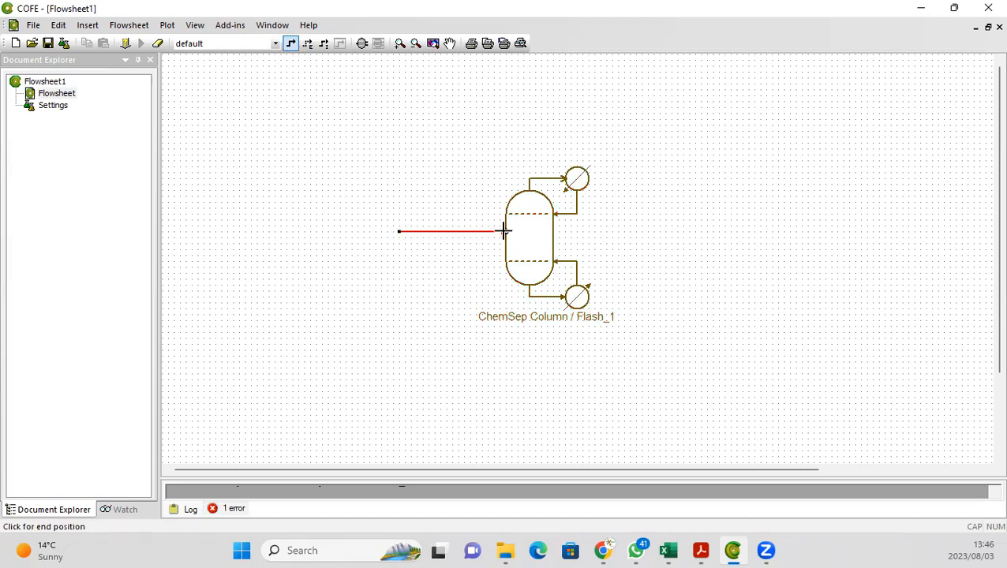
left_click(506, 231)
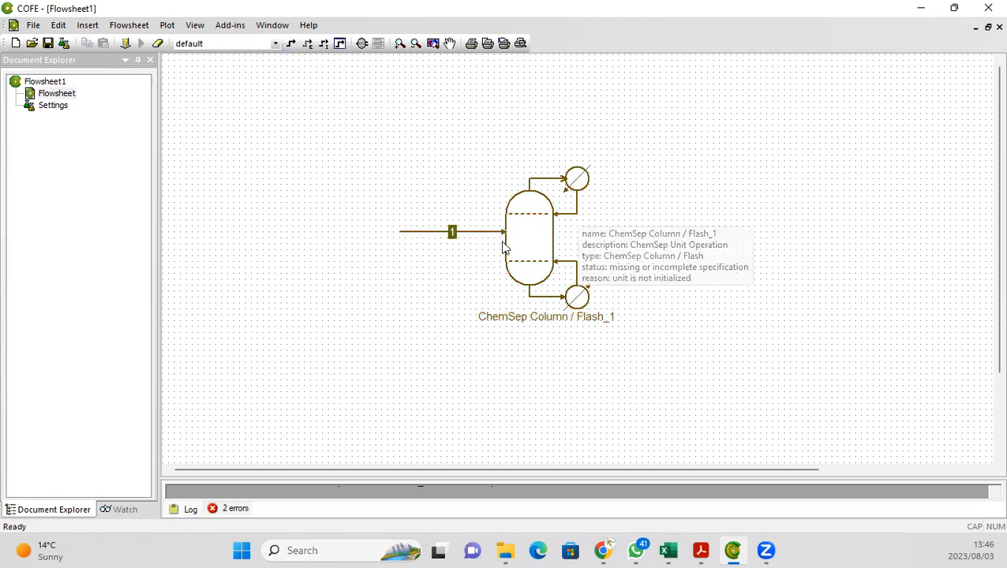
Step: Move the column slightly to the right so the feed stream stays connected
left_click_drag(526, 243, 535, 237)
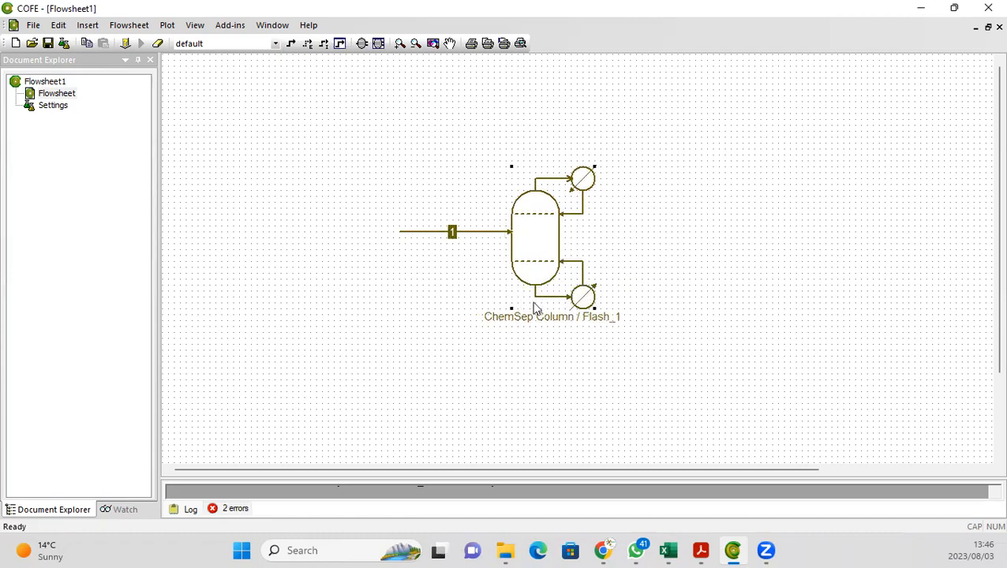
left_click_drag(525, 229, 528, 236)
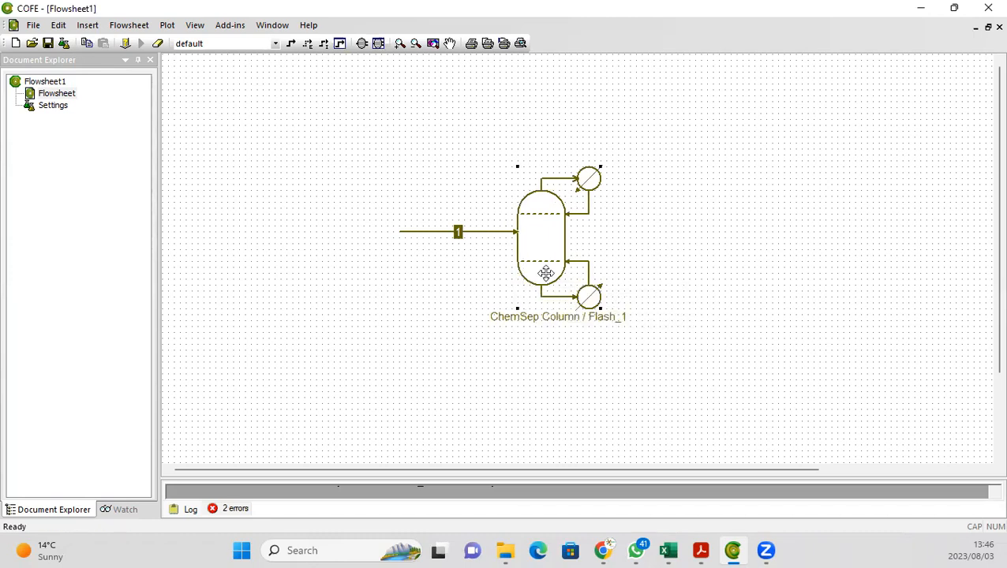
left_click(341, 274)
left_click(510, 235)
left_click(537, 253)
Step: Open the column's unit operation and create a ChemSep unit with Simple Distillation, 20 stages, SI units, 101325 N/m2 and Cape-Open thermo
double_click(538, 257)
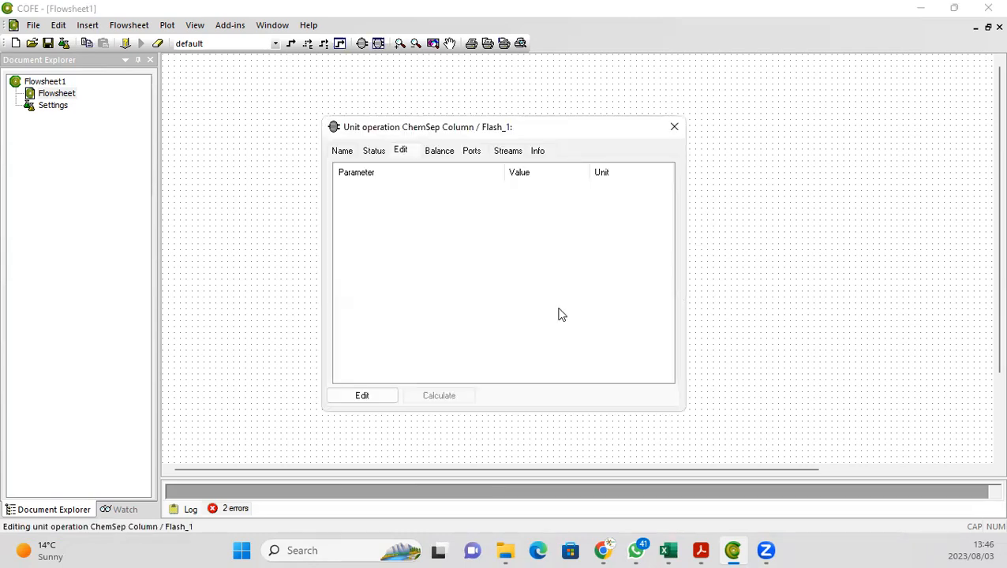
left_click(674, 127)
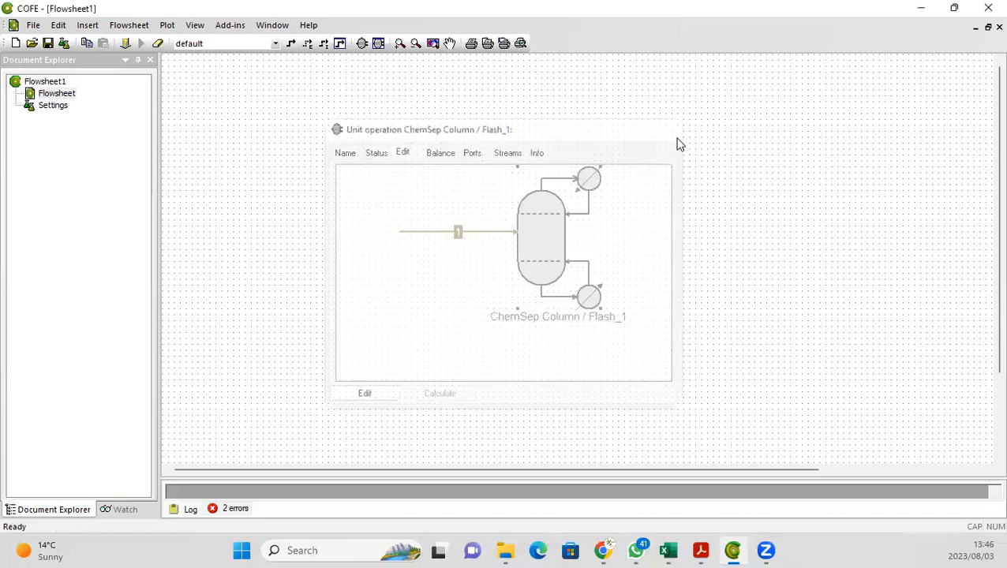
double_click(545, 262)
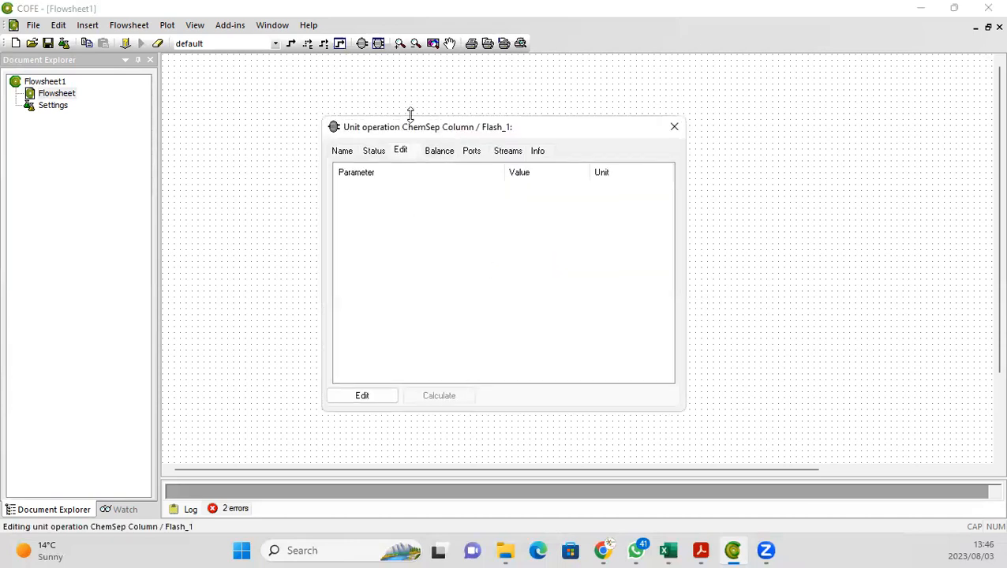
left_click(371, 398)
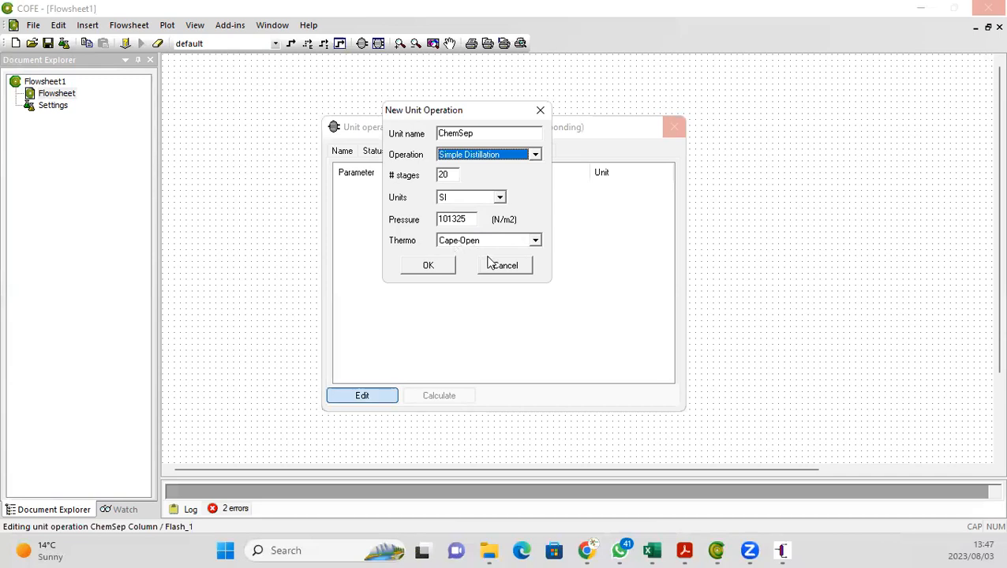
left_click(418, 266)
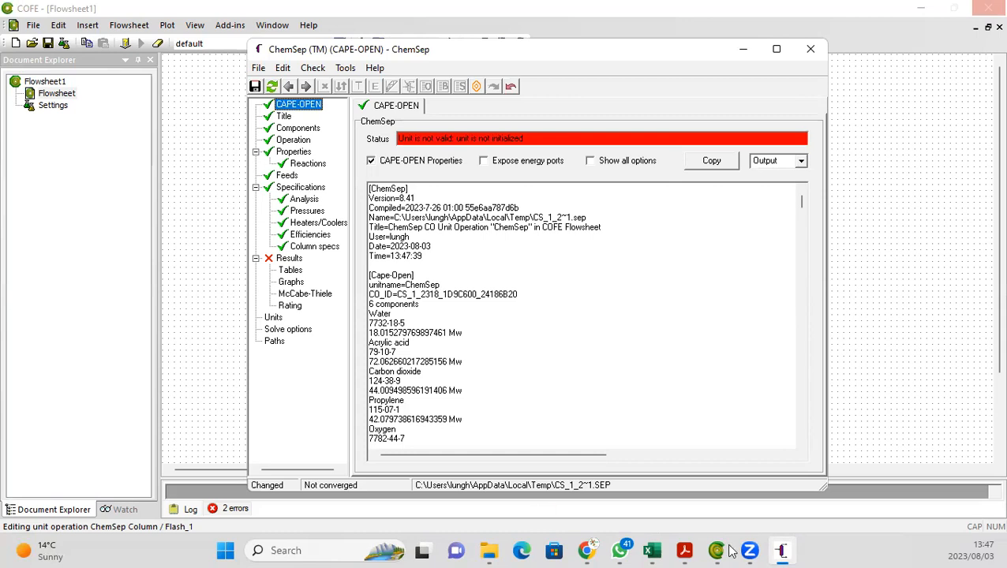
Step: Switch to the spreadsheet and select the Carbon dioxide to Nitrogen mole fraction rows of the product stream report
left_click(652, 550)
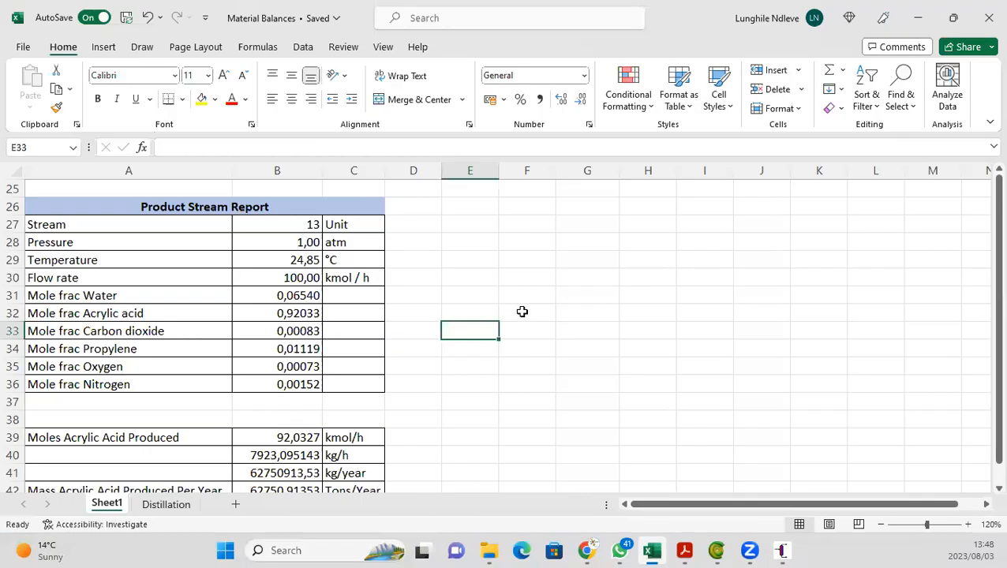
left_click(245, 332)
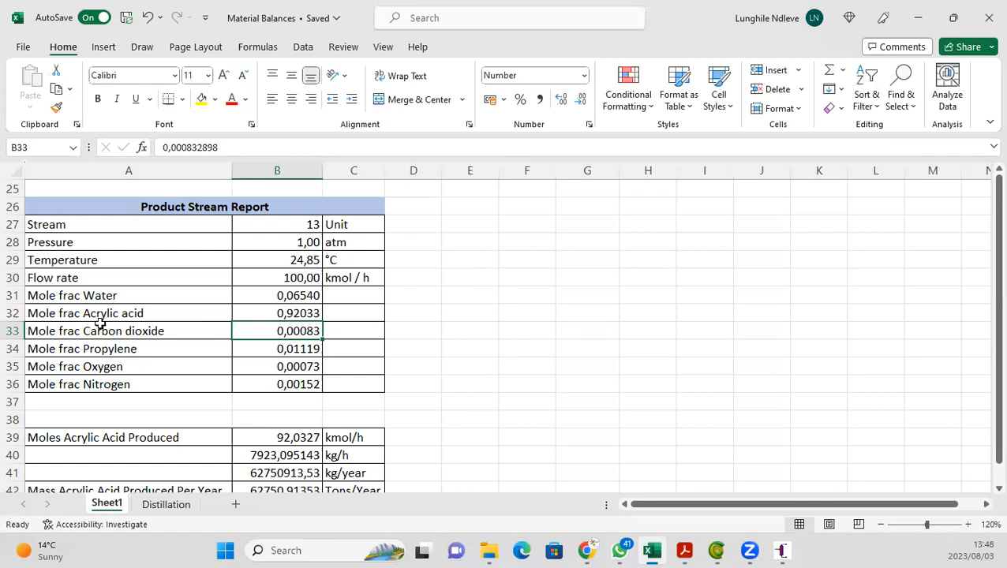
key("Left")
left_click(275, 387, "shift")
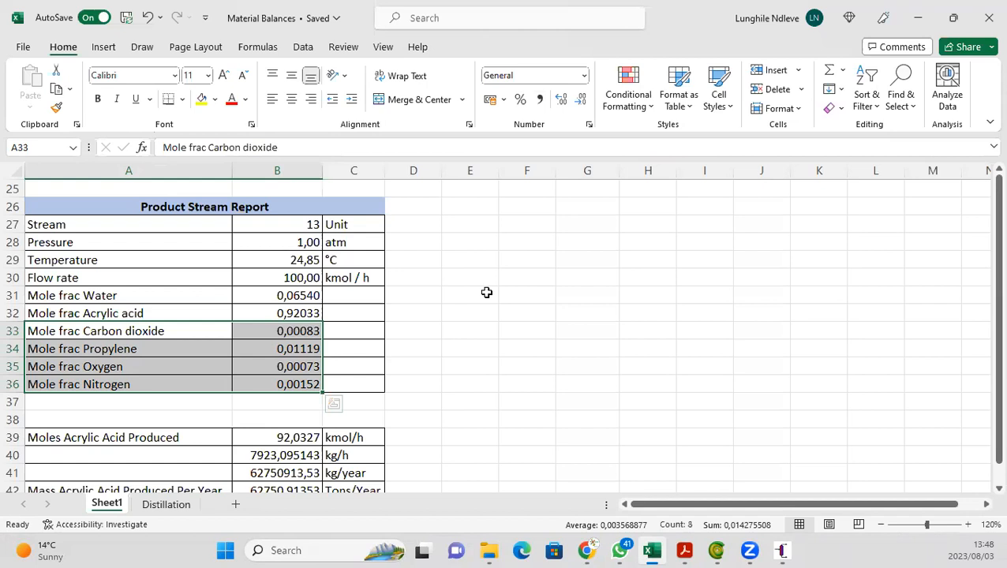
Step: In the ChemSep column specs, set the top specification to Distillate flow rate and clear its value field
mouse_move(786, 549)
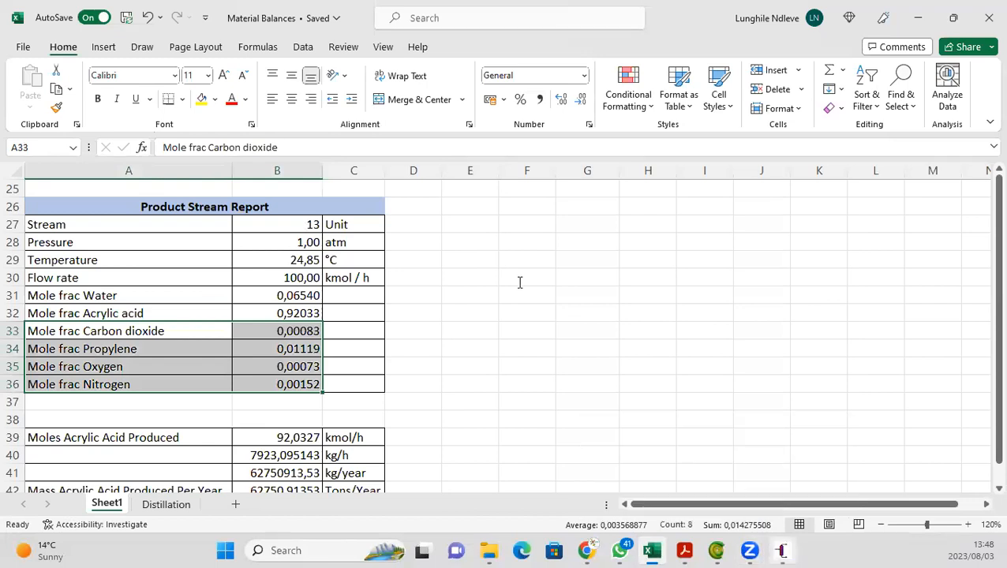
left_click(287, 128)
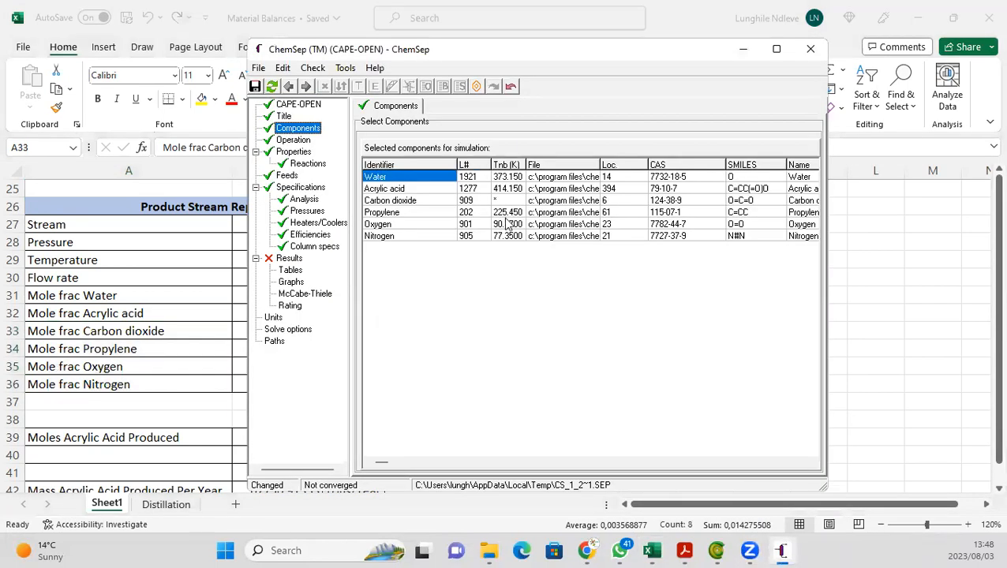
left_click(294, 140)
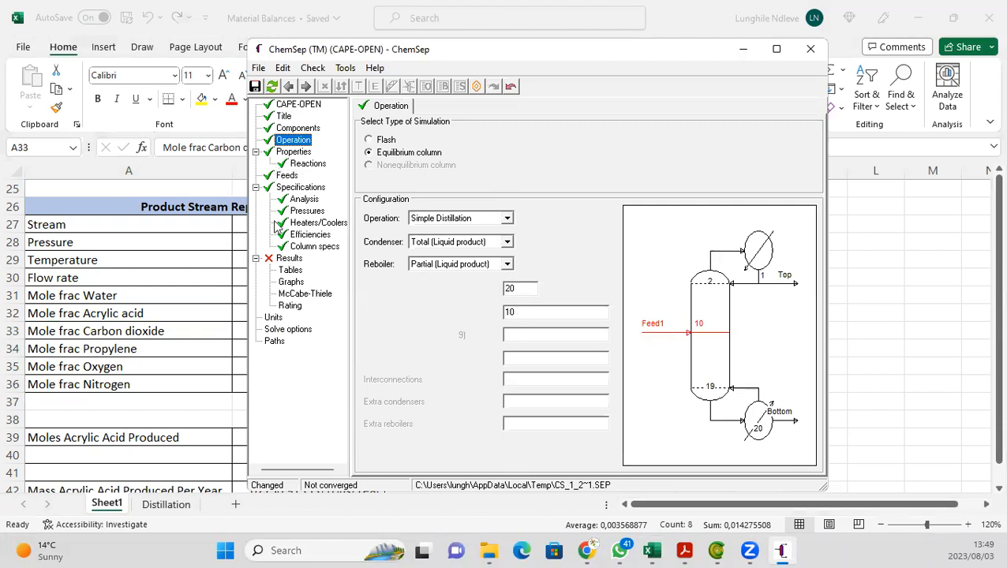
left_click(314, 247)
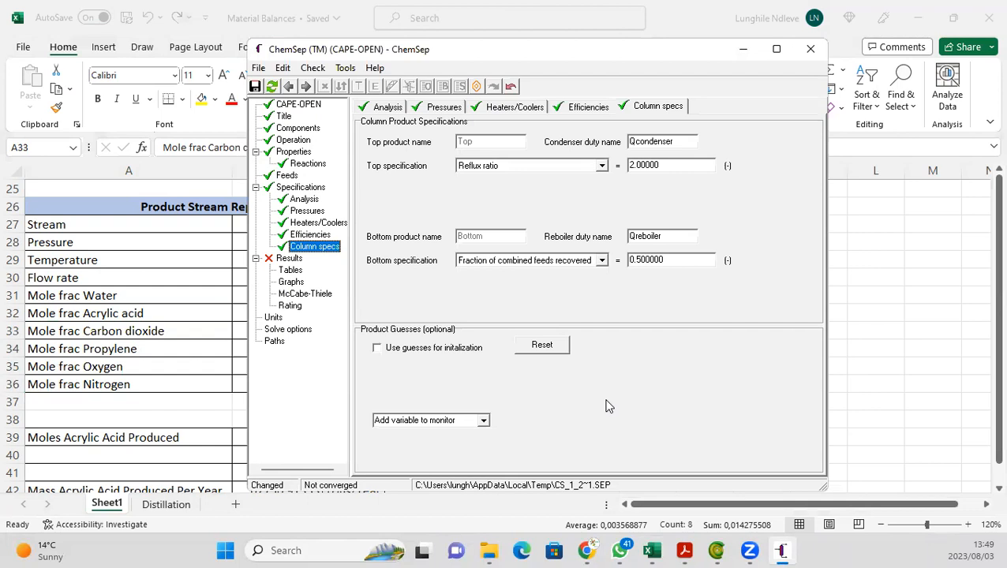
left_click(602, 166)
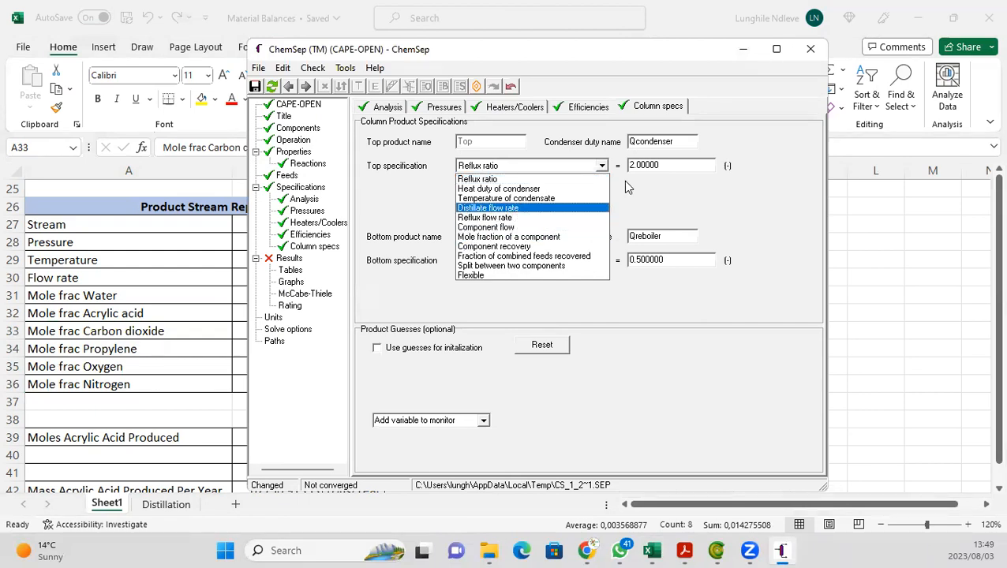
left_click(585, 208)
left_click(673, 167)
key("BackSpace")
key("BackSpace")
key("BackSpace")
key("BackSpace")
key("BackSpace")
key("BackSpace")
left_click_drag(673, 166, 615, 177)
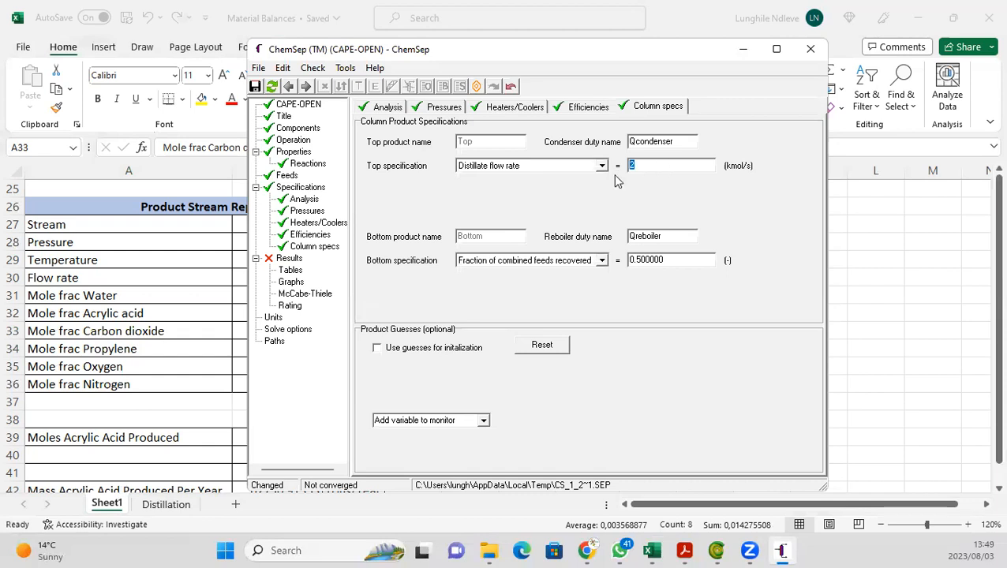
type("0")
key("BackSpace")
Step: Examine the distillate flow rate and its formula on the Distillation sheet of the spreadsheet
left_click(175, 407)
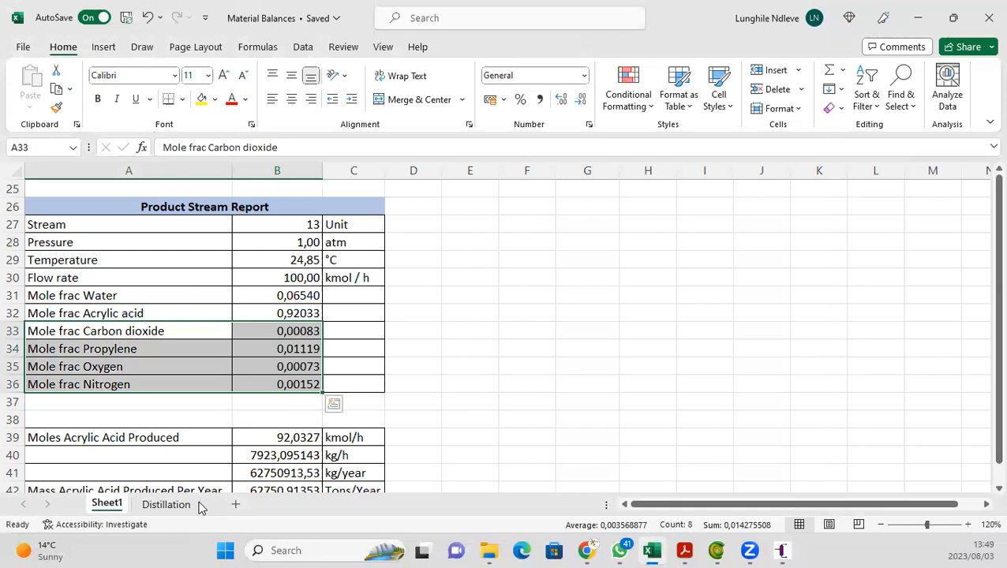
left_click(165, 504)
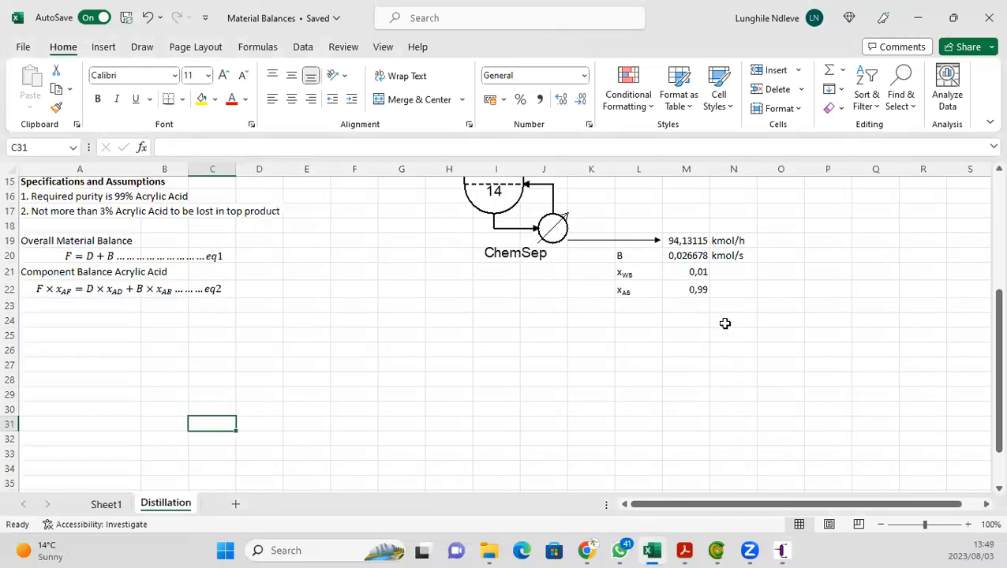
scroll(725, 323, "up", 5)
scroll(724, 323, "down", 1)
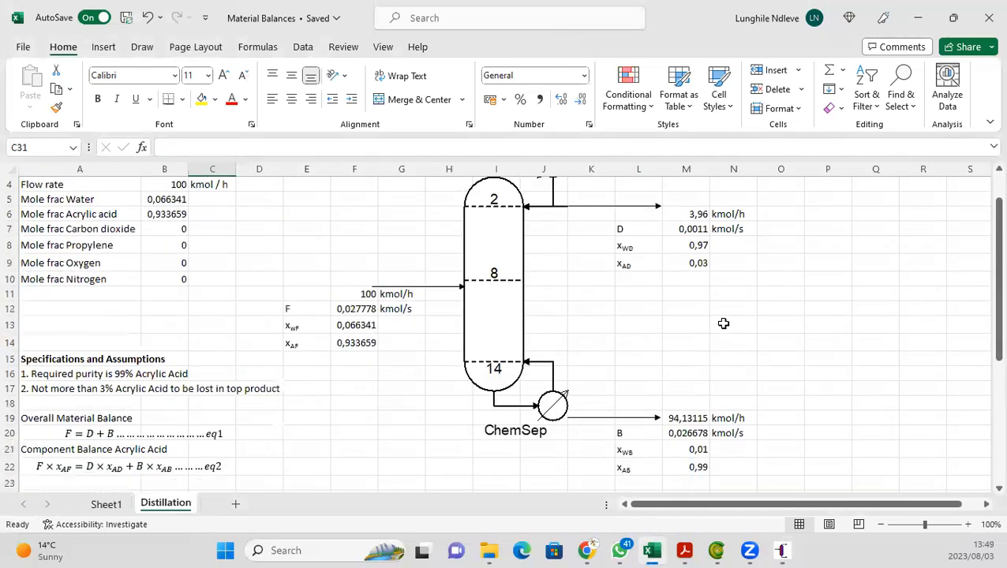
left_click(679, 215)
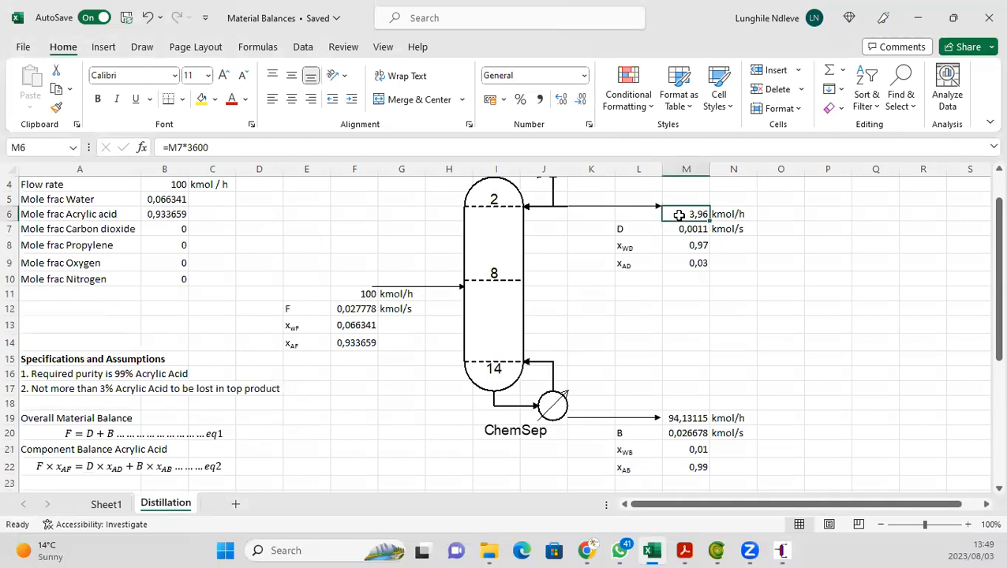
left_click(248, 148)
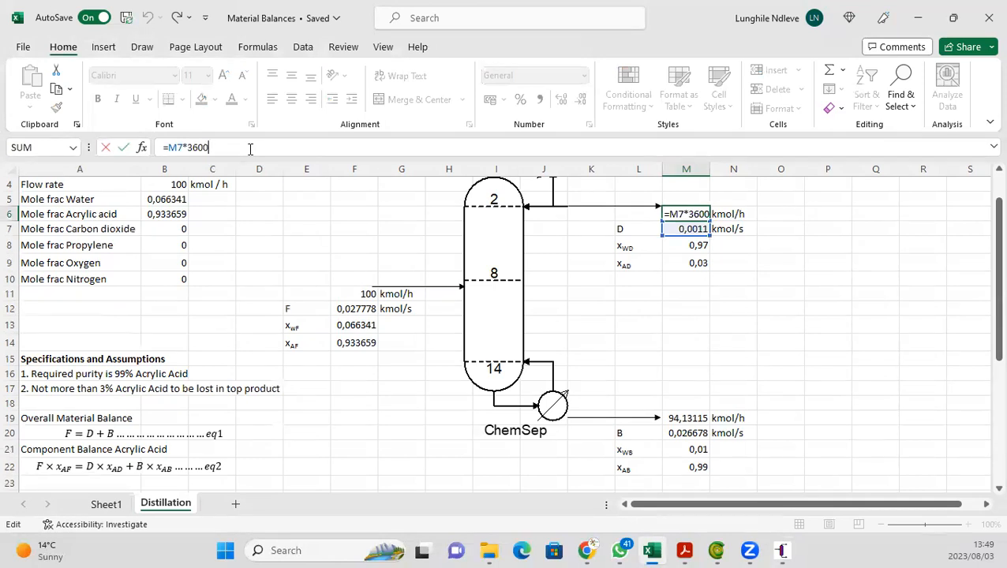
key("Return")
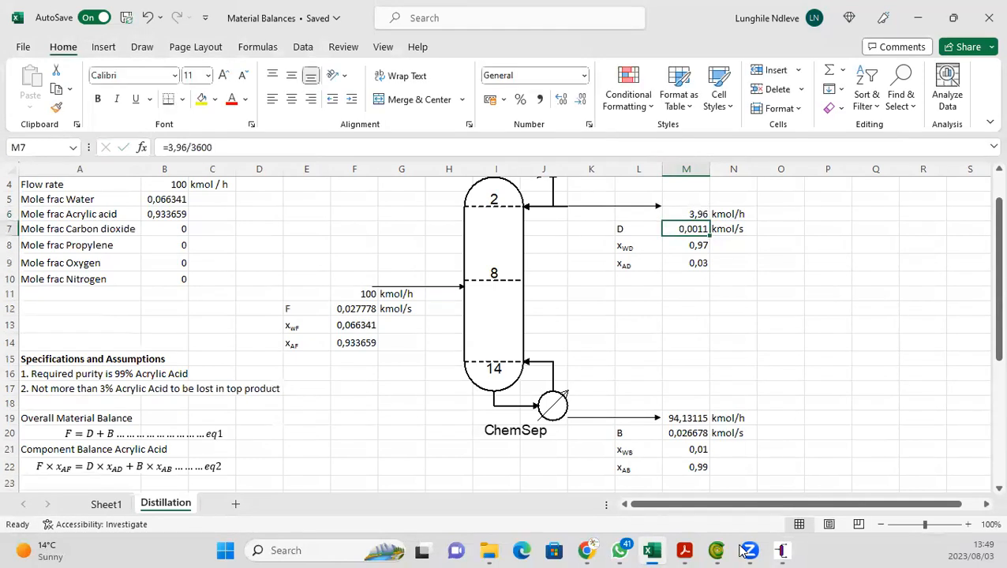
Step: Enter 0.0022 kmol/s as the distillate flow rate top specification
left_click(794, 550)
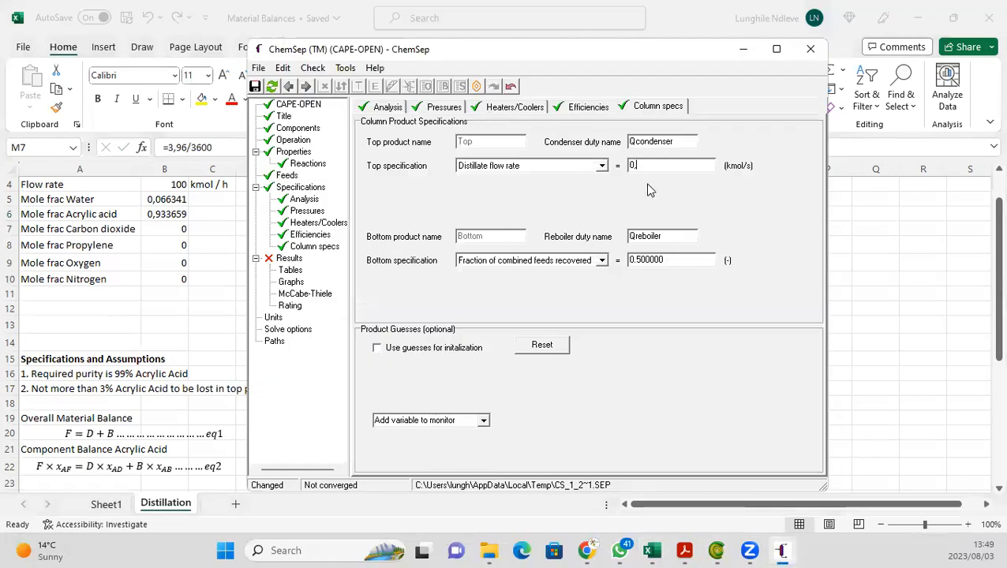
type("0.0022")
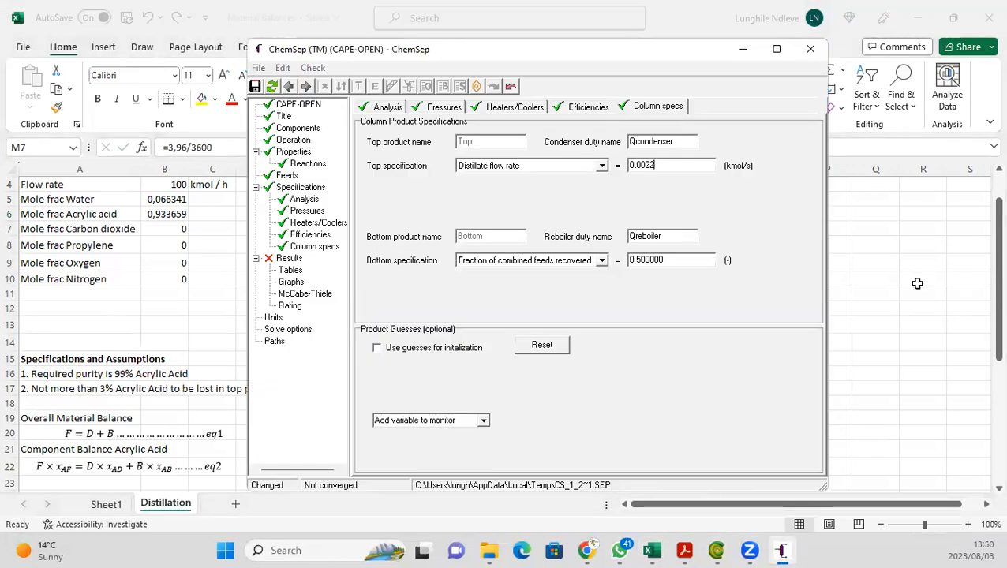
left_click(782, 550)
left_click(780, 551)
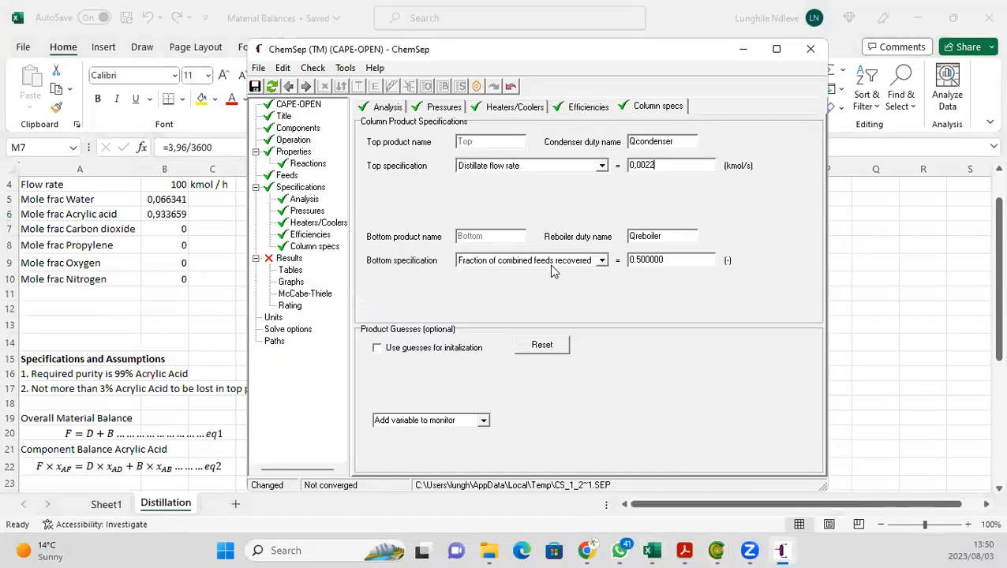
Step: Set the bottom specification to a mole fraction of 0.97 for Acrylic acid
left_click(601, 261)
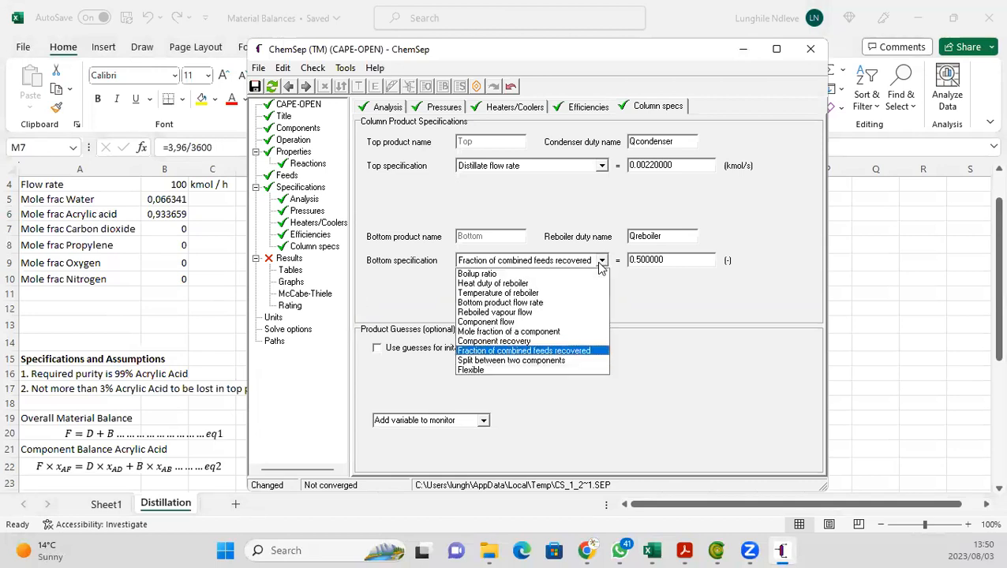
left_click(481, 331)
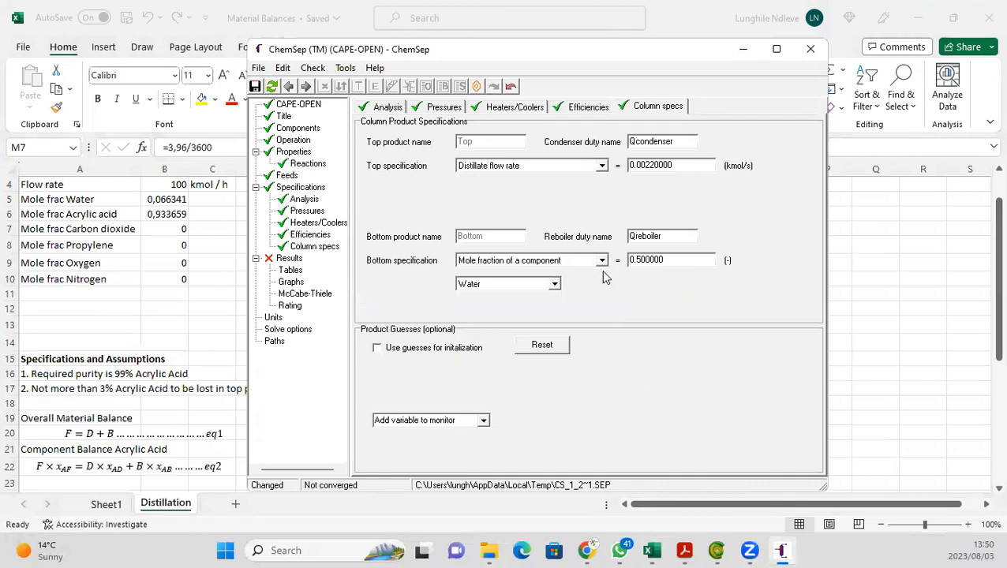
left_click(555, 285)
left_click(498, 310)
left_click(687, 263)
key("BackSpace")
key("BackSpace")
key("BackSpace")
key("BackSpace")
key("BackSpace")
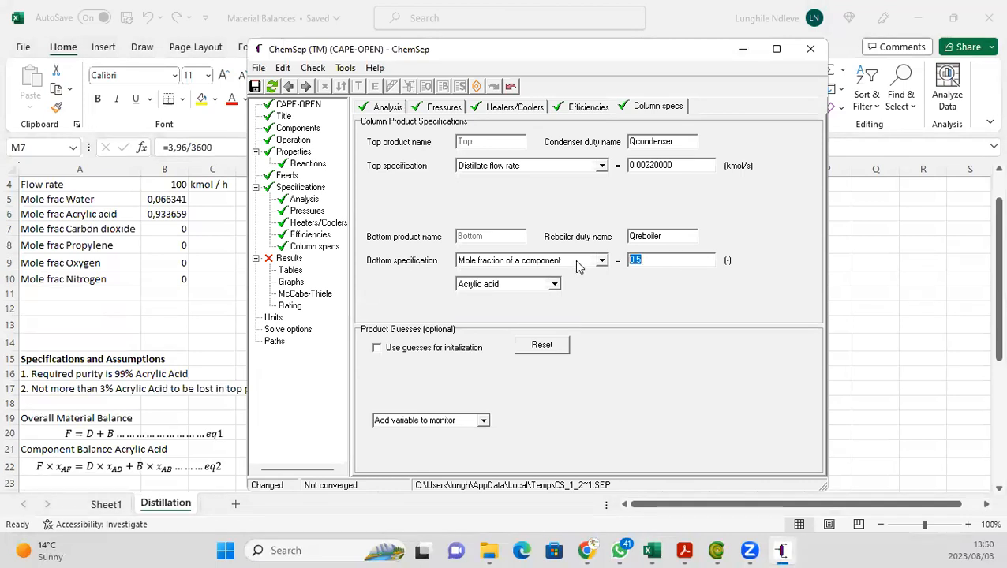
key("BackSpace")
key("BackSpace")
type(".97")
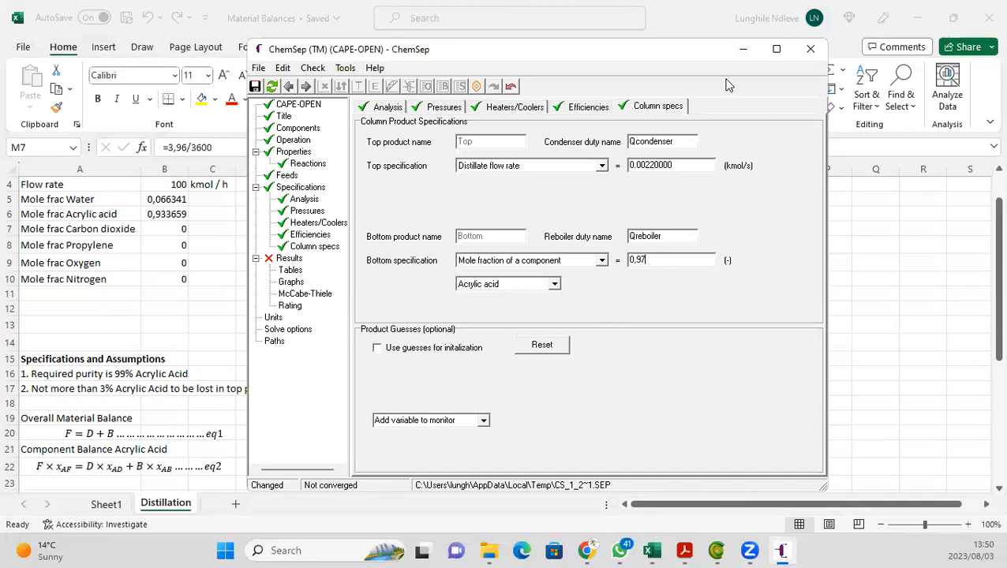
Step: Close the ChemSep editor, accept updating the COFE column icon, and close the unit operation dialog
left_click(809, 51)
left_click(442, 312)
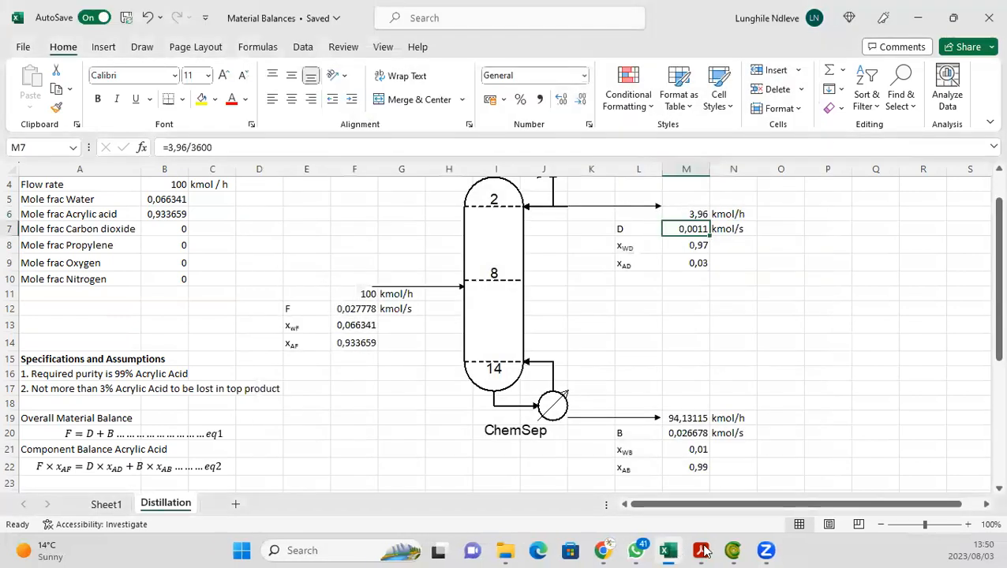
left_click(733, 550)
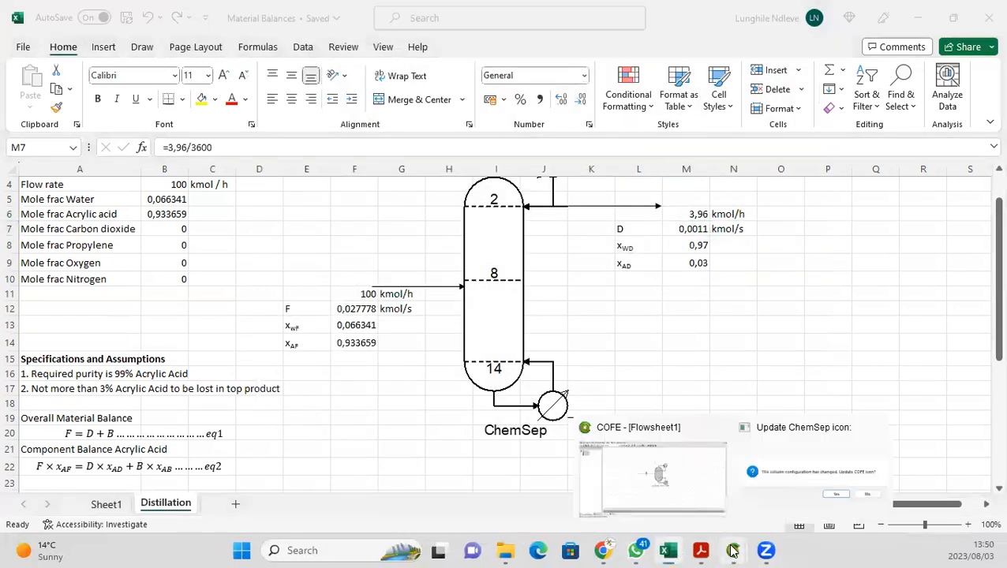
left_click(793, 476)
left_click(552, 307)
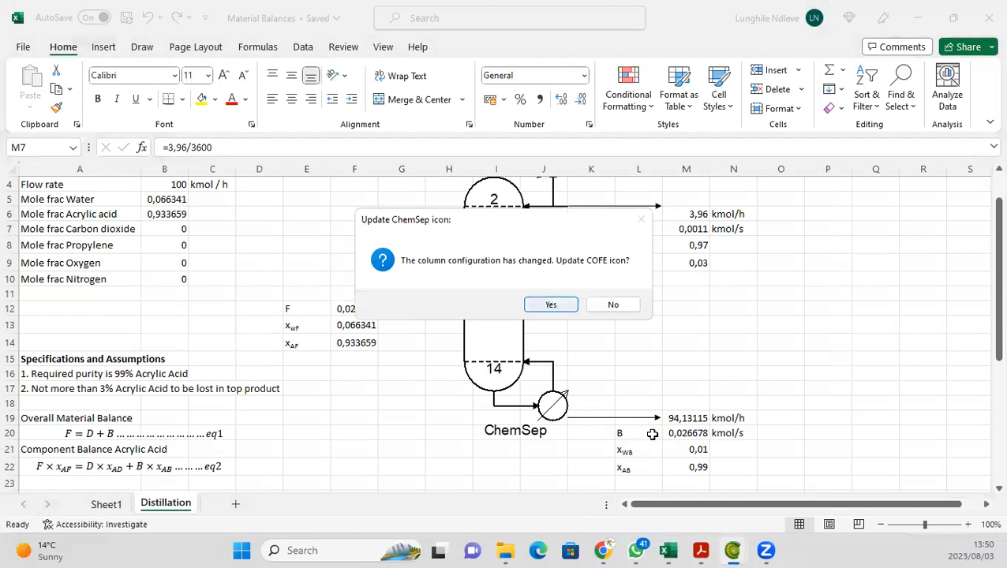
left_click(107, 505)
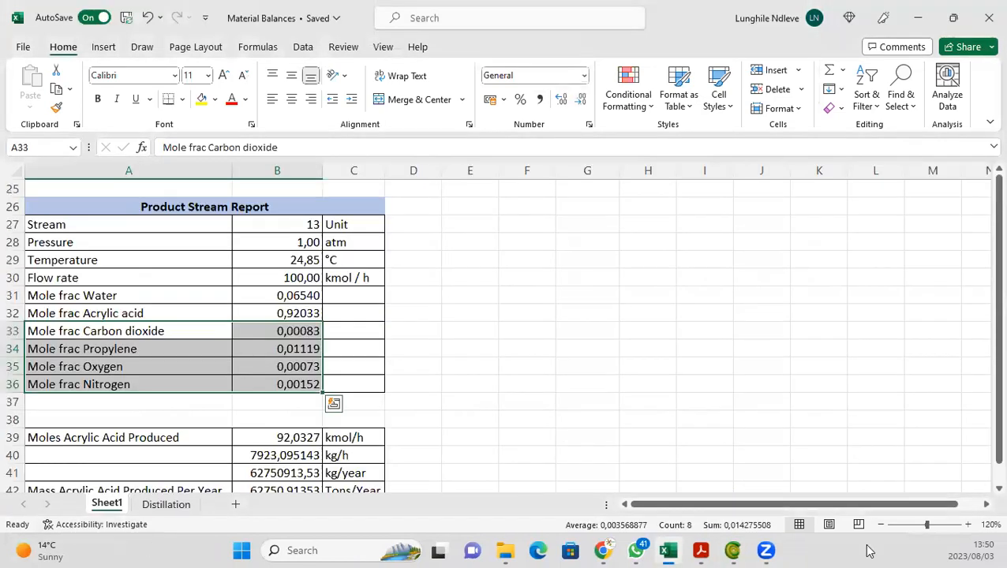
left_click(734, 551)
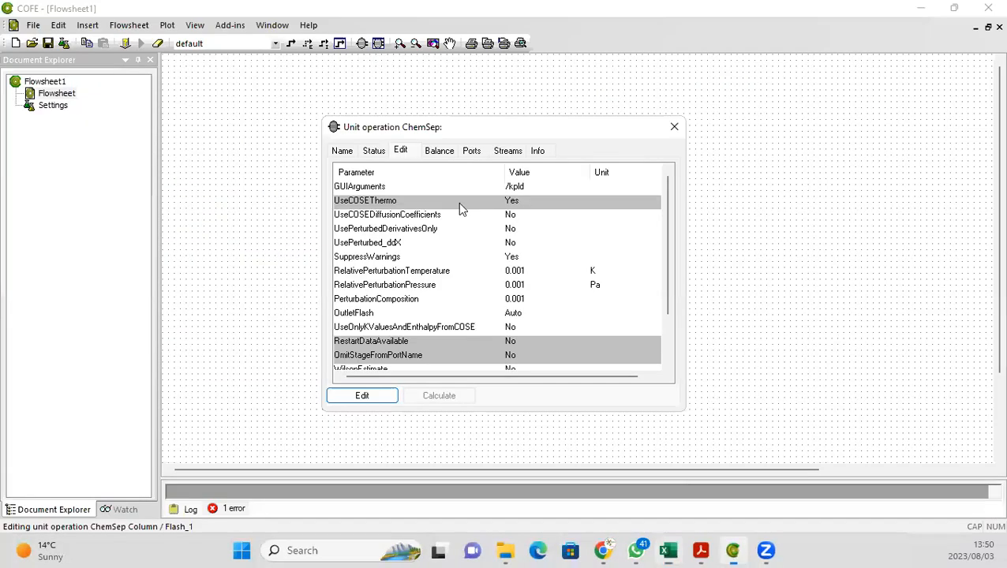
left_click(675, 126)
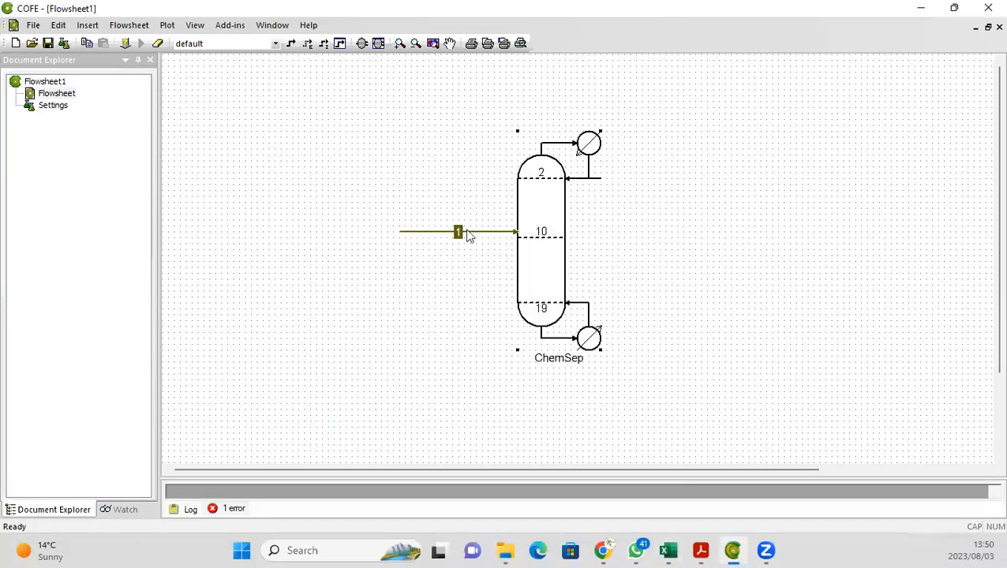
Step: Reattach the end of the feed stream to the column's feed stage
left_click(475, 233)
mouse_move(514, 235)
left_mouse_down()
mouse_move(496, 247)
mouse_move(529, 240)
left_mouse_up()
Step: Draw a product stream from the condenser outlet to the right and connect it to TopProduct
left_click(291, 44)
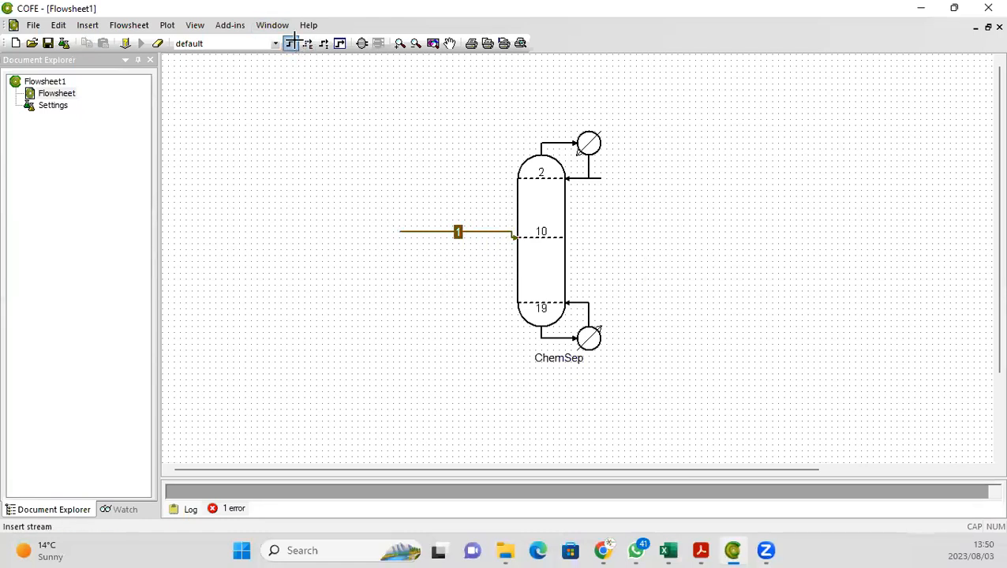
left_click(613, 178)
left_click(730, 178)
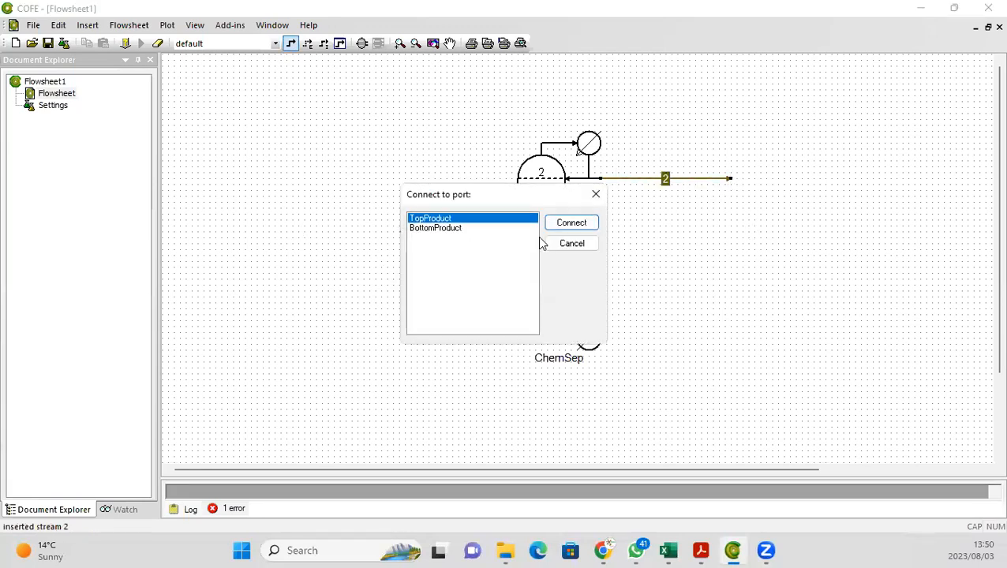
left_click(569, 225)
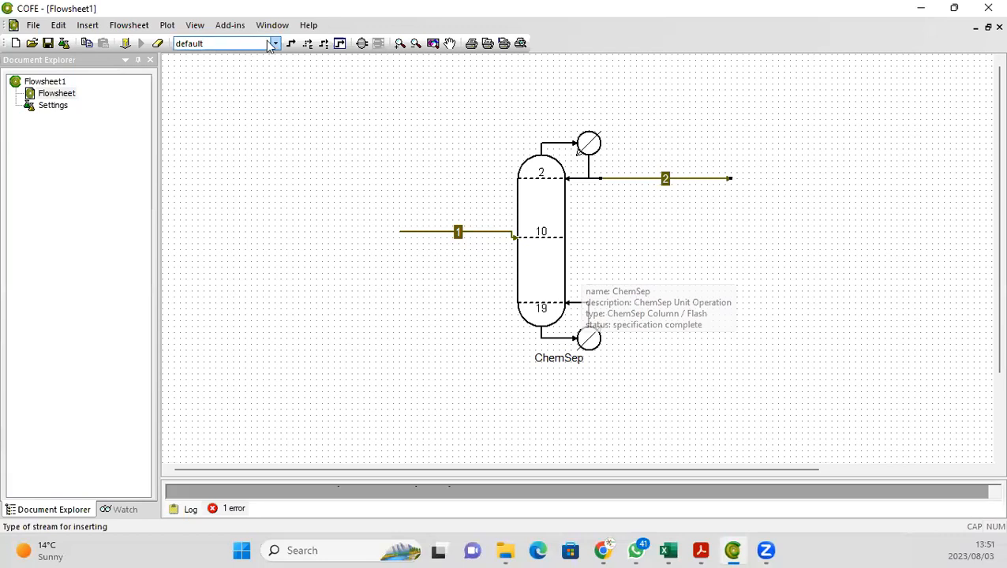
Step: Draw a bottom product stream from the reboiler outlet to the right
left_click(291, 45)
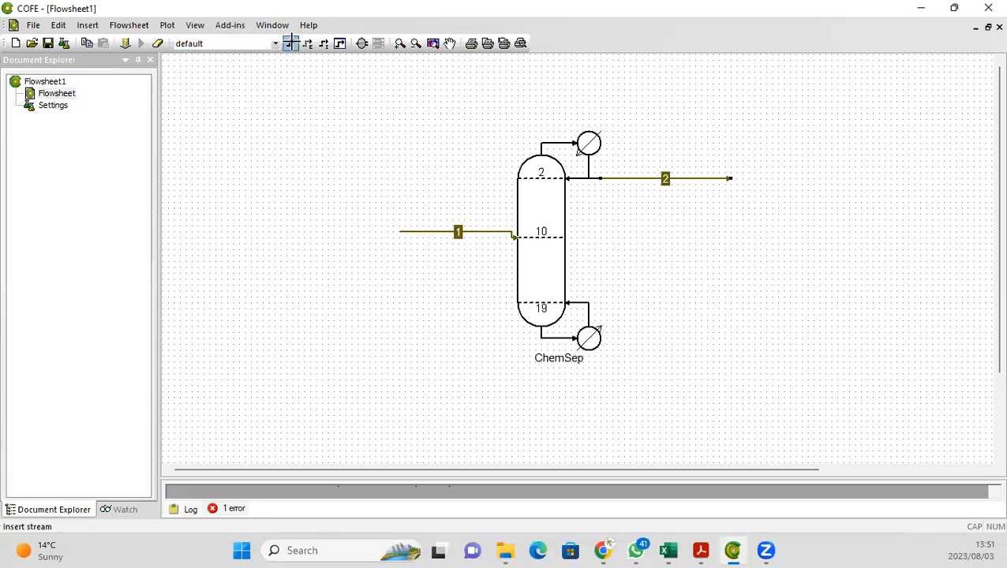
left_click(600, 338)
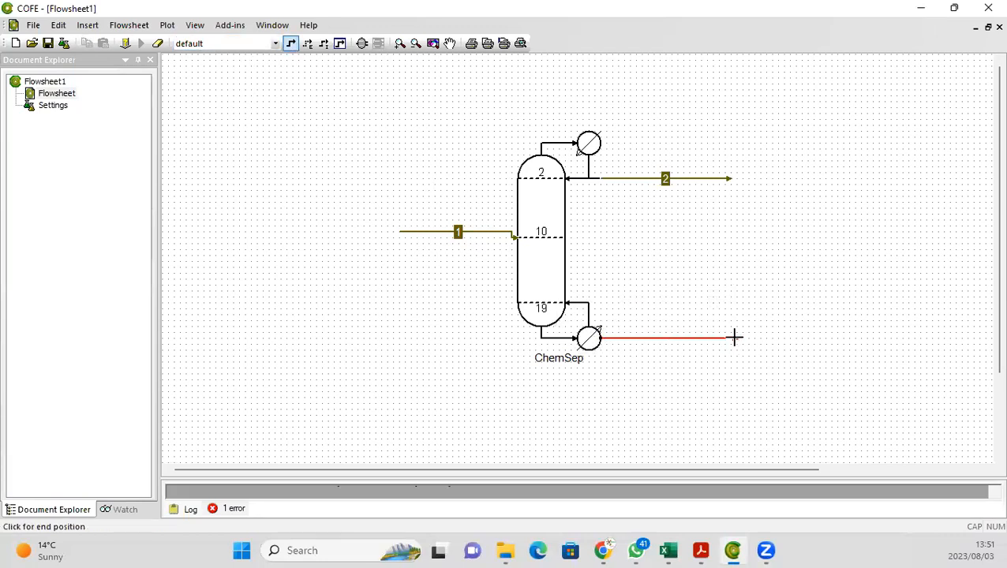
left_click(735, 338)
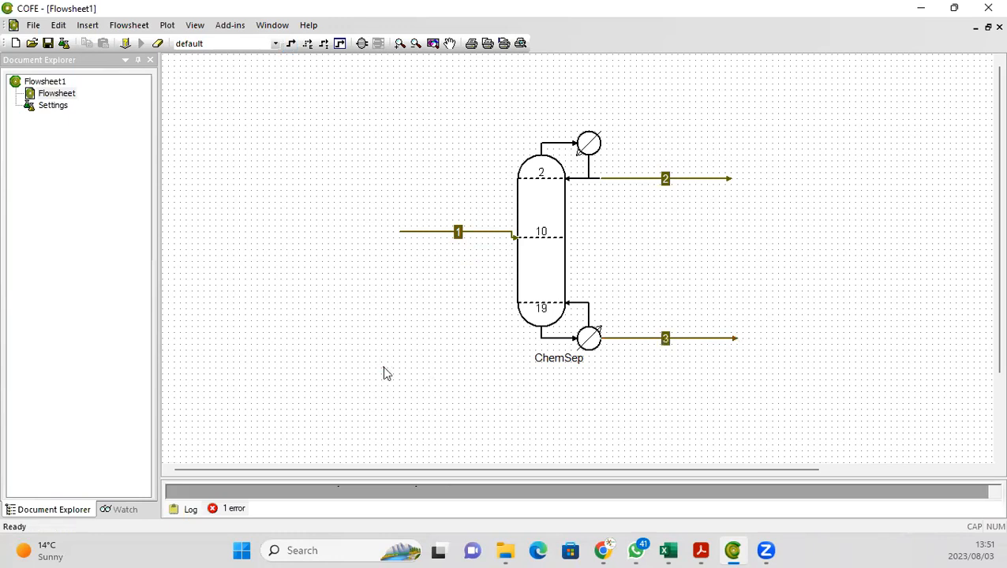
Step: Move the feed stream's starting point down so the stream runs straight into the column
left_click_drag(396, 229, 393, 237)
left_click(658, 198)
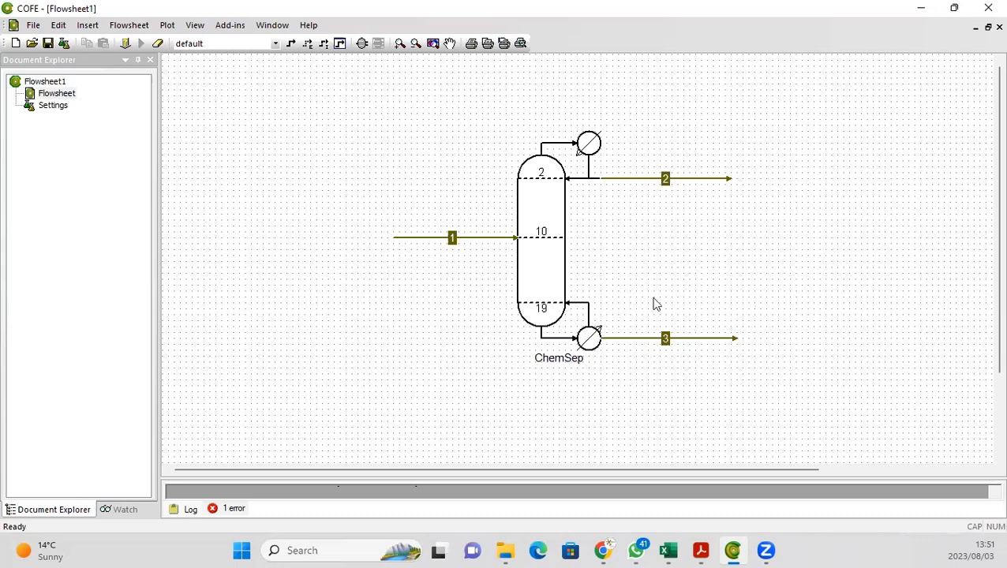
Step: Open the column's ChemSep editor and close it, saving the current input
left_click(551, 275)
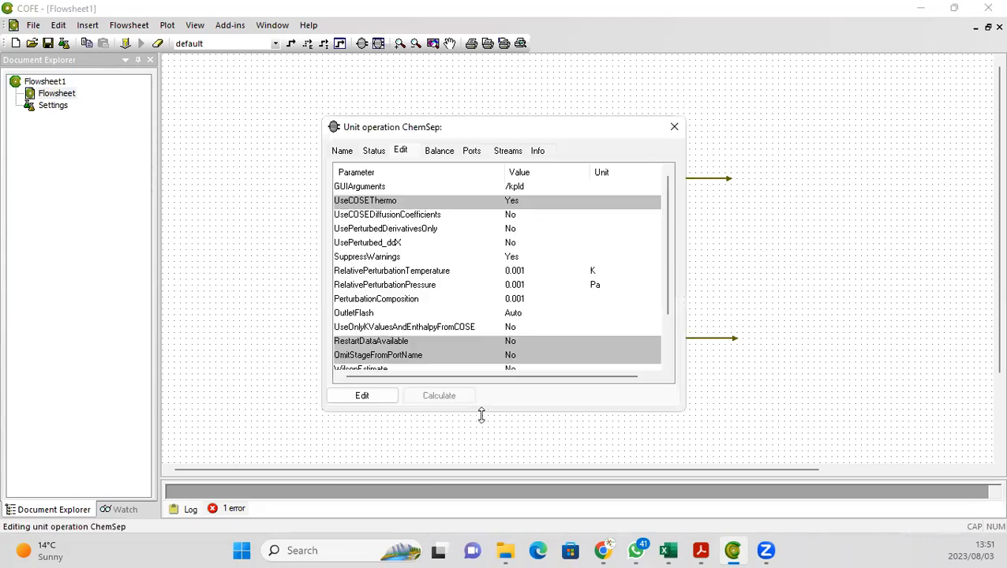
left_click(357, 401)
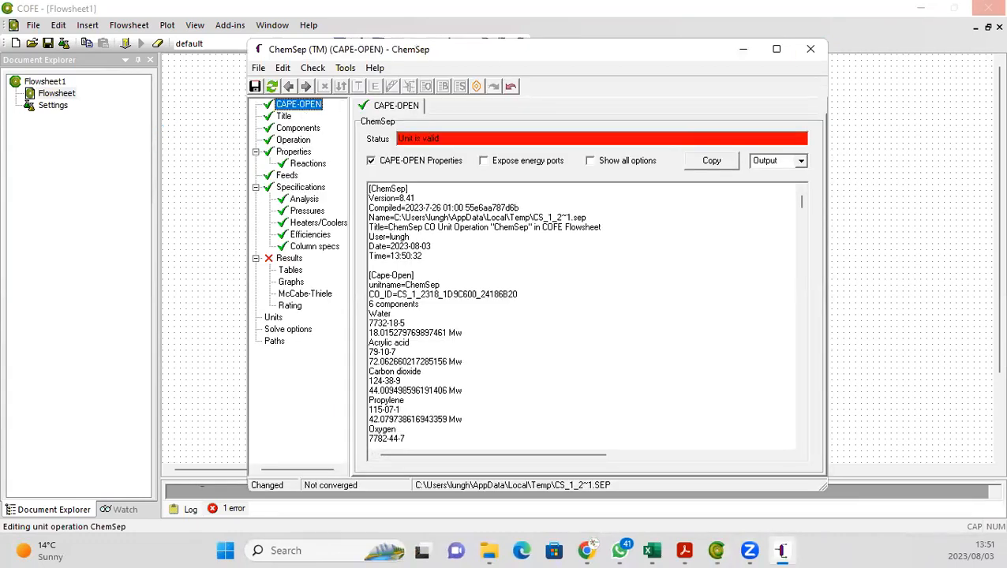
left_click(808, 49)
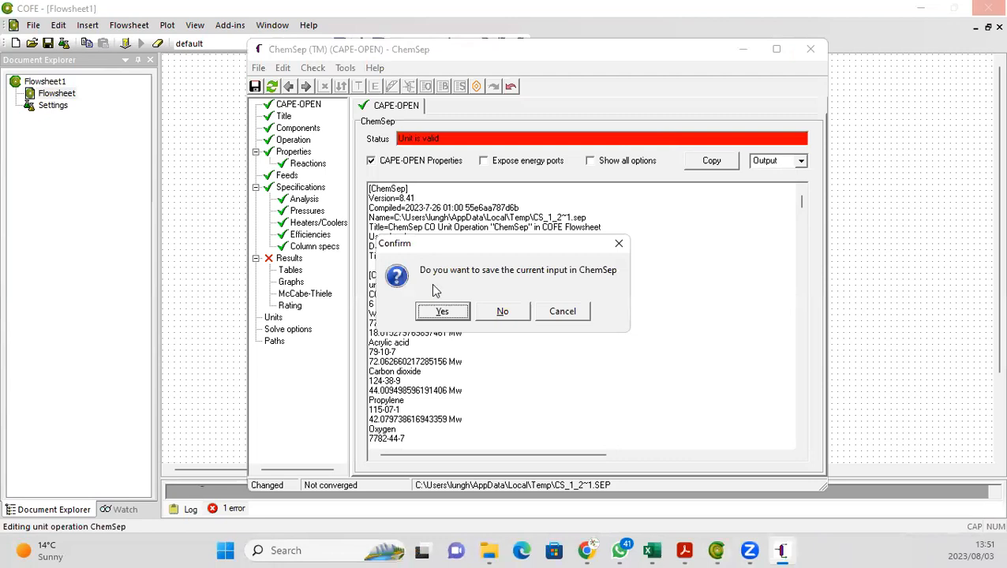
left_click(465, 314)
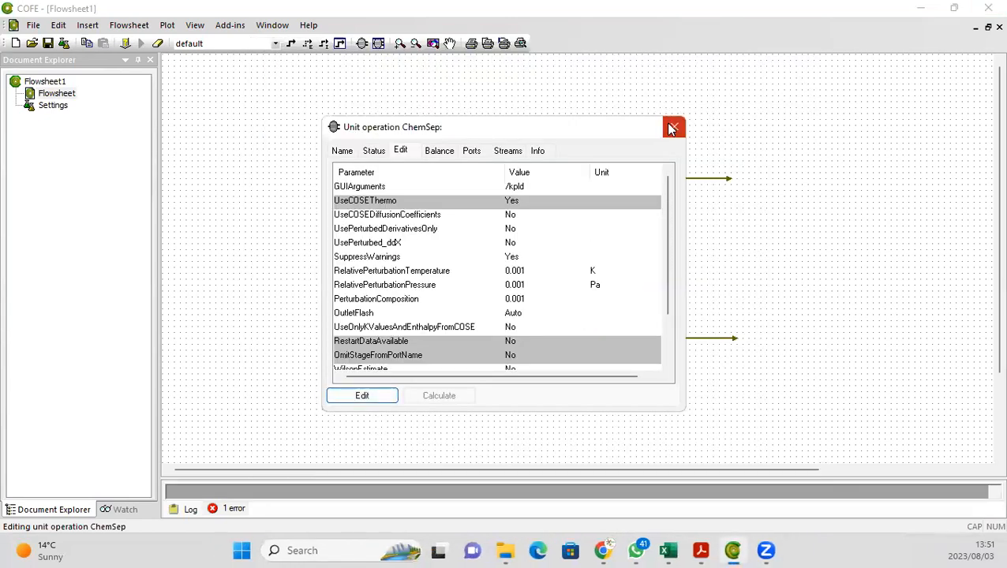
left_click(672, 128)
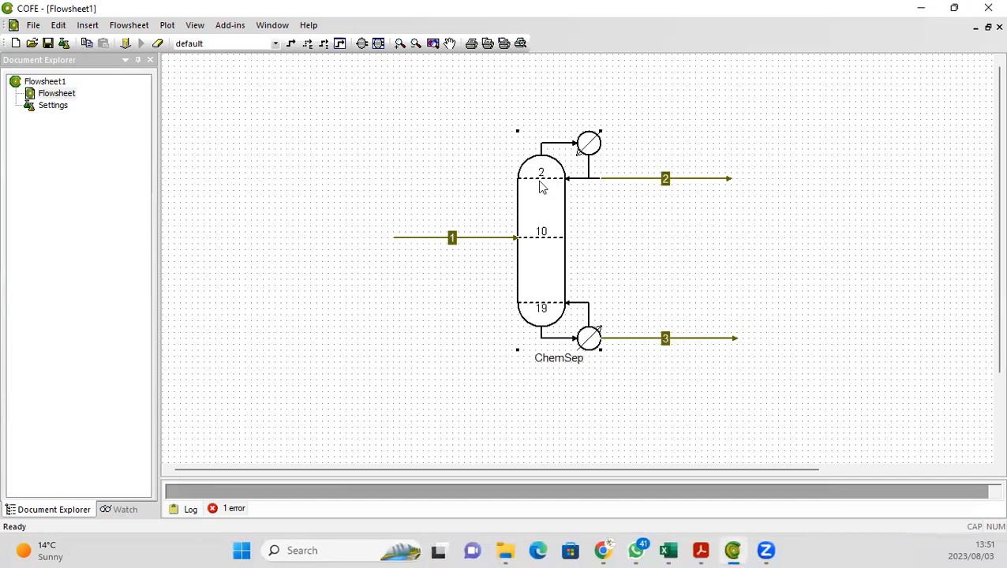
Step: Delete the ChemSep column from the flowsheet
key("Delete")
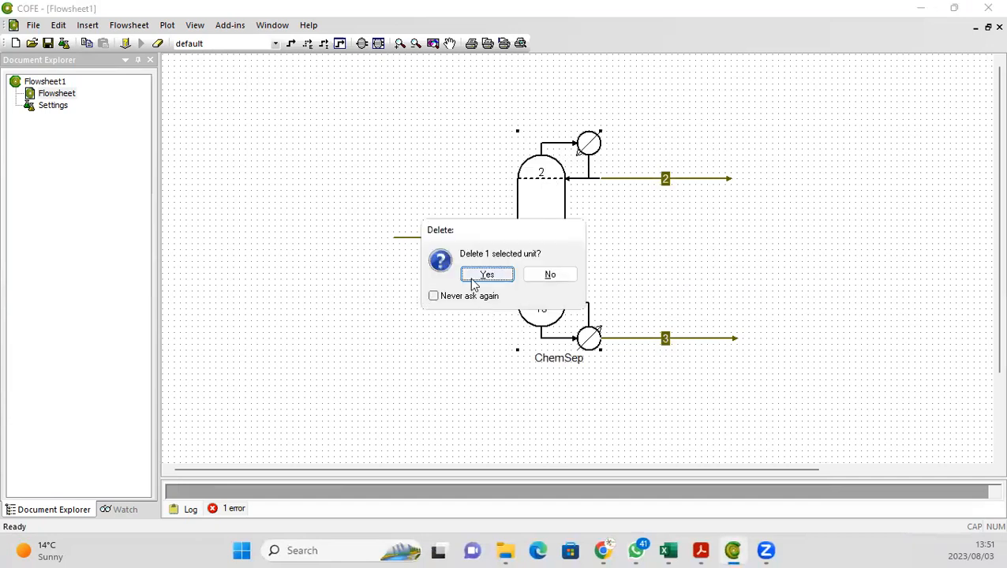
left_click(472, 283)
Step: Insert a new ChemSep Column / Flash unit between the streams and connect the feed stream to it
left_click(361, 42)
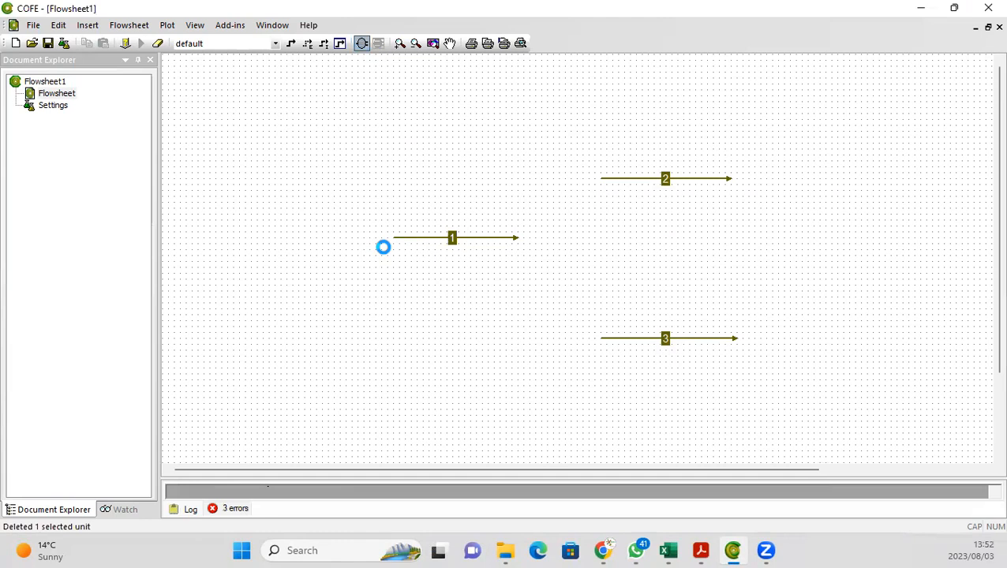
left_click(413, 237)
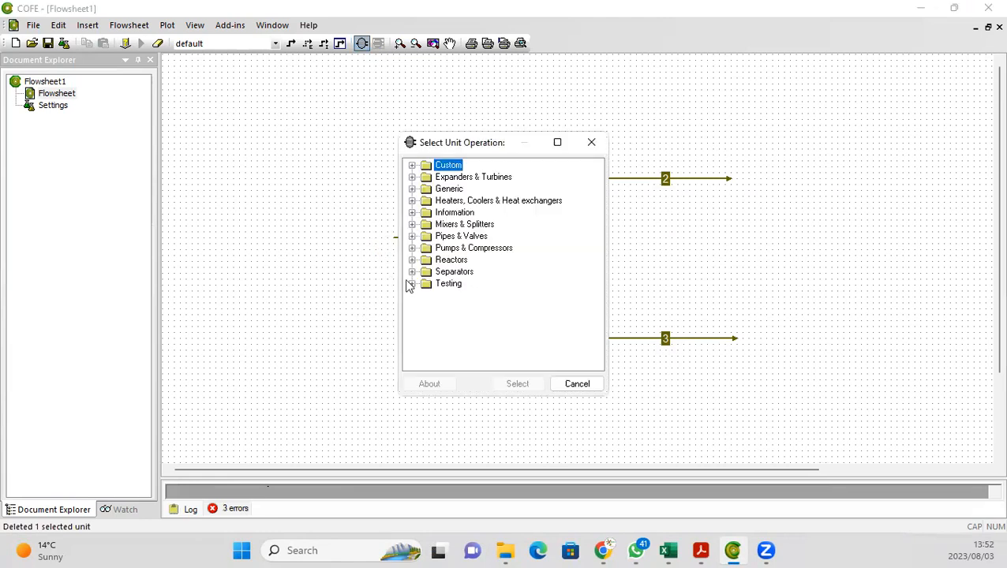
left_click(411, 272)
left_click(464, 283)
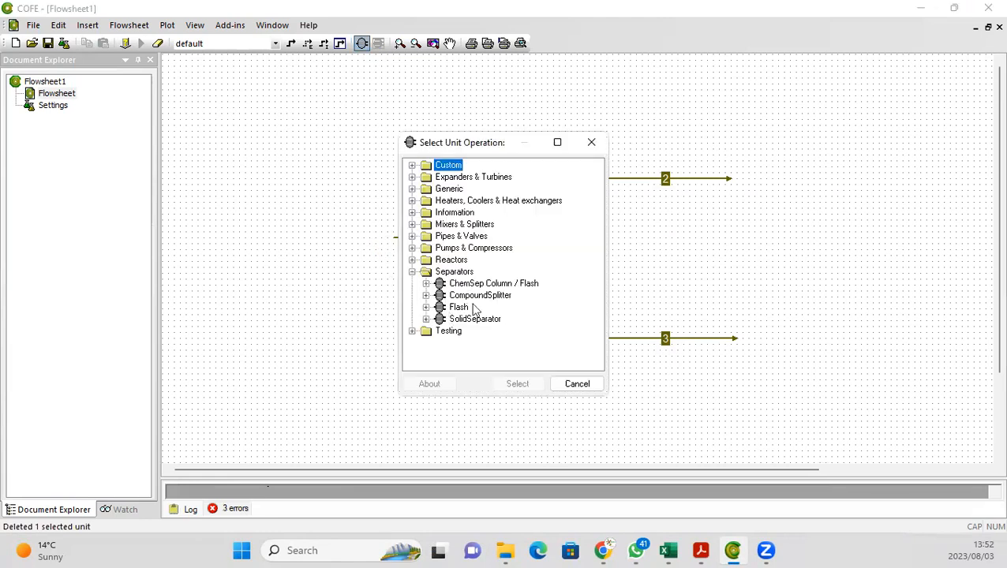
left_click(500, 386)
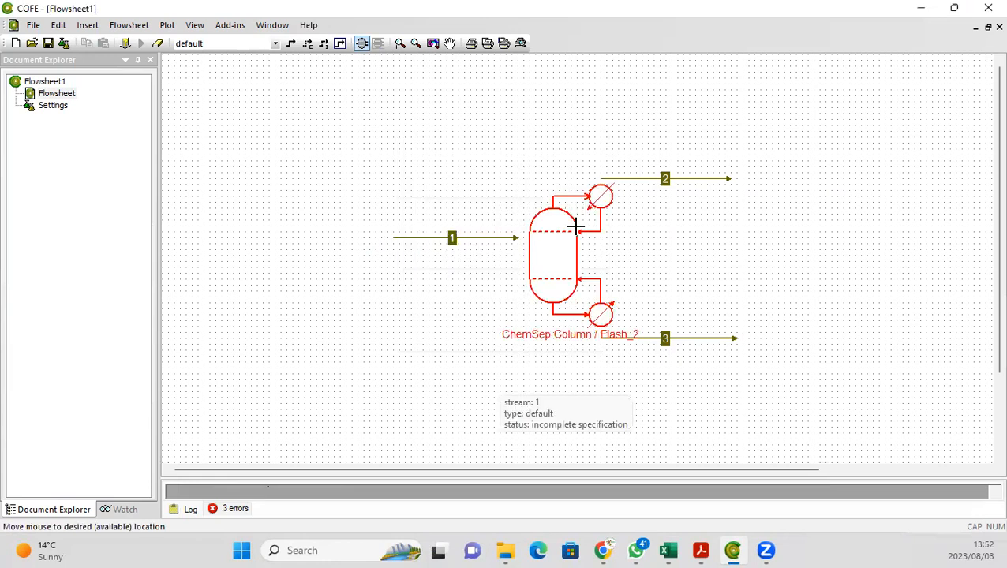
left_click(577, 226)
left_click_drag(519, 238, 528, 259)
Step: Open the new column's editor and create a Simple Distillation unit with 20 stages using ChemSep thermodynamics
left_click(546, 260)
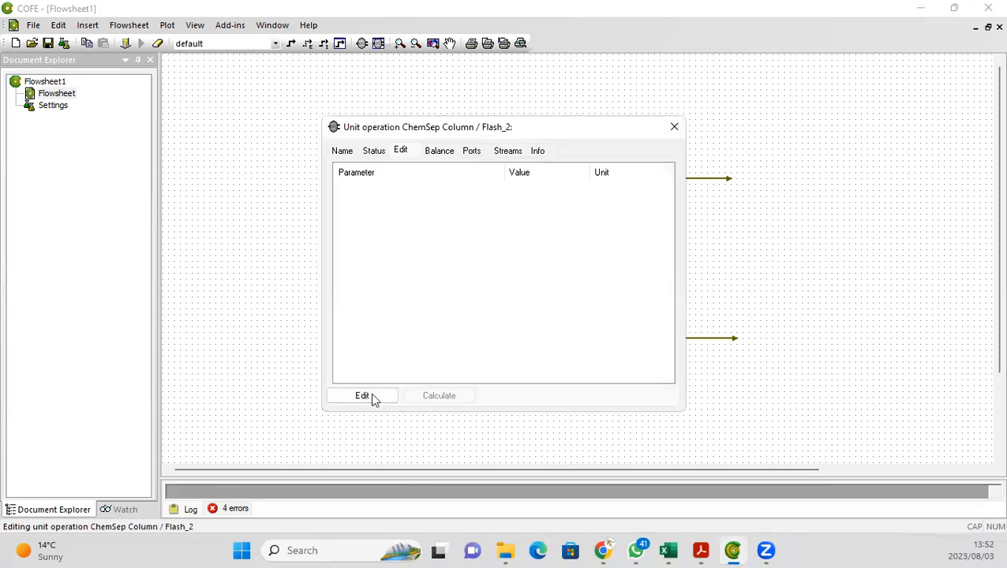
left_click(372, 396)
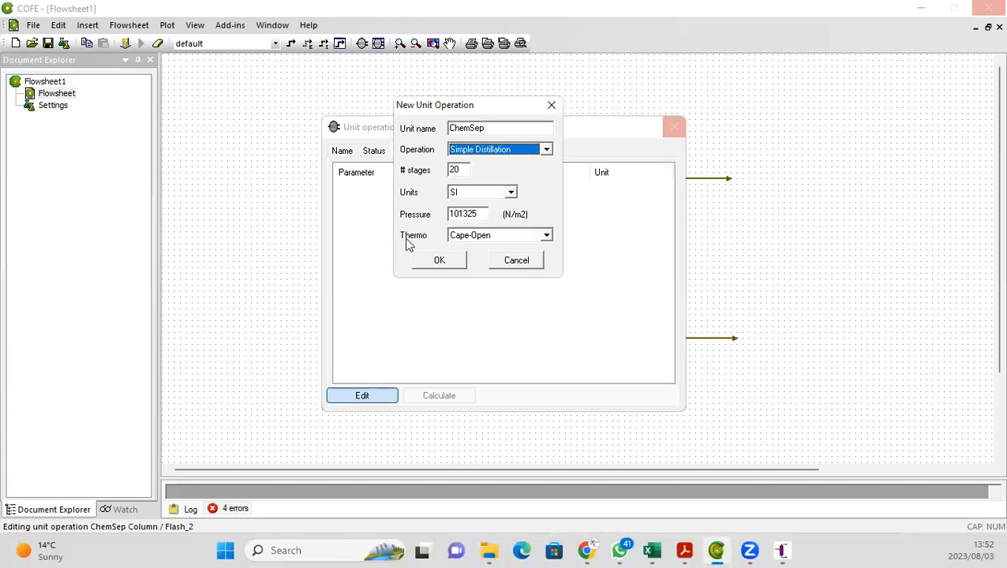
left_click(545, 237)
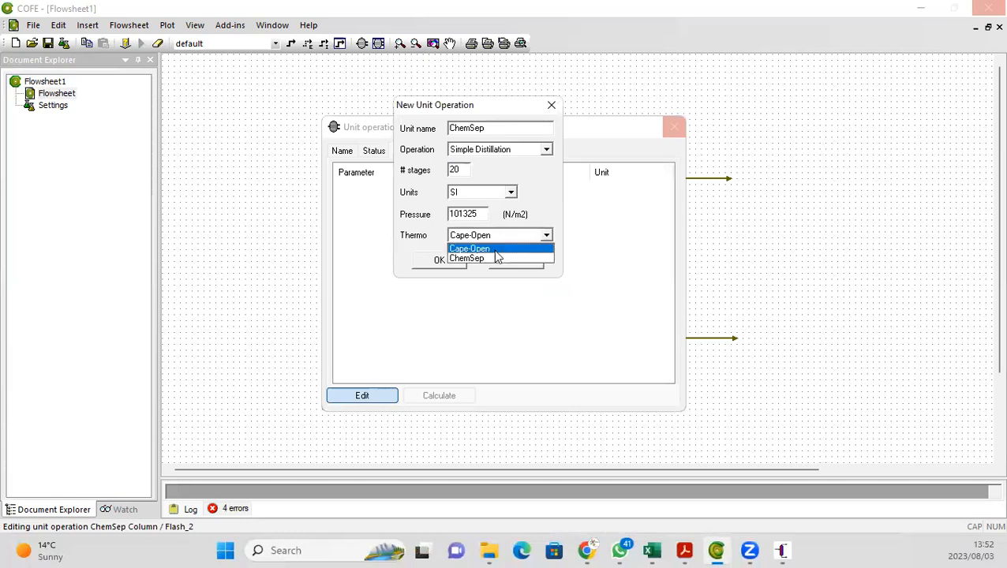
left_click(491, 262)
left_click(441, 268)
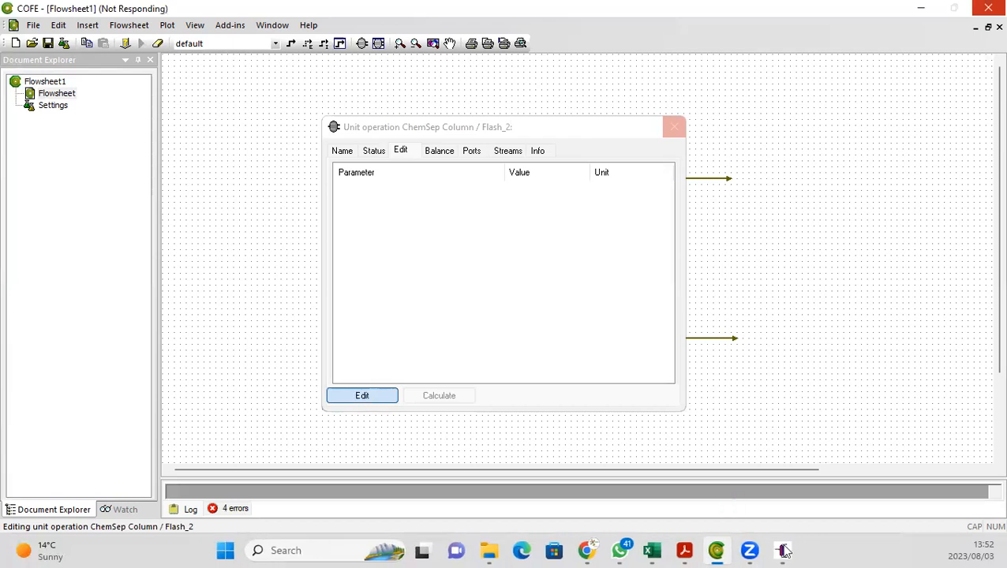
Step: Set the column's thermodynamic models to Raoult's law K-value, Antoine vapour pressure and Ideal enthalpy
left_click(784, 551)
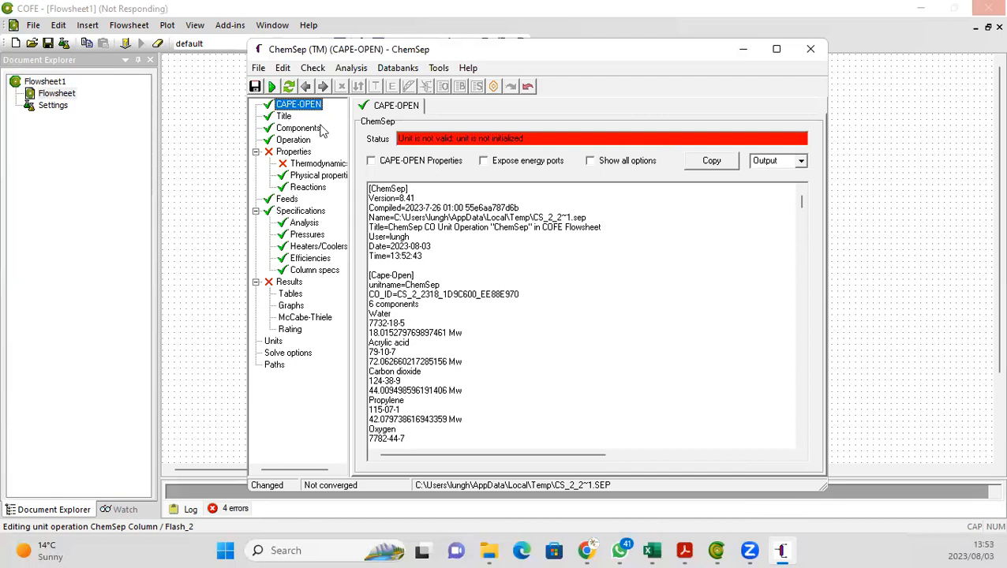
left_click(314, 167)
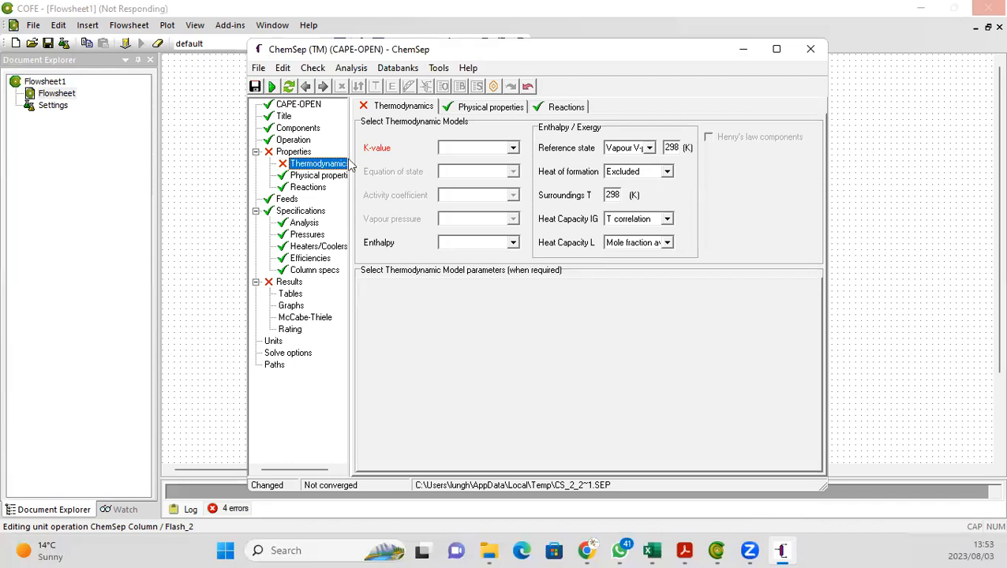
left_click(513, 152)
left_click(513, 150)
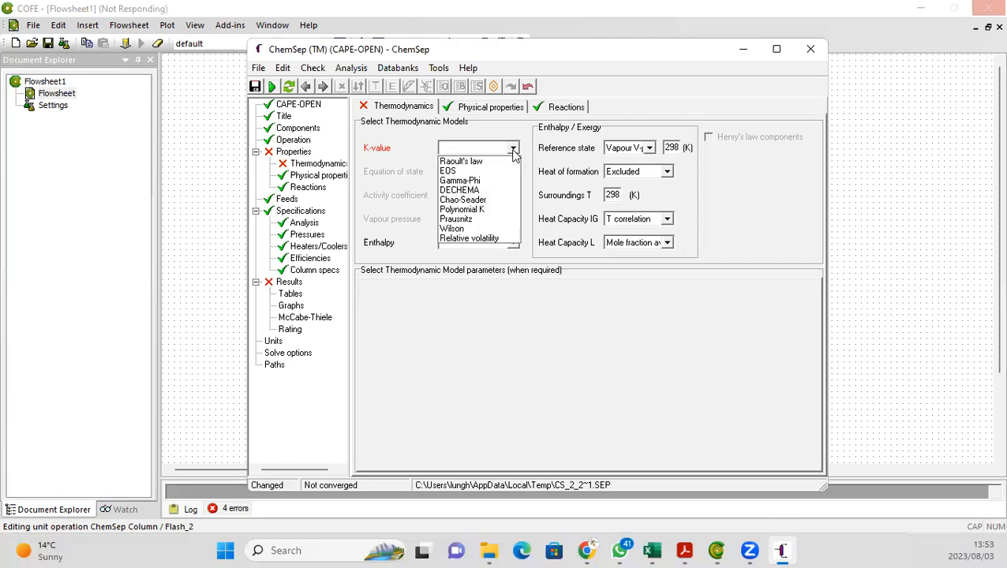
left_click(474, 161)
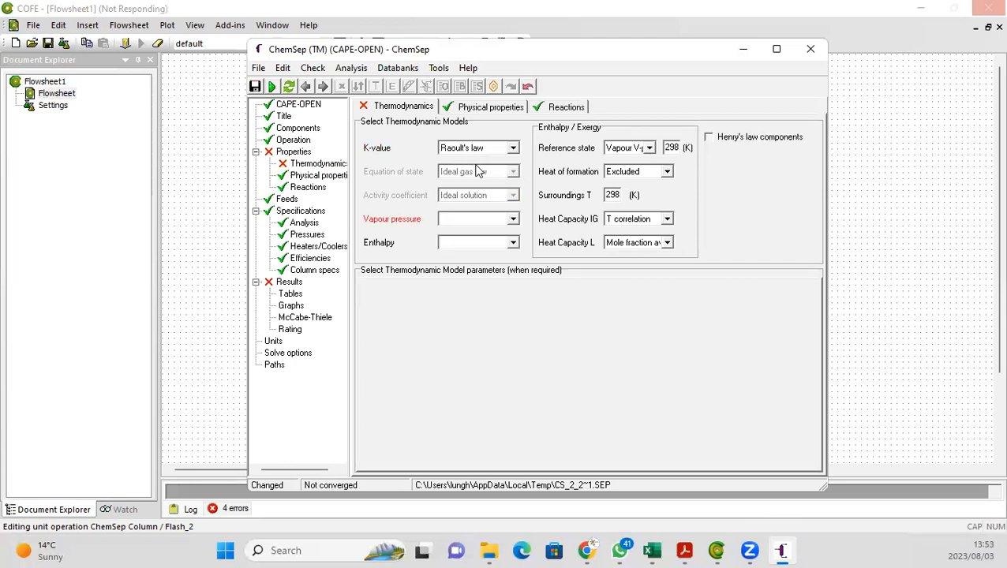
left_click(512, 219)
left_click(453, 233)
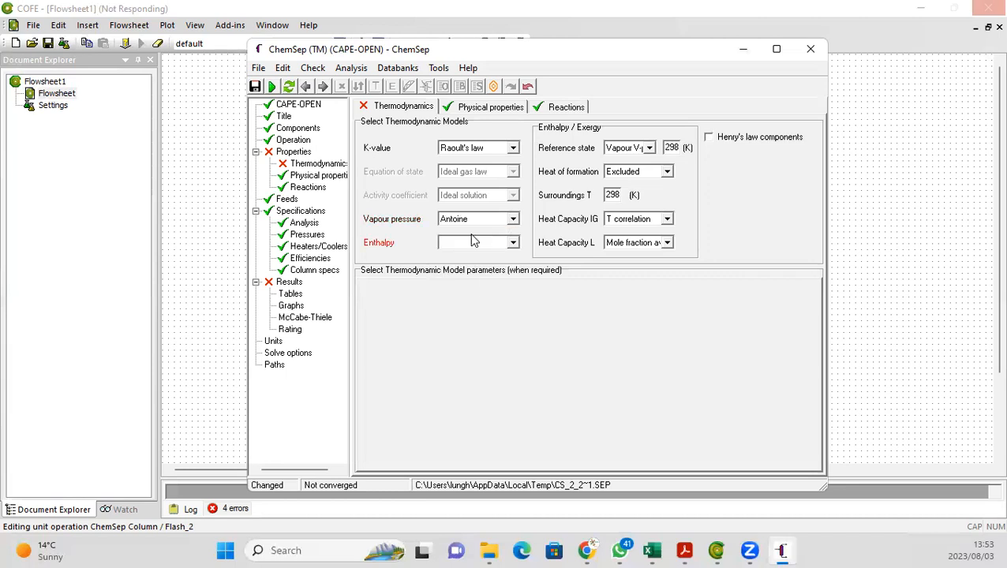
left_click(512, 243)
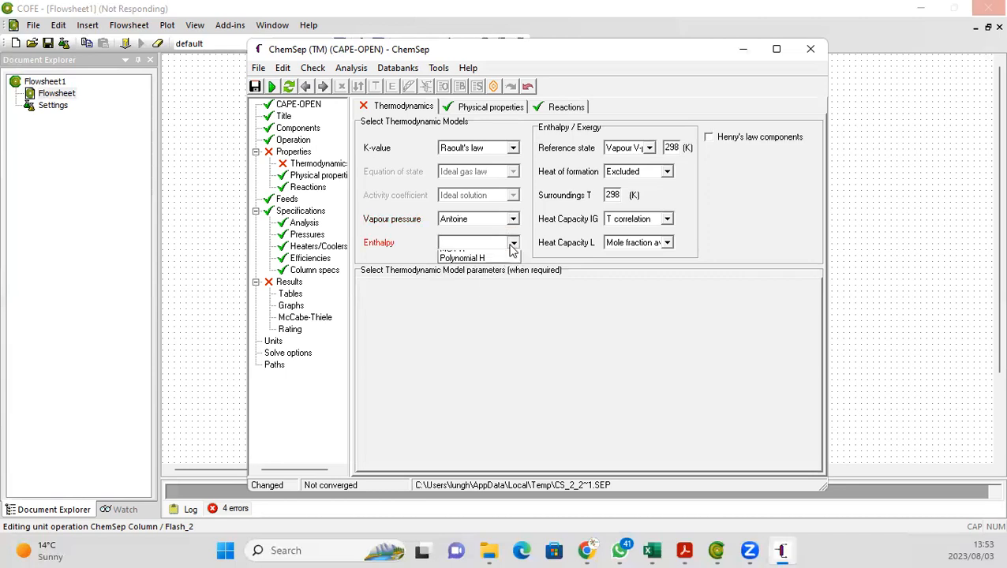
left_click(466, 266)
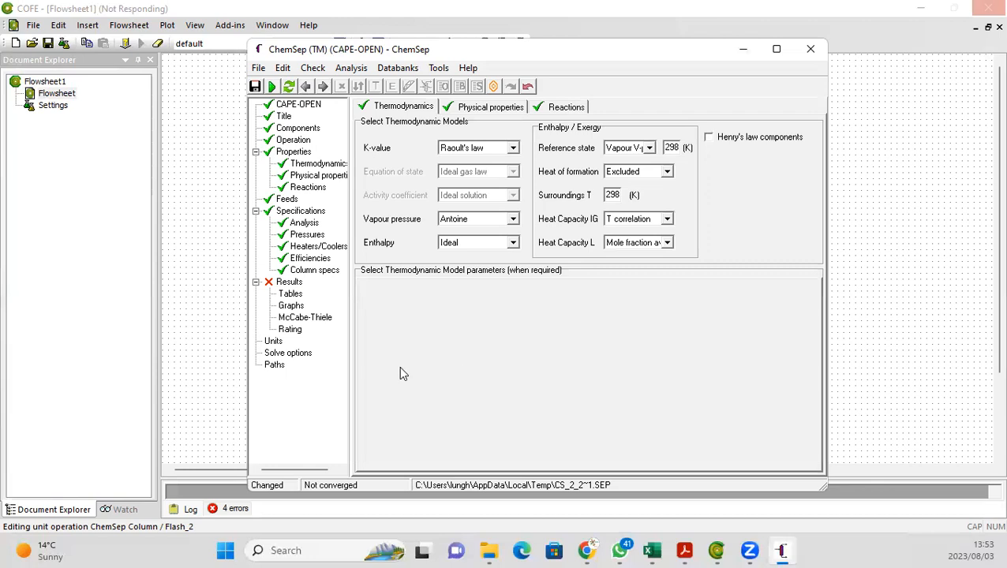
Step: Check the column input, run the CAPE-OPEN simulator, and abort the run
left_click(271, 88)
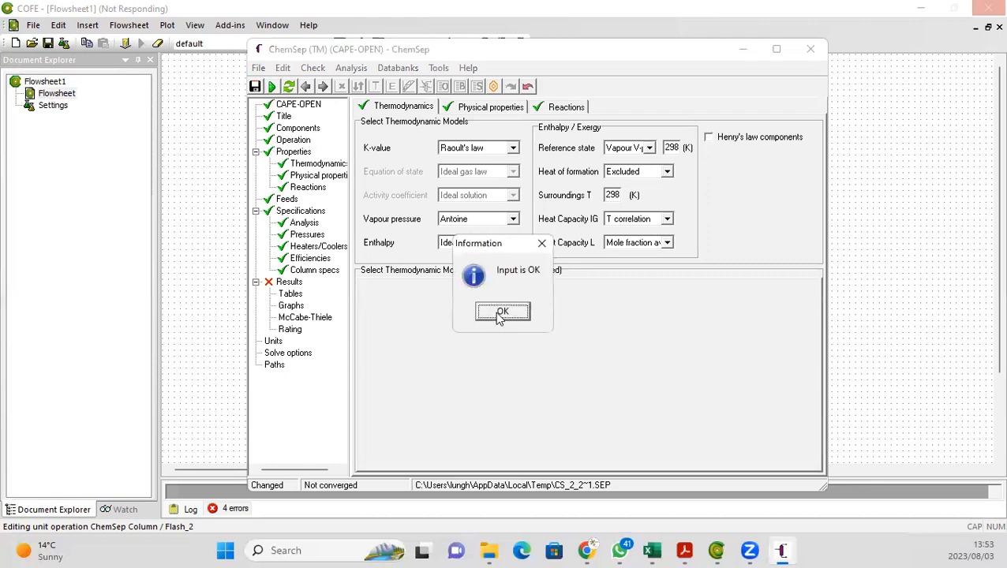
left_click(500, 316)
left_click(443, 311)
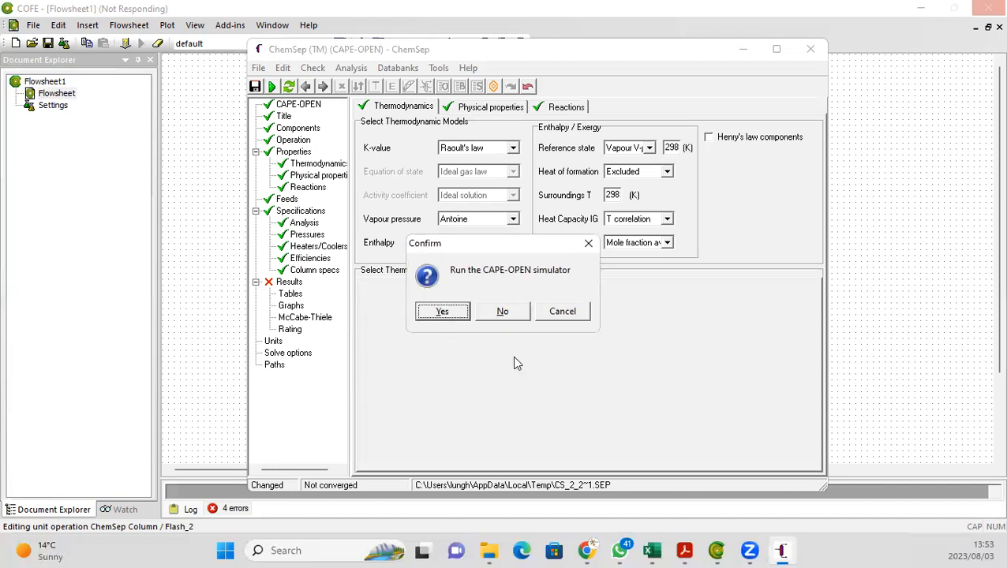
left_click(446, 312)
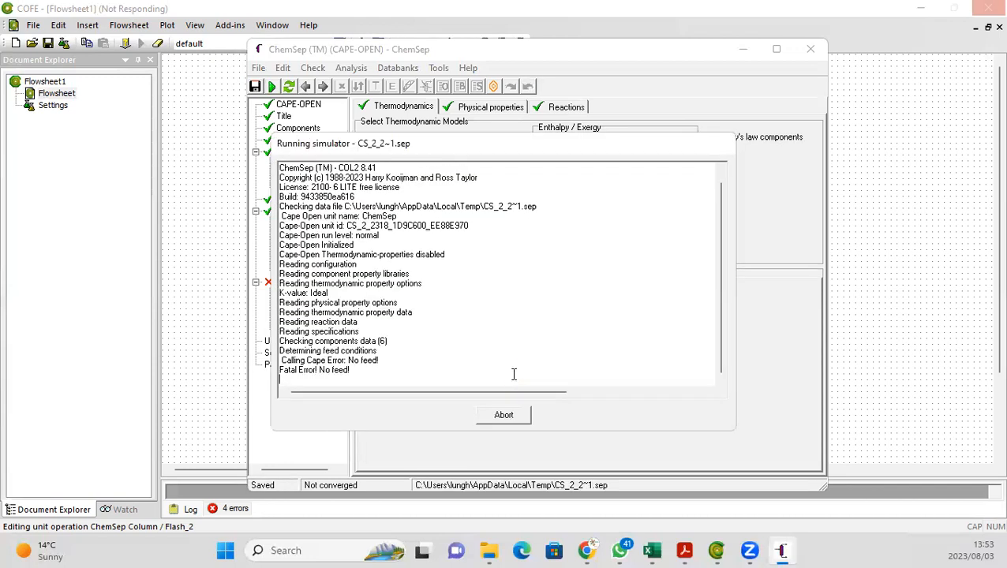
left_click(502, 317)
left_click(504, 415)
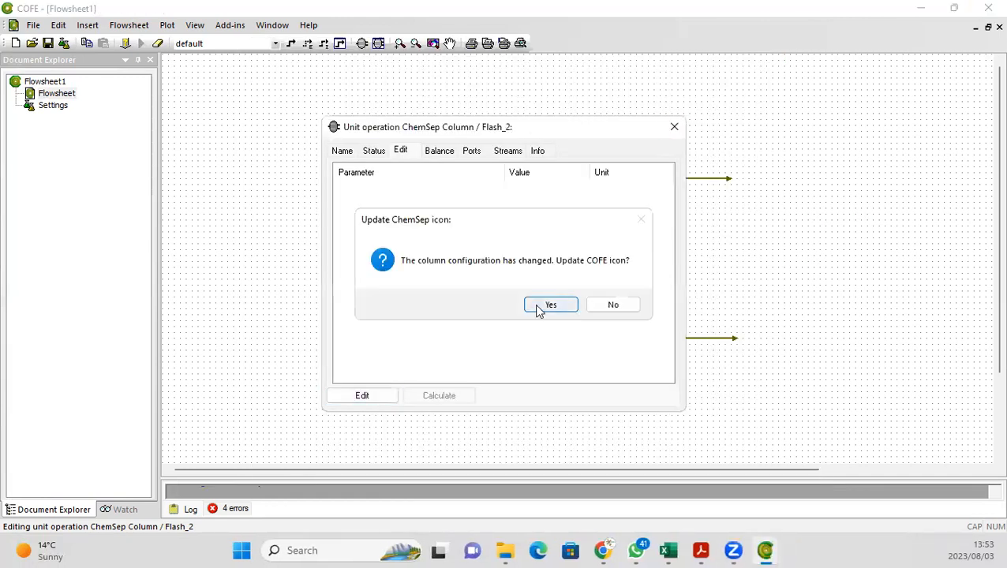
Step: Update the column icon in the flowsheet and close the unit operation dialog
left_click(538, 310)
left_click(674, 127)
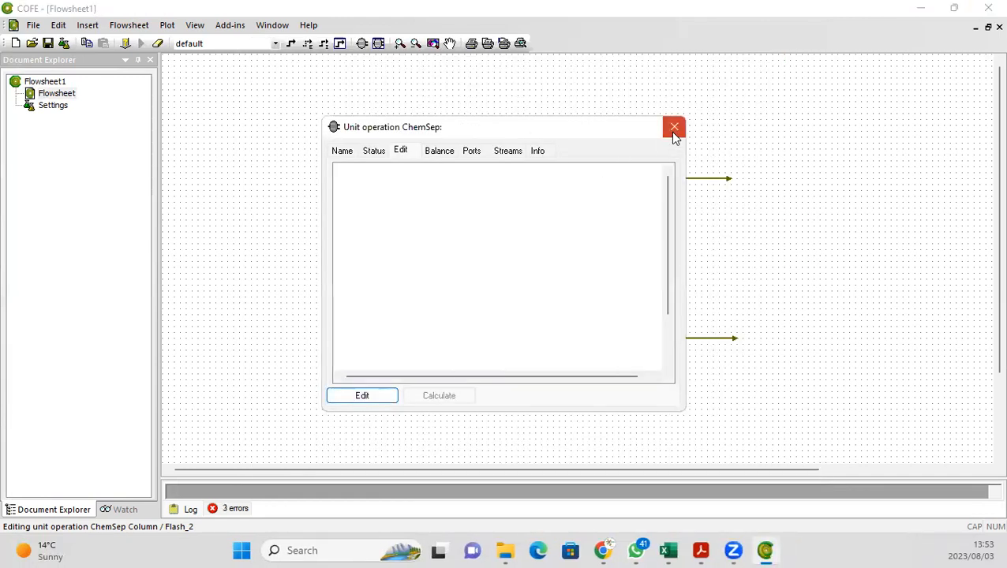
left_click(427, 238)
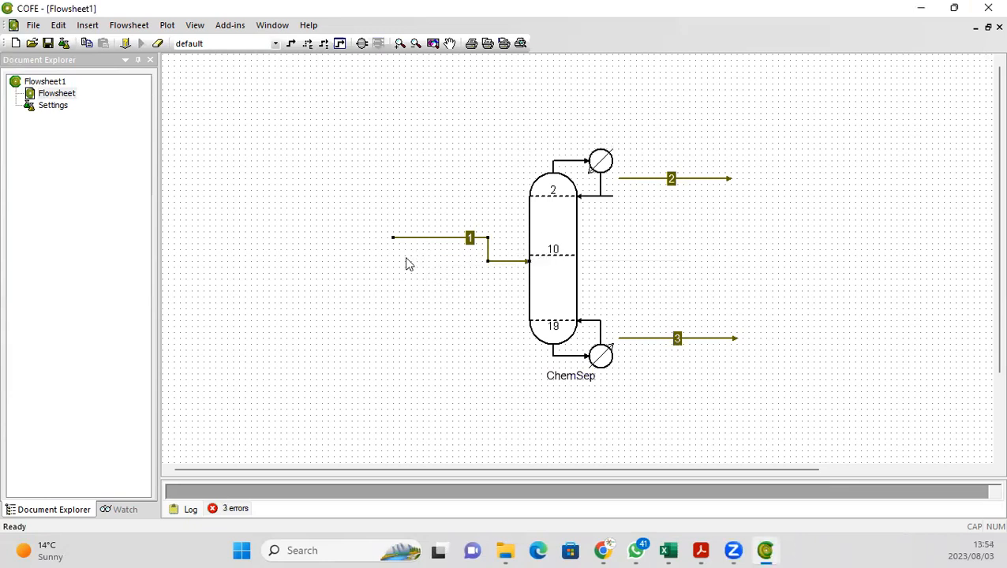
Step: Lower the feed stream's starting point and set the feed stream's pressure to 101325 Pa
left_click_drag(391, 237, 378, 261)
double_click(405, 264)
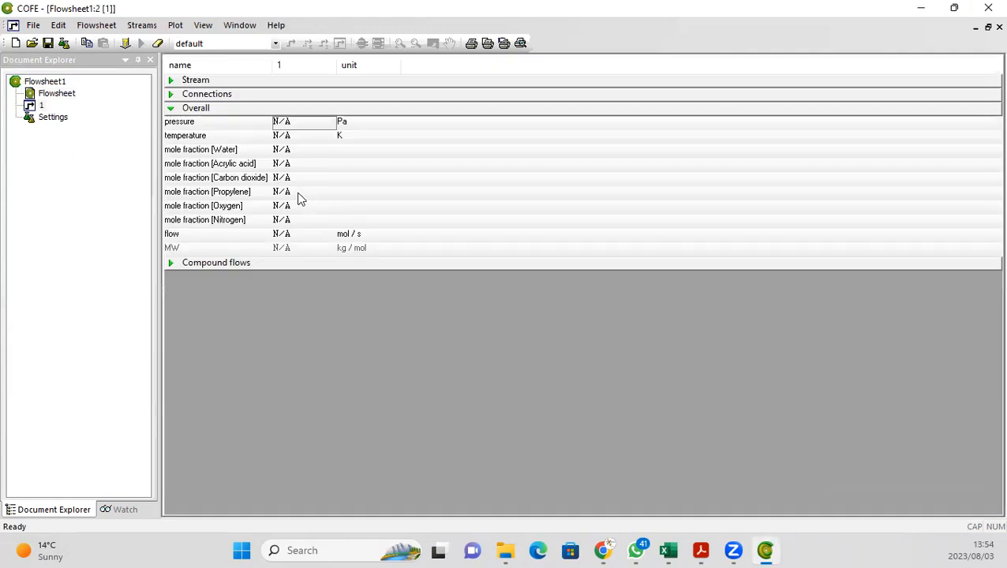
left_click(289, 124)
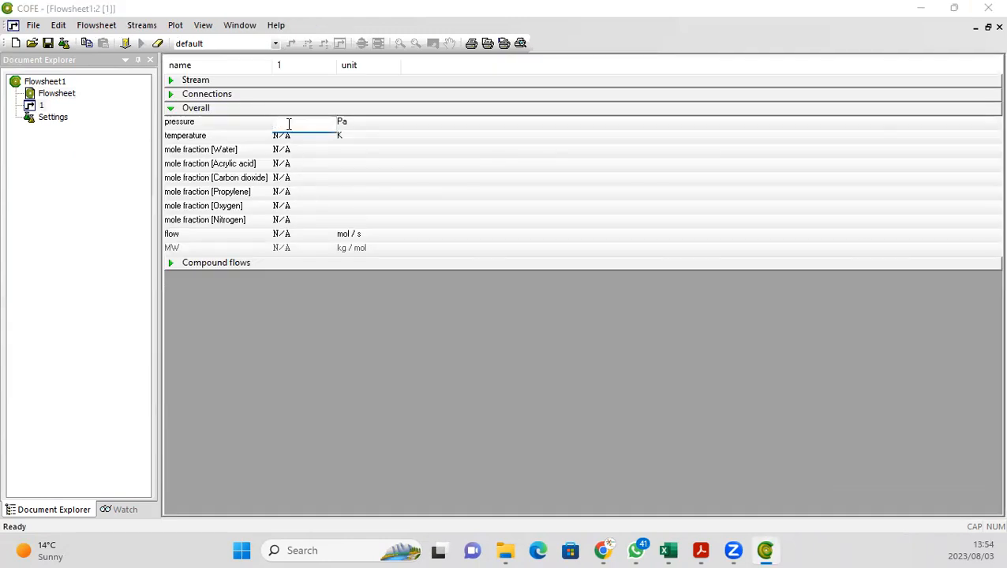
type("101")
type("1325")
key("BackSpace")
key("BackSpace")
key("BackSpace")
key("BackSpace")
type(".325")
key("Return")
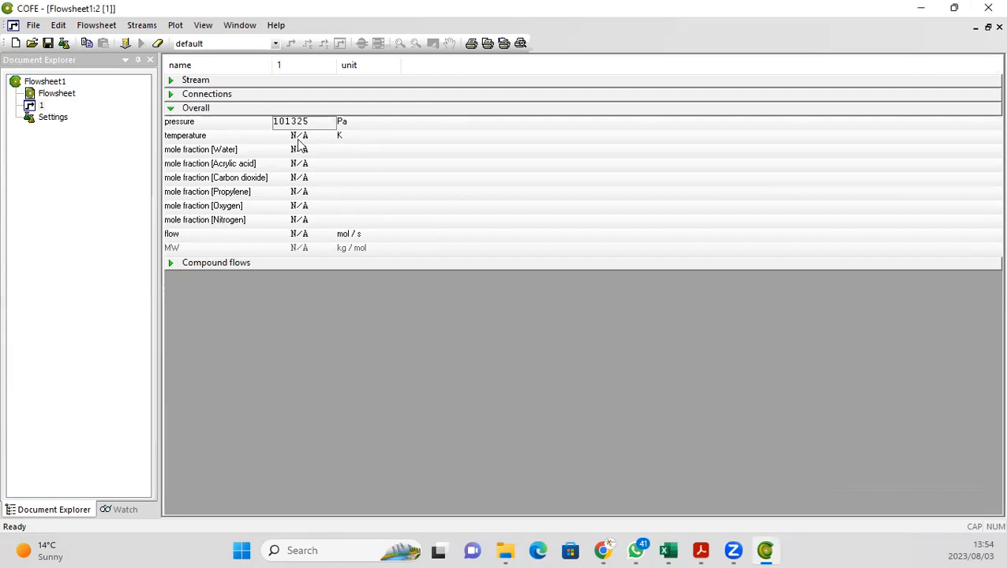
Step: Switch the feed temperature unit to °C and set the temperature to 24.85 °C
left_click(342, 139)
left_click(344, 140)
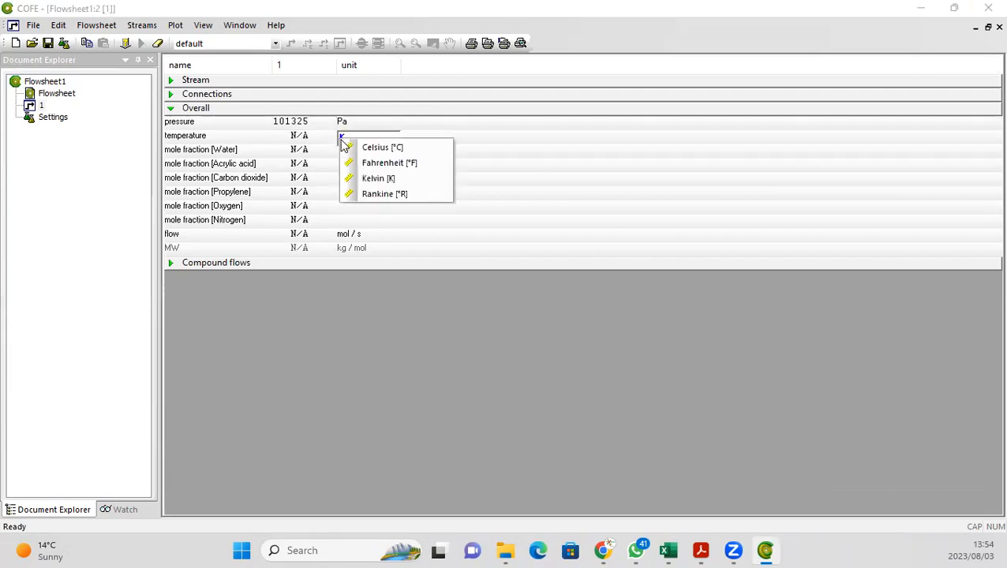
left_click(371, 148)
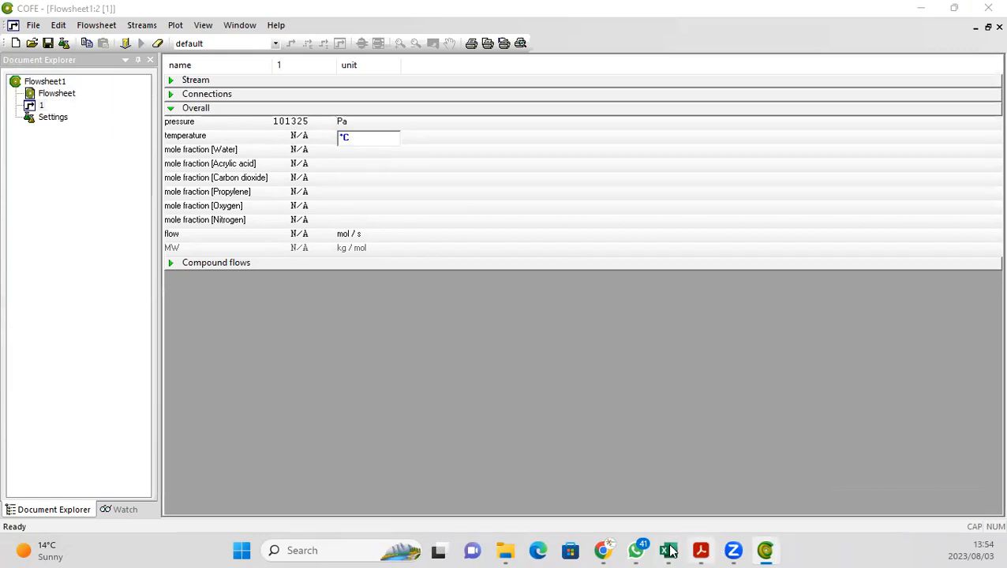
left_click(671, 550)
left_click(674, 551)
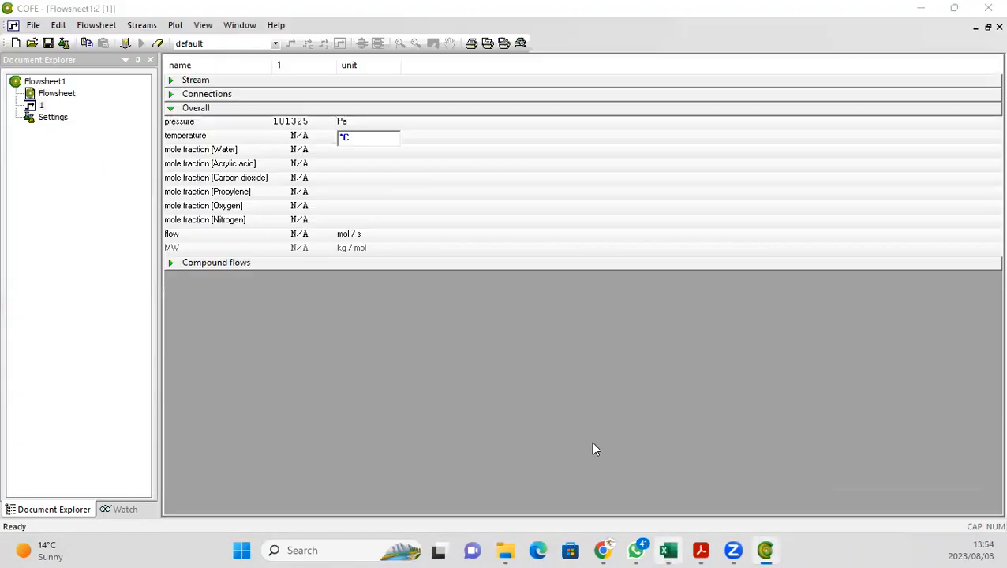
left_click(296, 135)
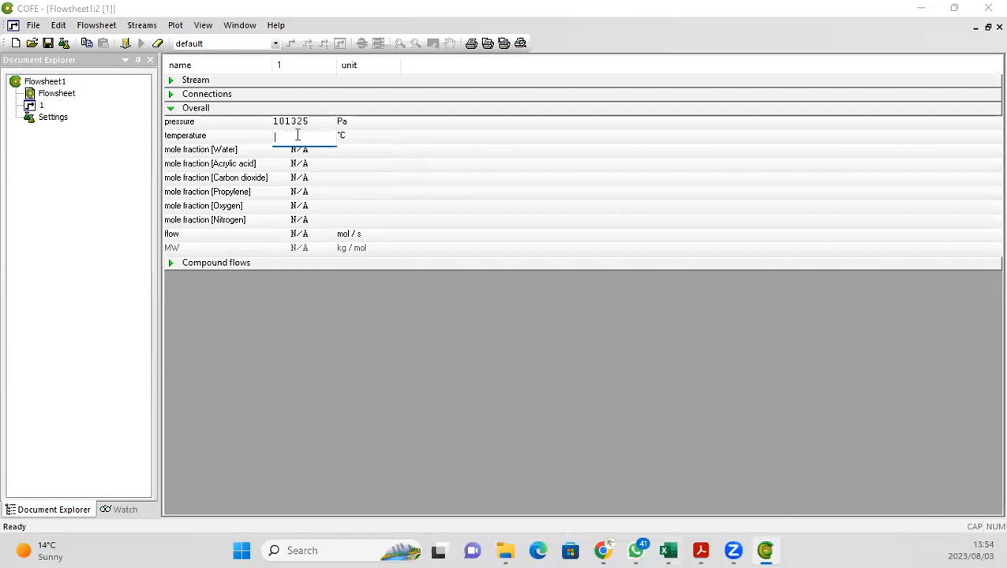
type("24.85")
key("Return")
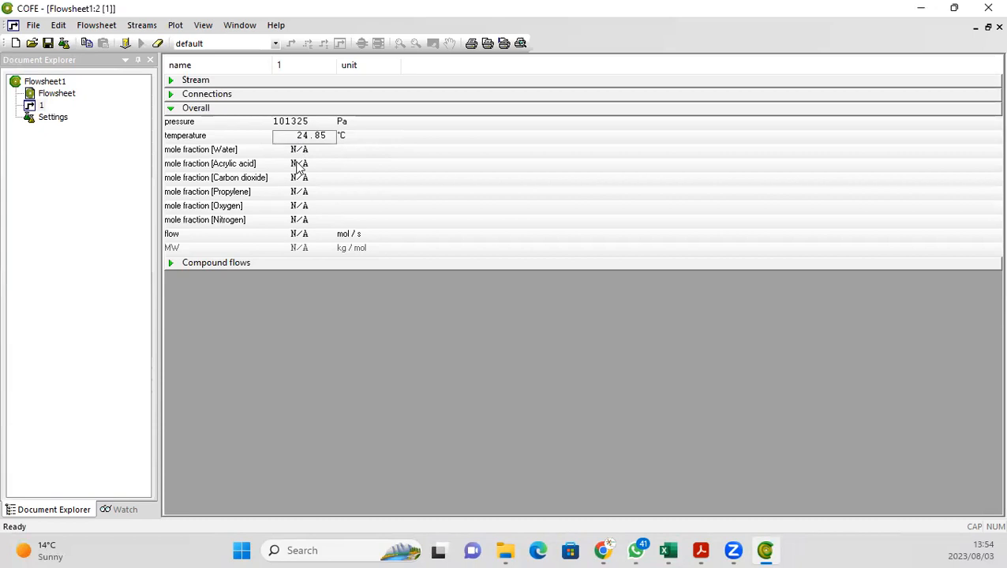
Step: Consult the product stream report in the Excel spreadsheet for the feed composition values
left_click(299, 166)
key("Escape")
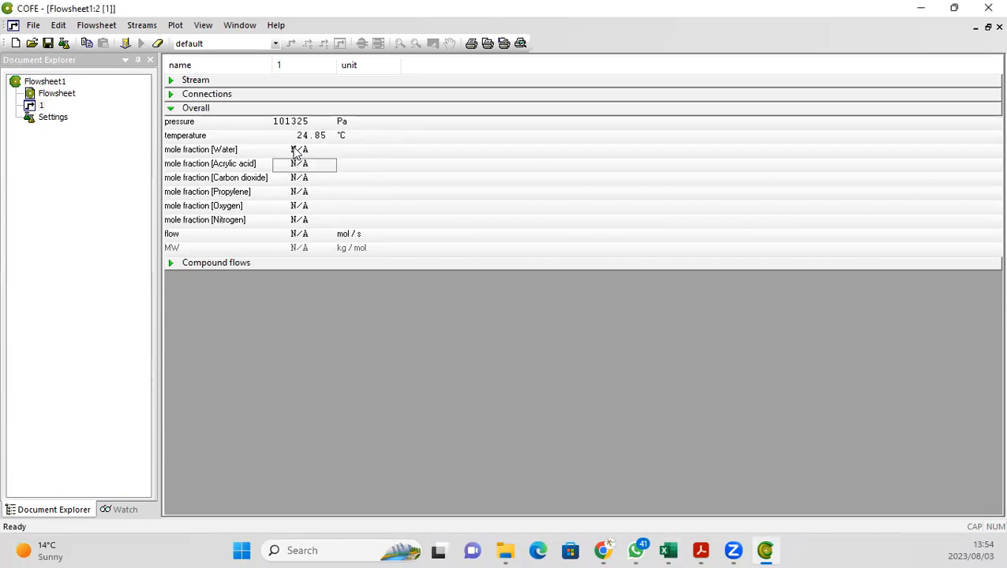
left_click(297, 152)
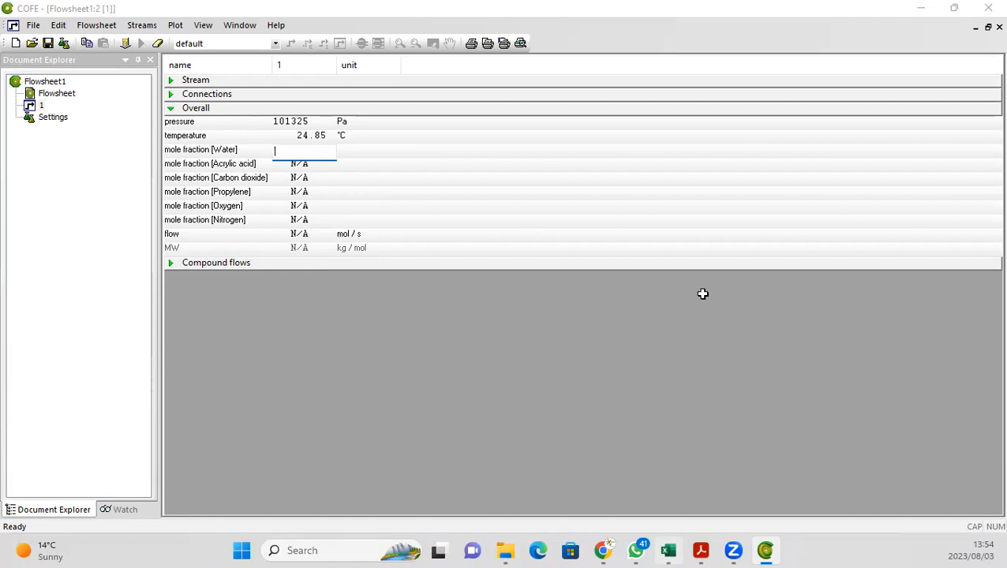
key("alt+Tab")
left_click(205, 17)
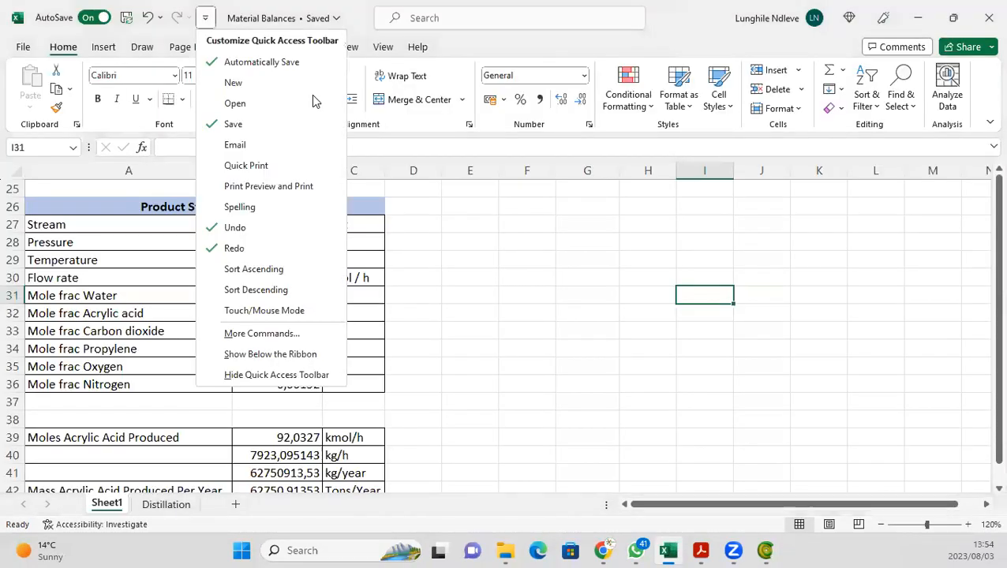
left_click(673, 27)
double_click(674, 27)
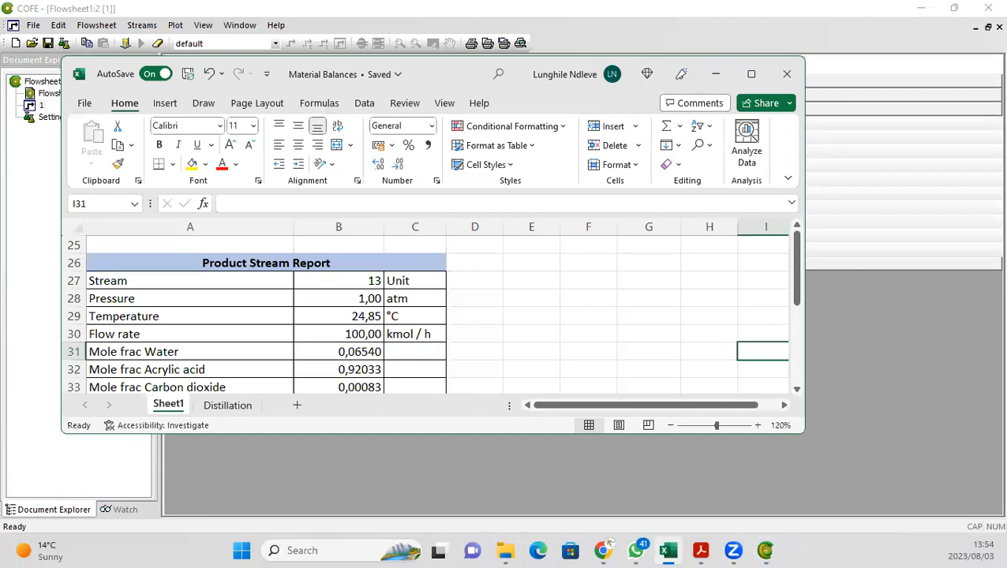
key("alt+Tab")
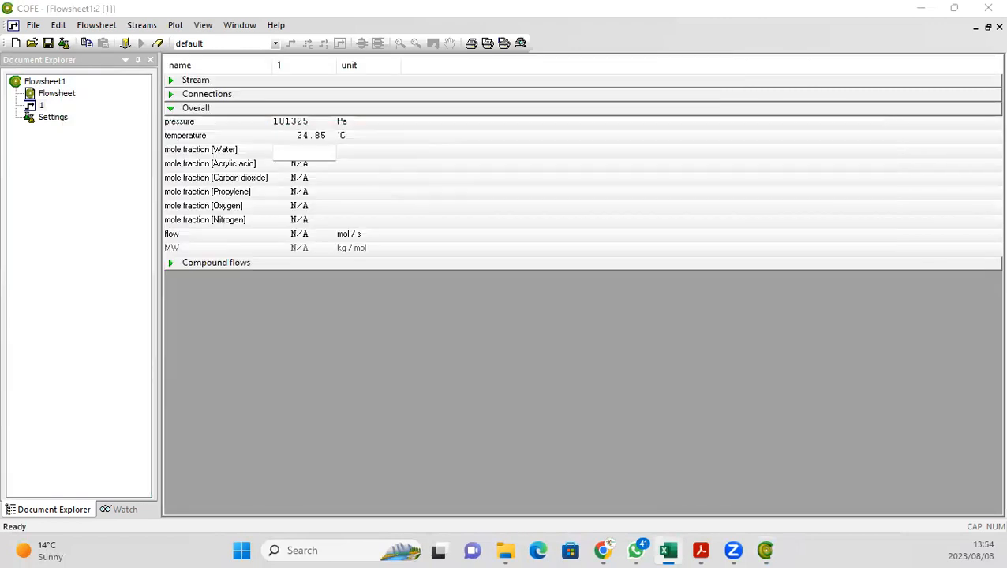
Step: Set the feed's water mole fraction to 0.0654
left_click(297, 151)
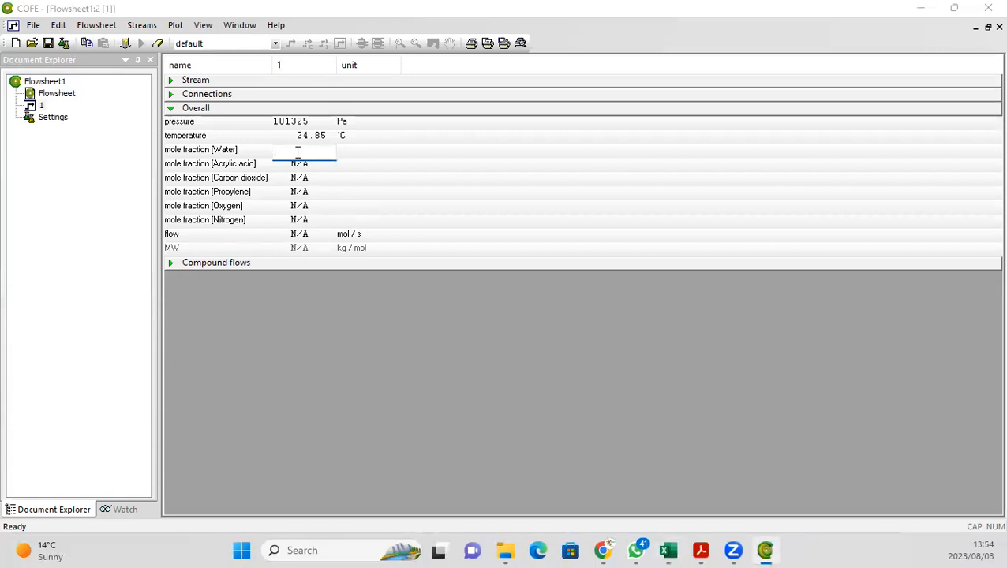
type("0,06540")
key("Return")
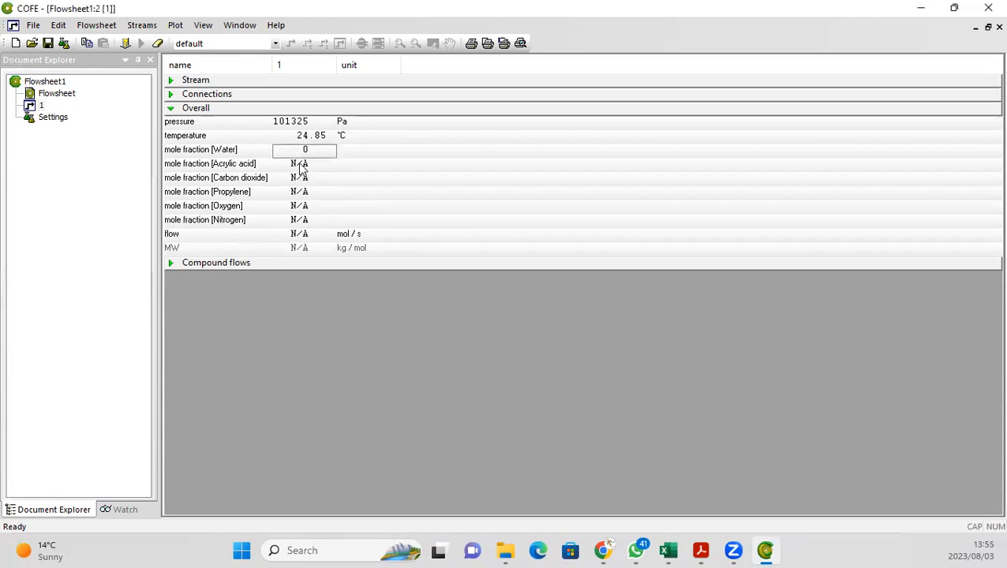
left_click(300, 164)
left_click(300, 151)
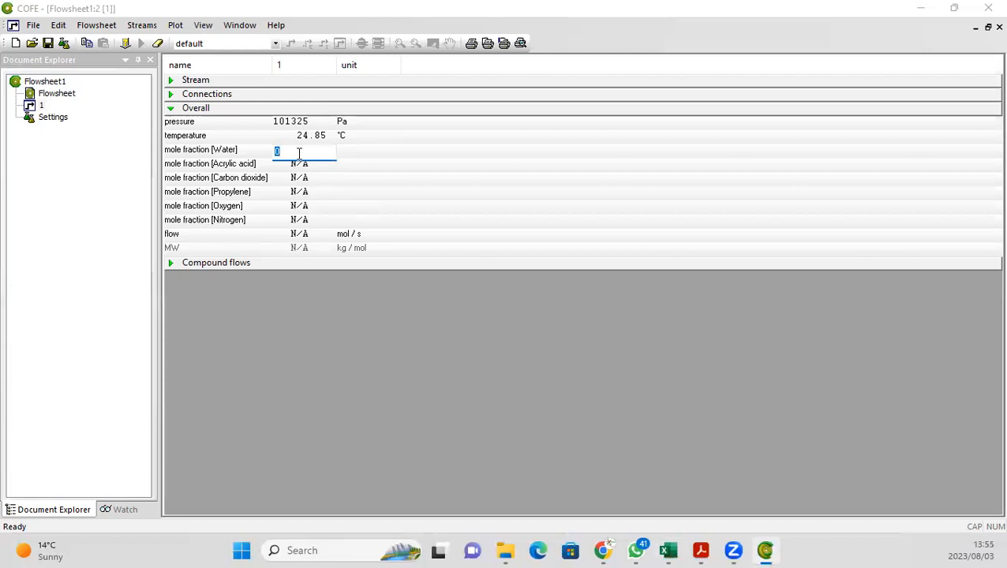
type("0.0654")
key("Return")
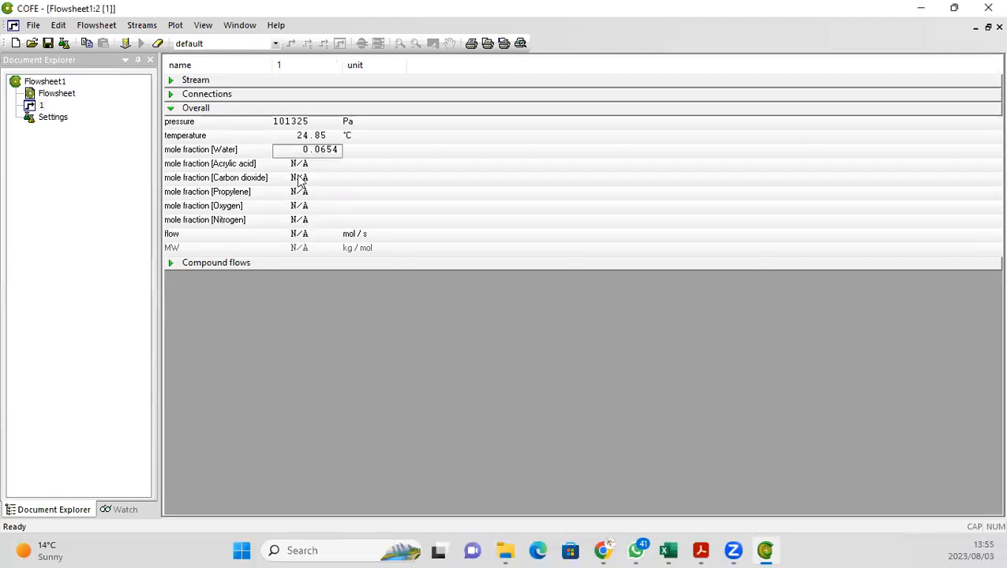
Step: Set the feed's acrylic acid mole fraction to 0.92033
left_click(297, 166)
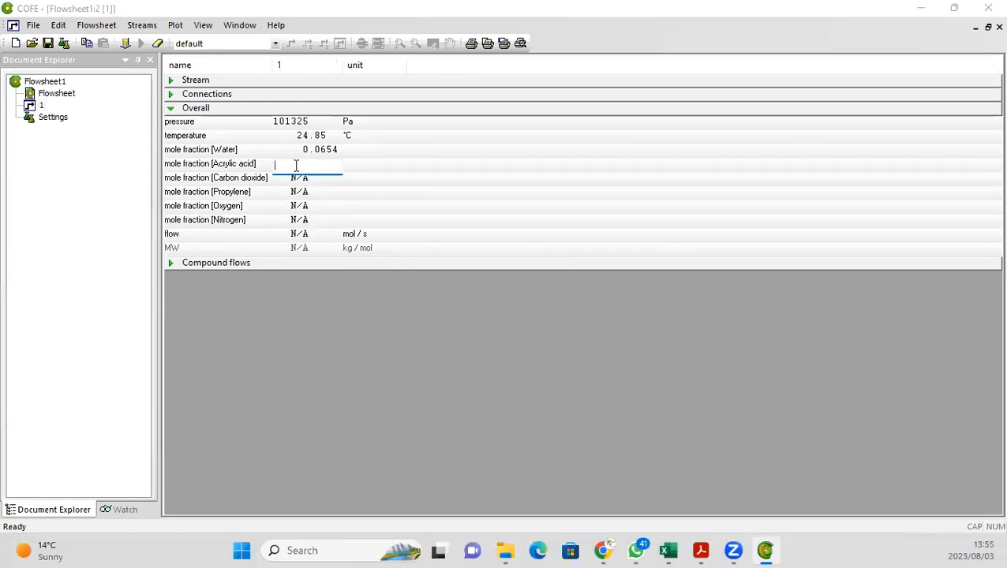
type("0")
type(".9")
type("2")
type("828")
key("Return")
left_click(308, 168)
type("0.92033")
Step: Set the carbon dioxide mole fraction to 0.00083 and the propylene mole fraction to 0.01119
left_click(311, 179)
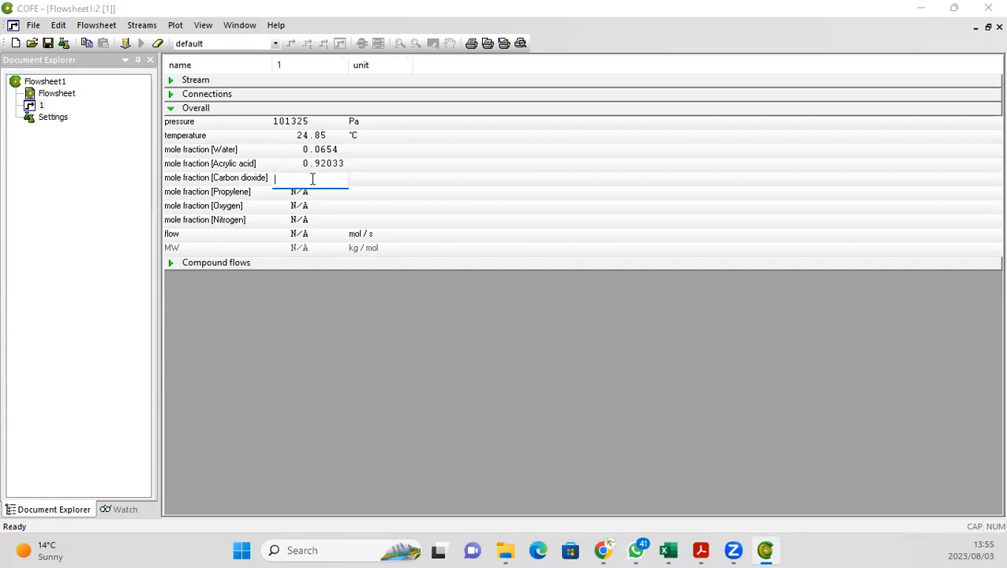
type("0.00083")
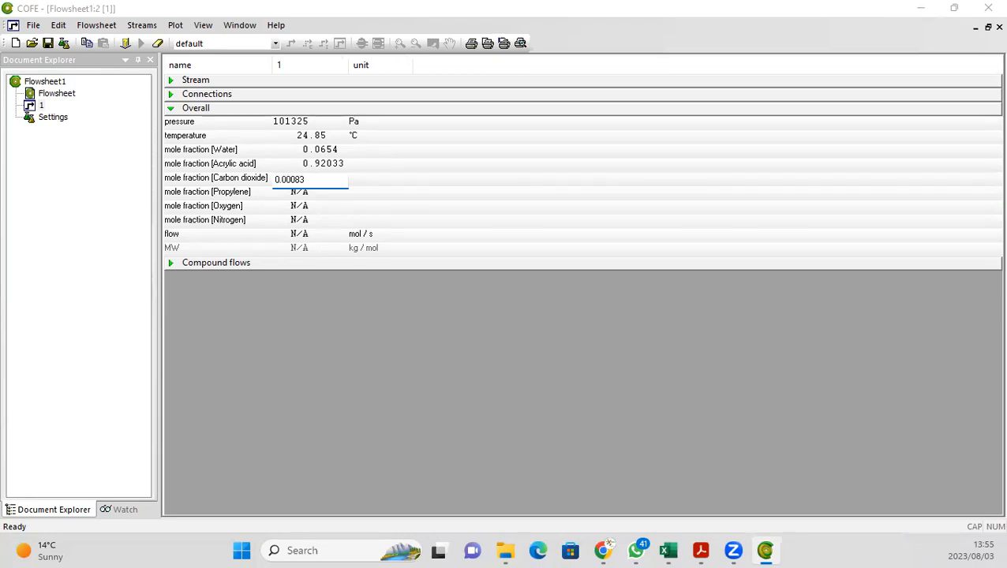
key("Return")
left_click(312, 192)
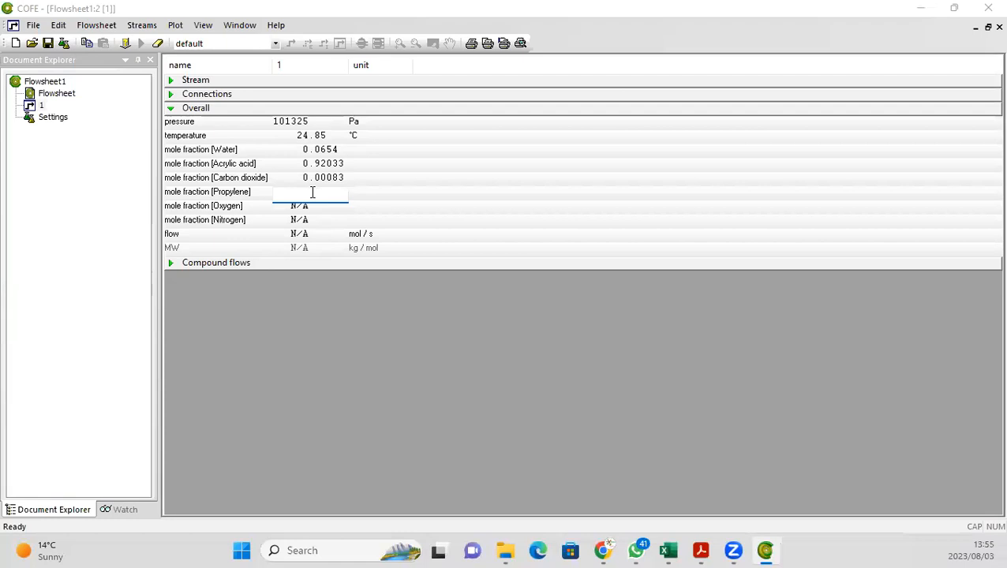
type("0.01119")
key("Return")
Step: Set the oxygen mole fraction to 0.00073 and the nitrogen mole fraction to 0.00152
left_click(305, 207)
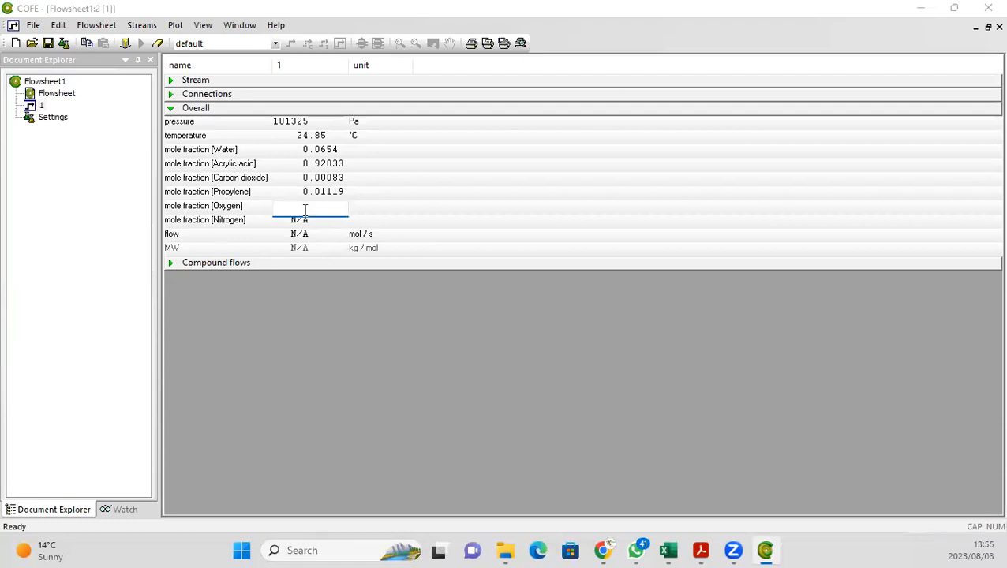
type("90")
key("Return")
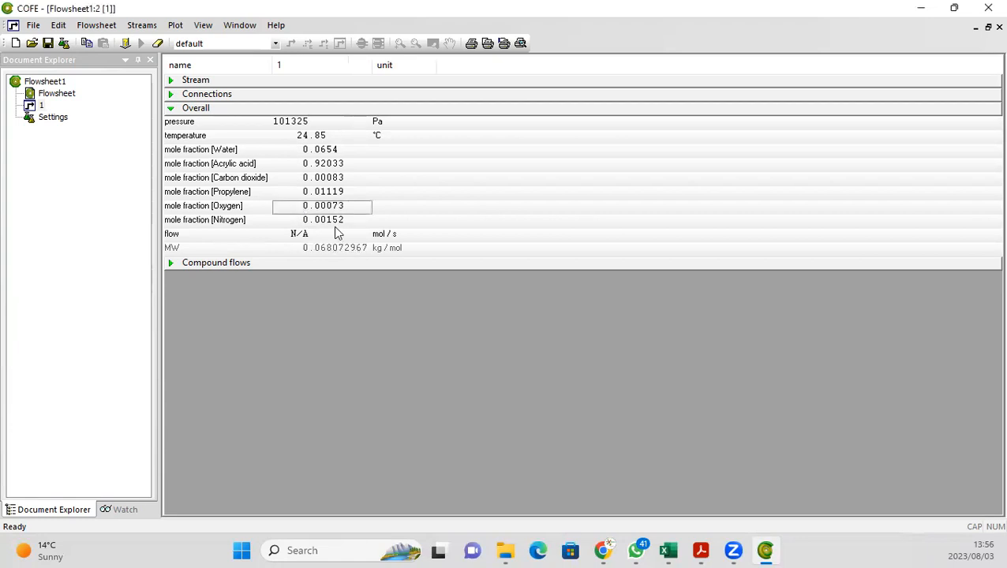
Step: Switch the feed flow unit to kmol/h and set the flow to 100 kmol/h
left_click(378, 235)
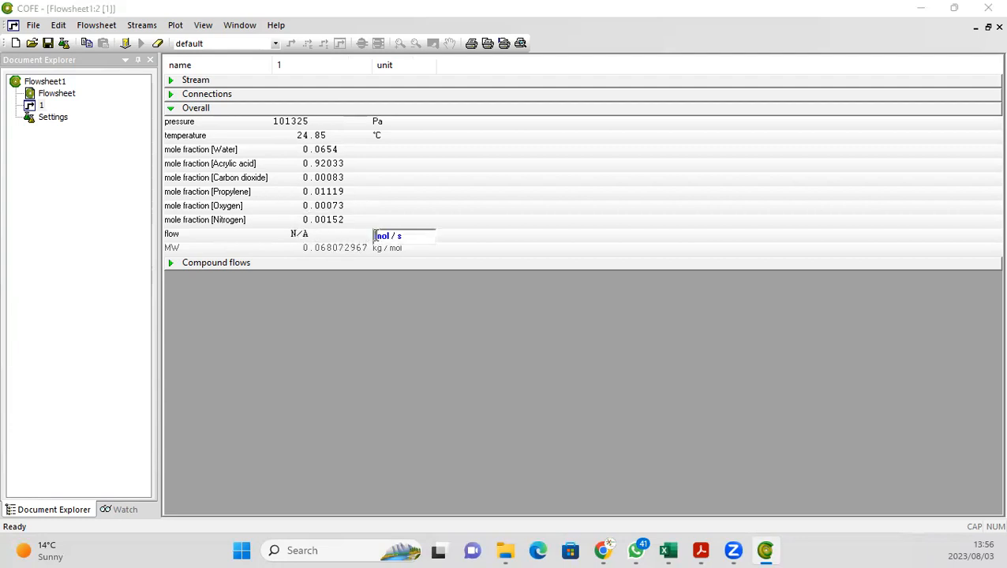
left_click(380, 237)
left_click(406, 277)
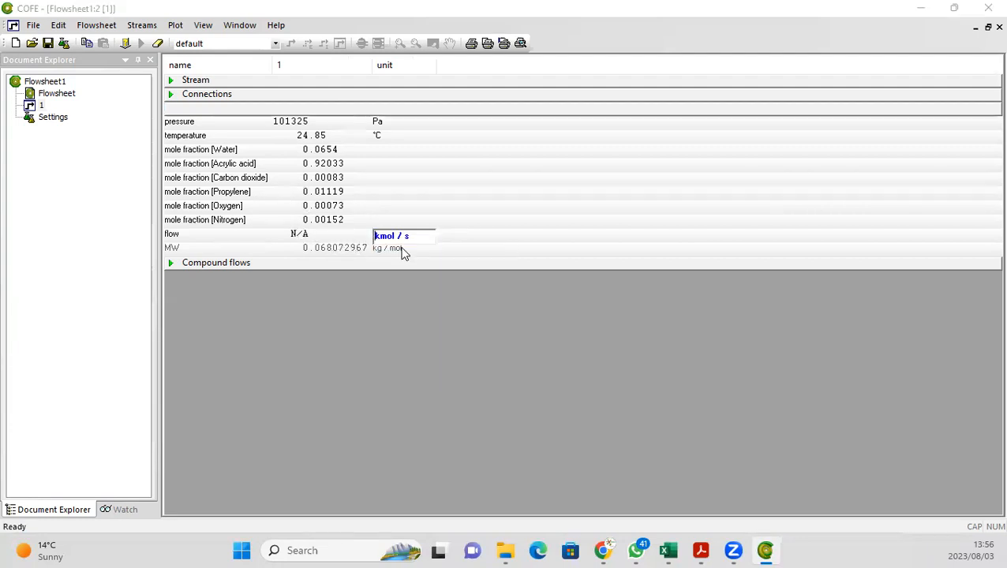
left_click(408, 236)
left_click(432, 261)
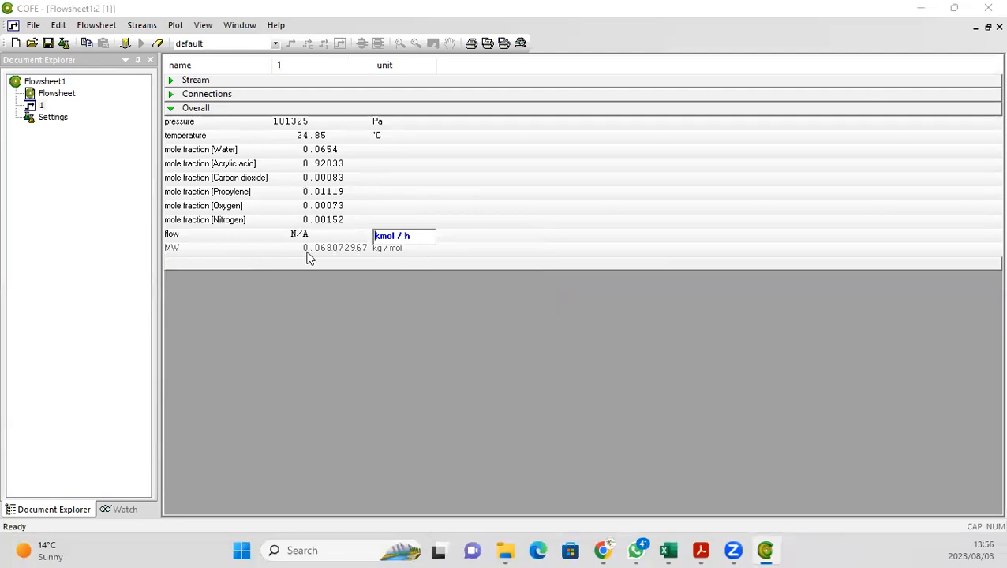
left_click(307, 234)
left_click(306, 235)
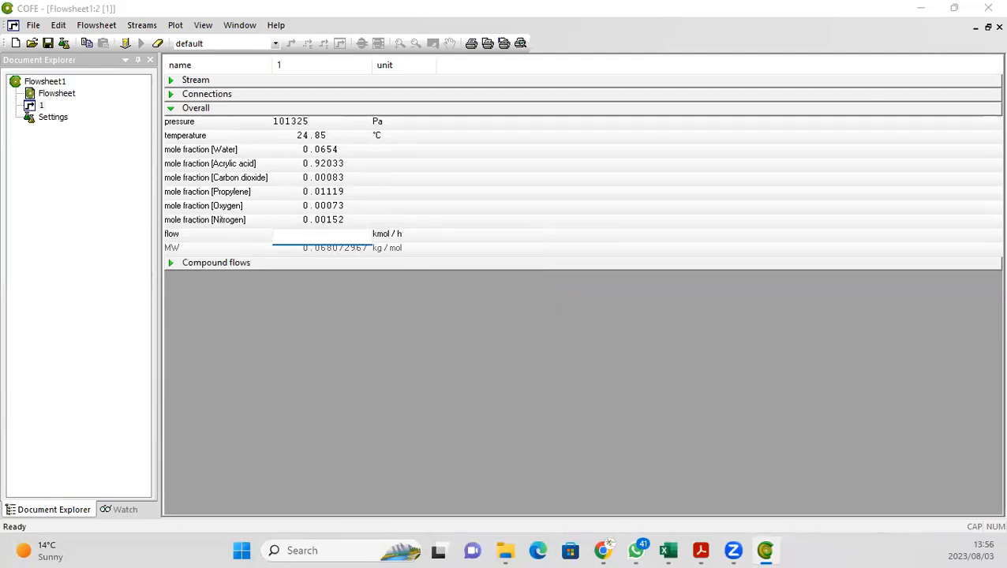
type("100")
key("Return")
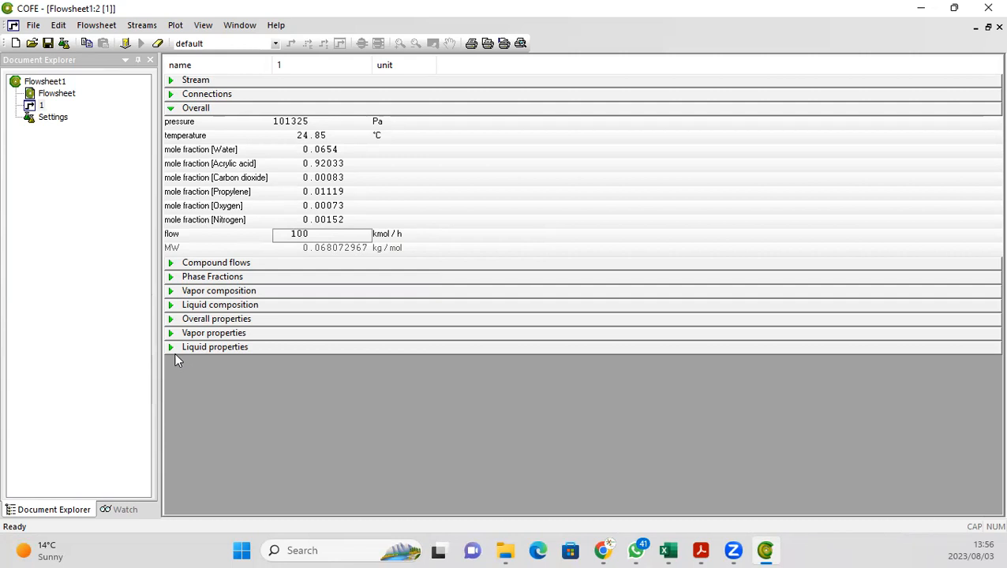
Step: Expand and review the feed stream's phase fractions, overall properties and vapor properties
left_click(171, 278)
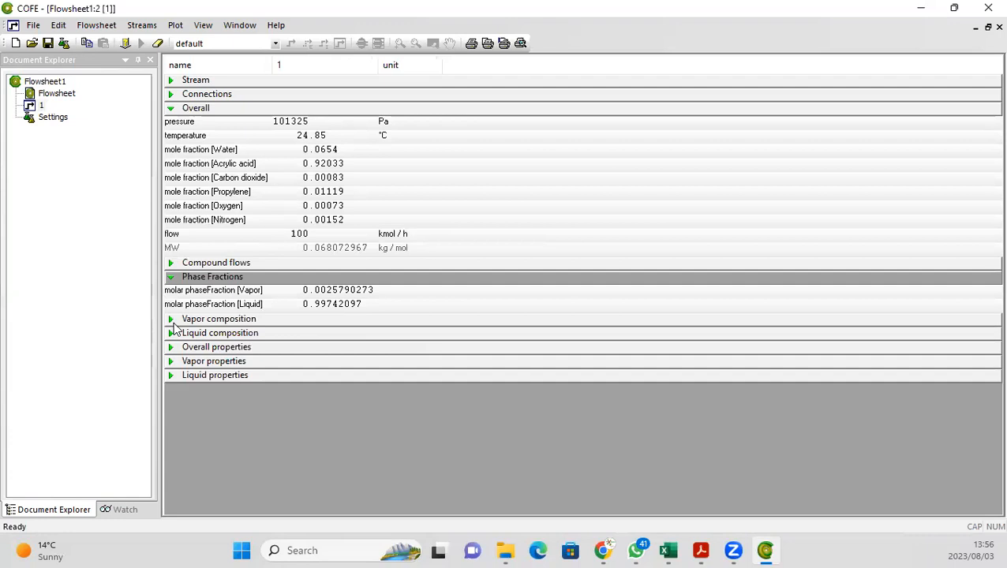
left_click(170, 347)
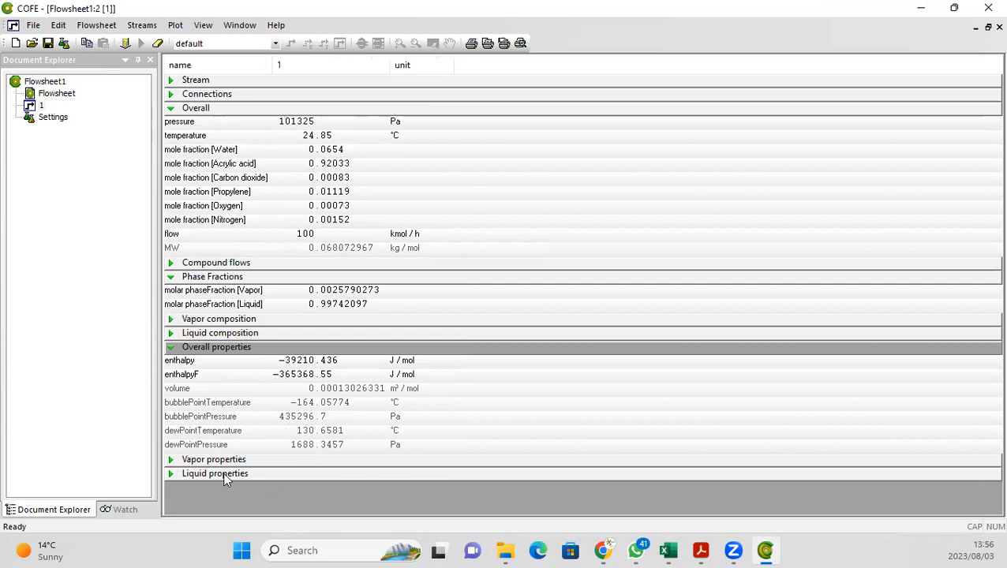
left_click(171, 463)
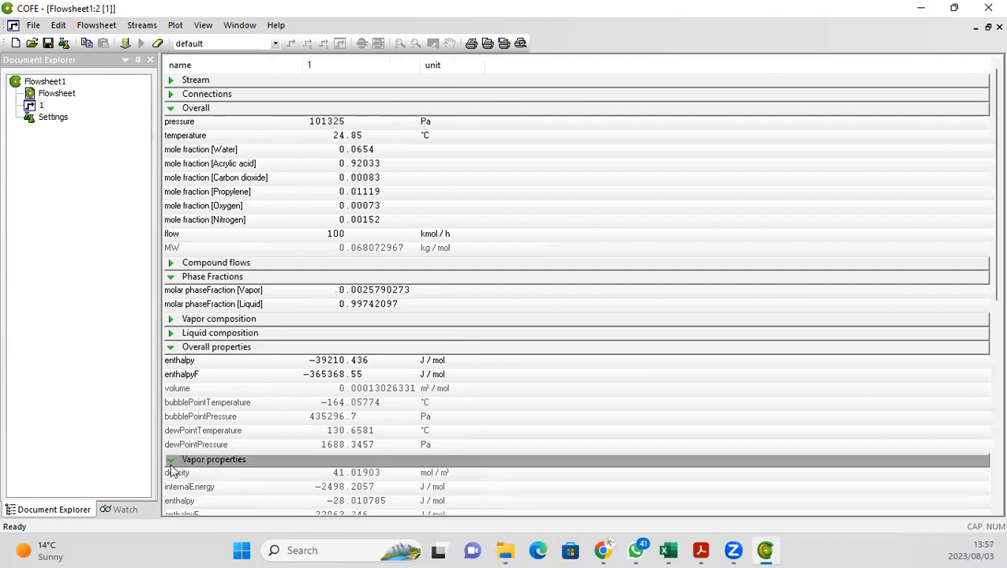
scroll(204, 479, "down", 5)
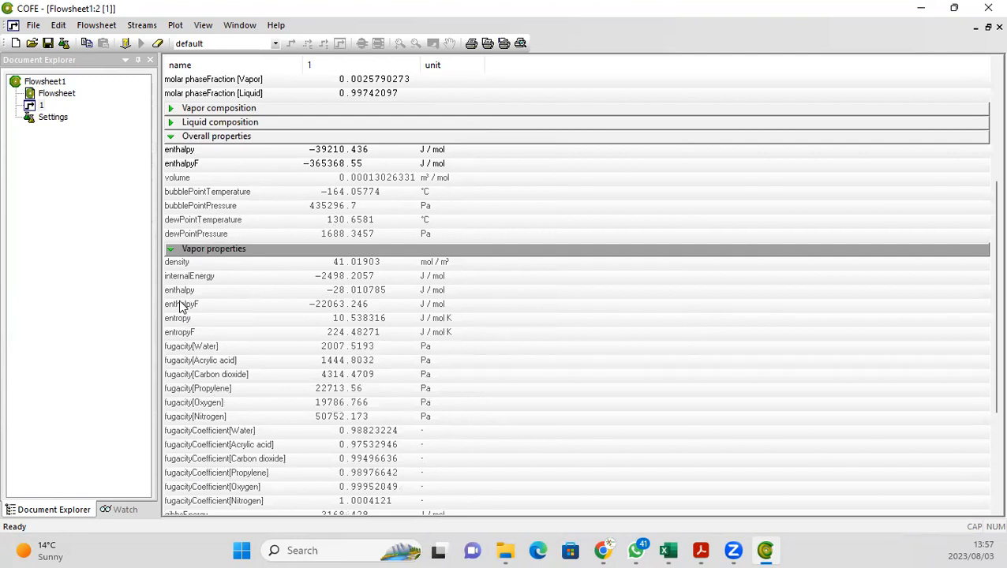
scroll(241, 457, "down", 2)
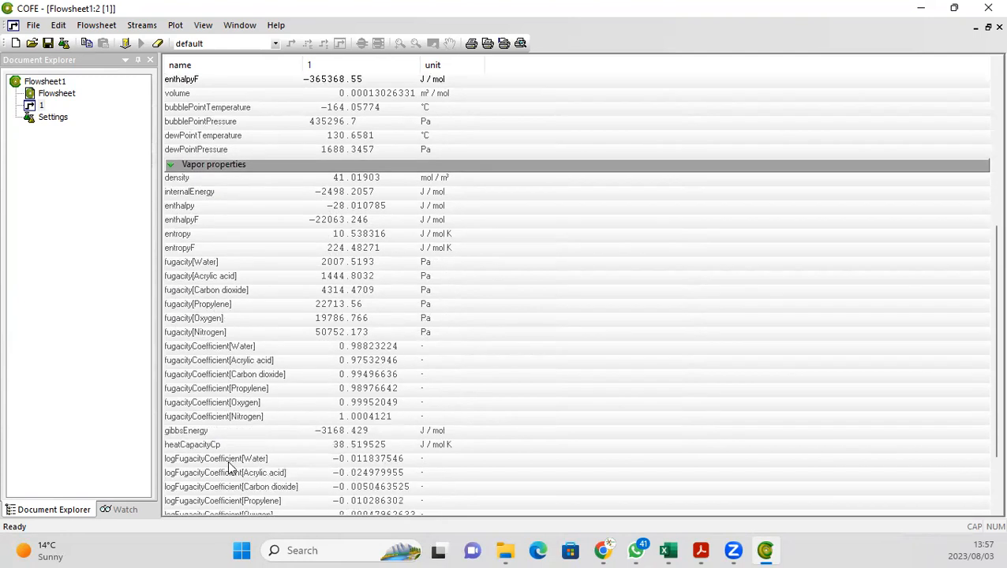
scroll(227, 472, "down", 1)
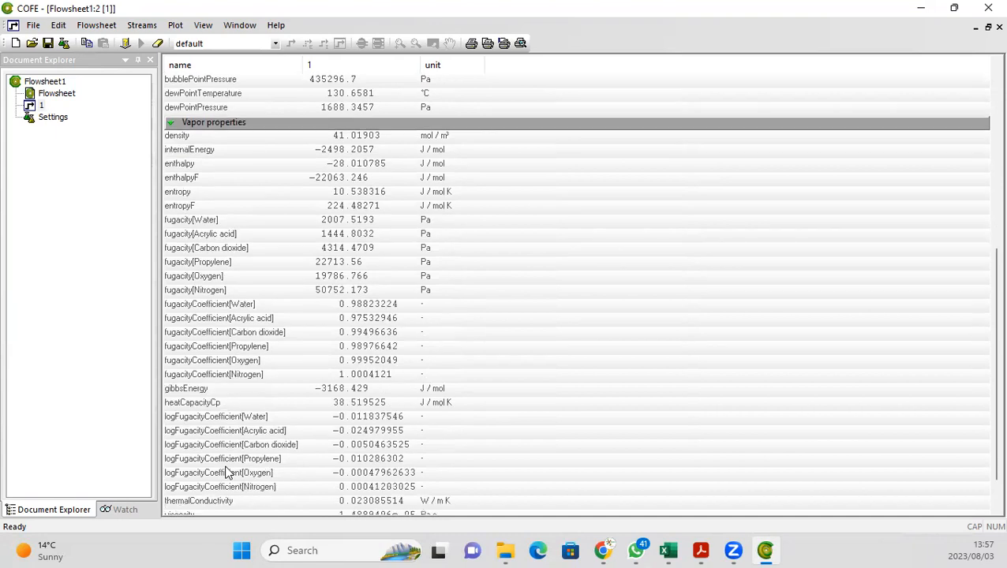
scroll(225, 473, "down", 1)
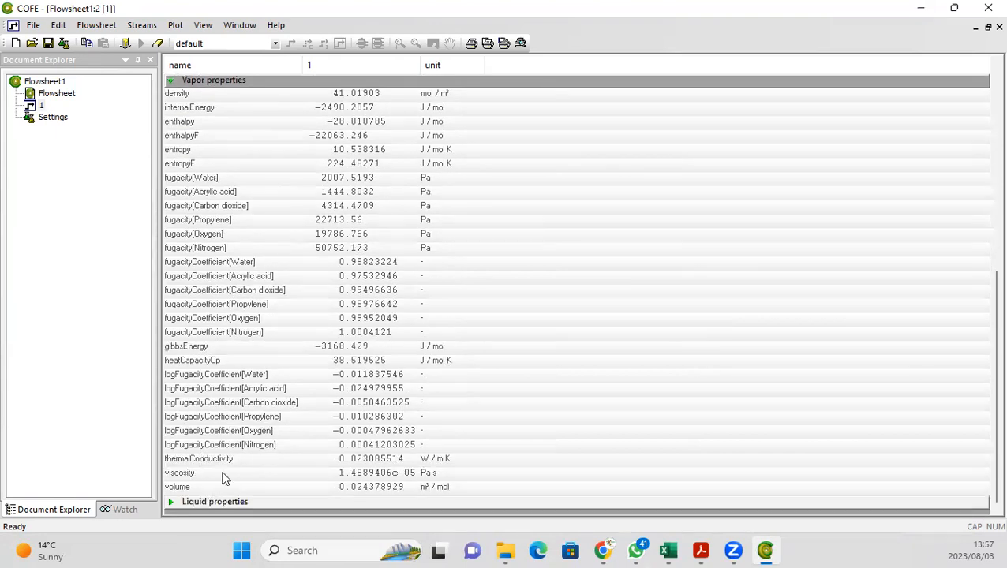
scroll(265, 497, "up", 9)
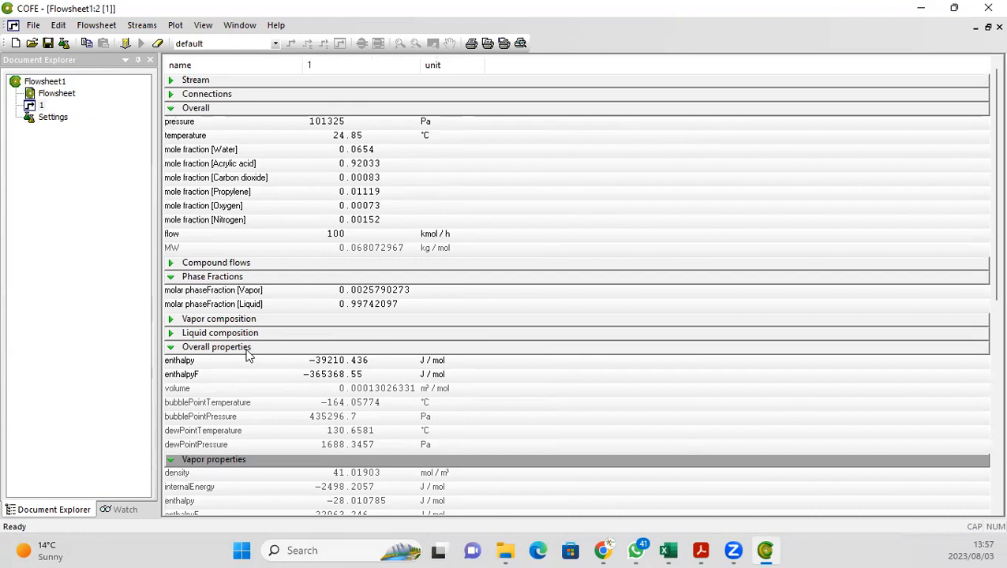
Step: In the flowsheet, move the start points of product streams 2 and 3 onto the column's top and bottom outlets
double_click(57, 93)
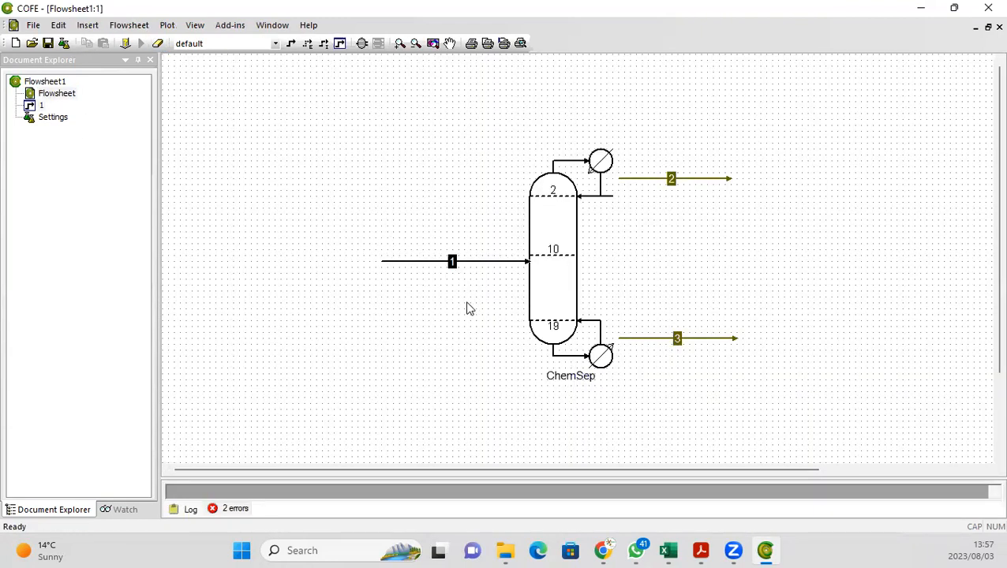
left_click(666, 180)
left_click_drag(618, 182, 614, 197)
left_click_drag(617, 179, 614, 196)
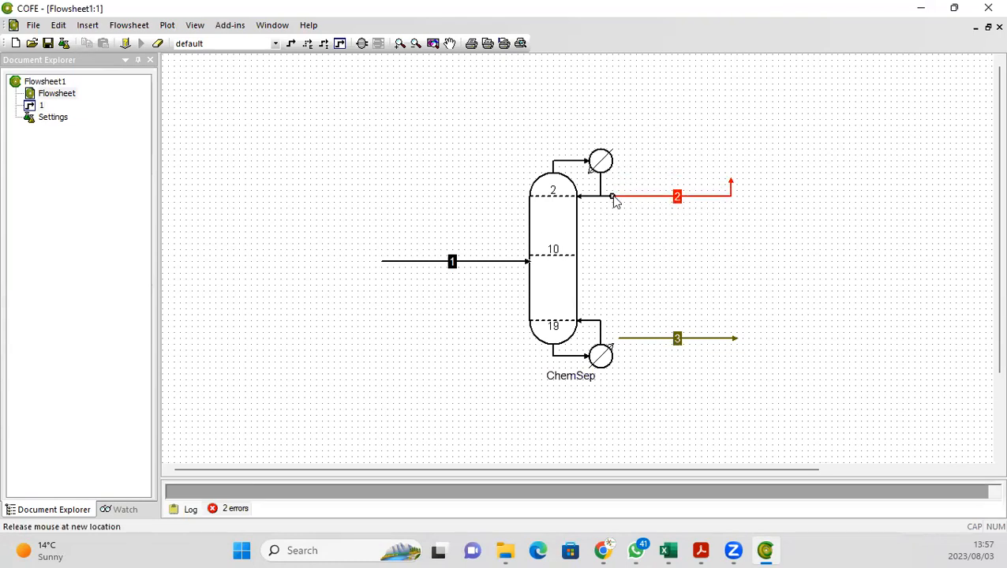
left_click(563, 226)
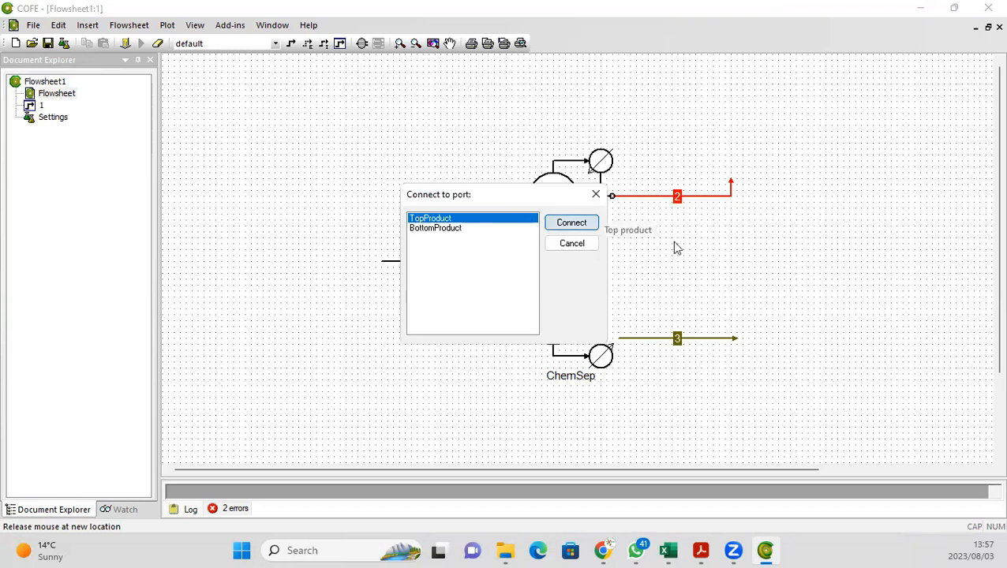
left_click_drag(617, 338, 609, 357)
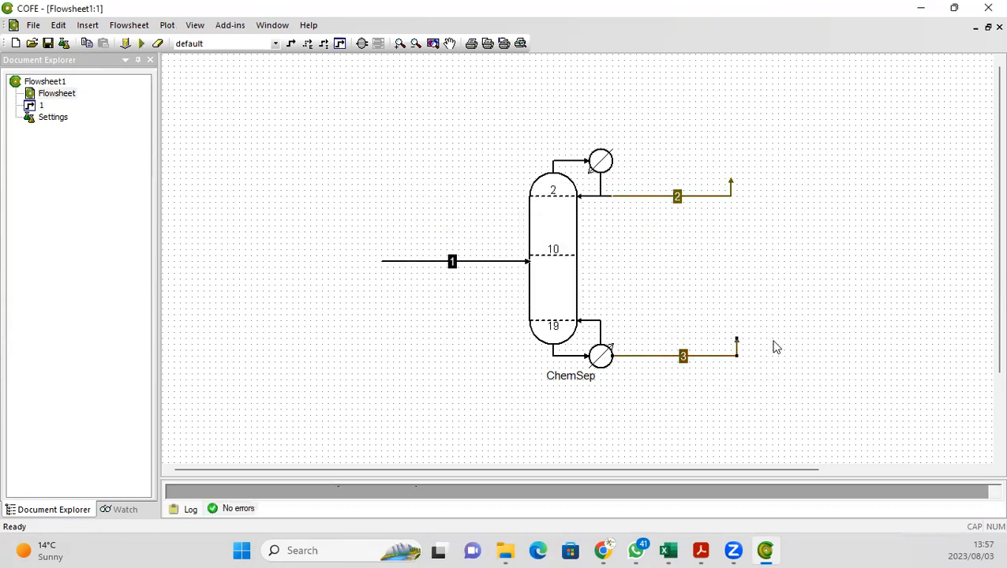
Step: Solve the flowsheet and open the top product stream 2's results
left_click(142, 45)
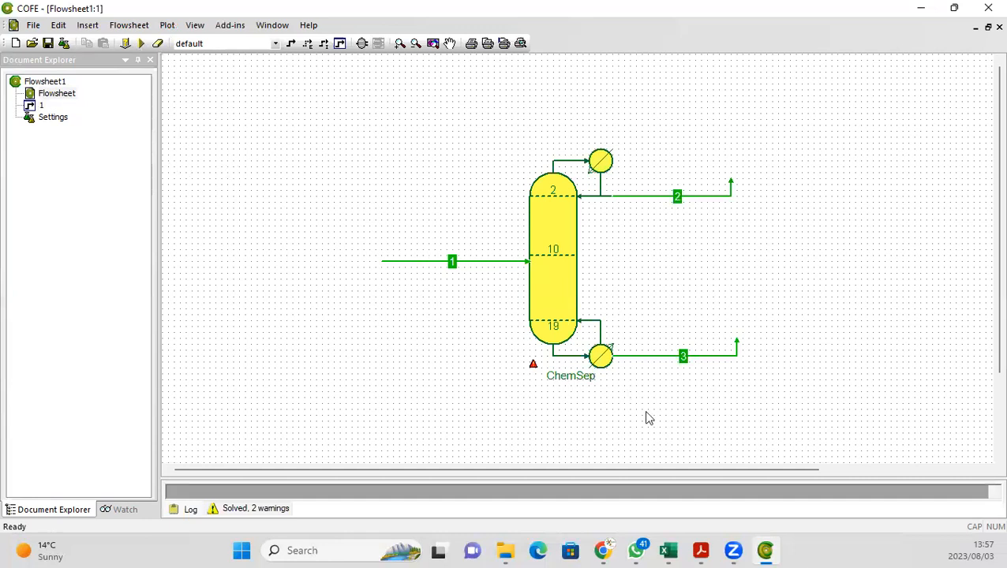
mouse_move(535, 371)
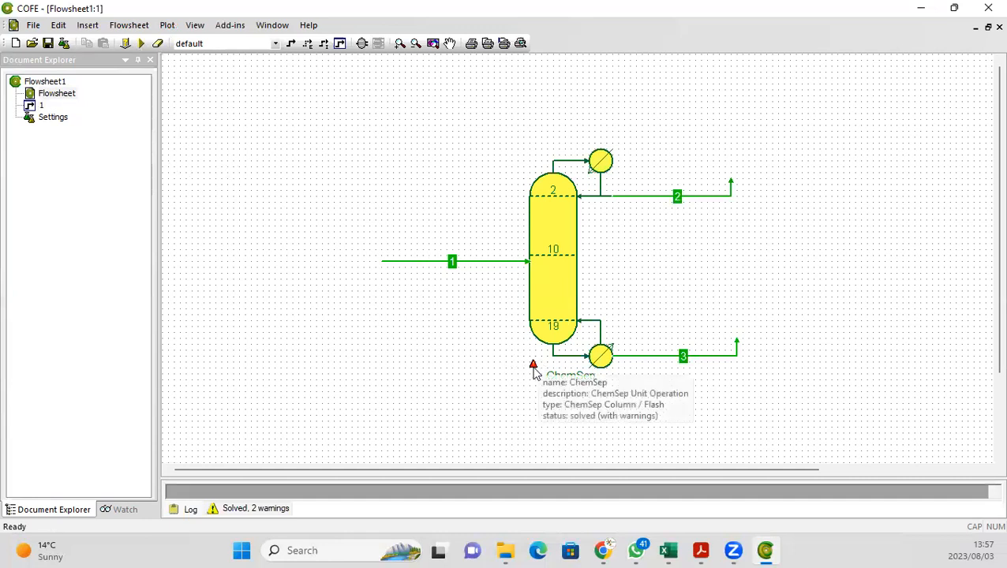
double_click(641, 198)
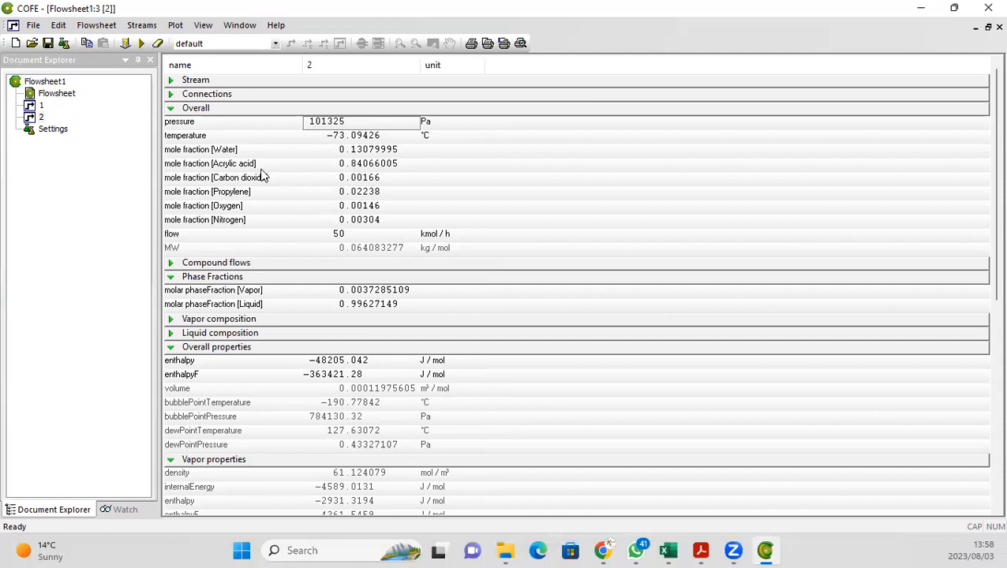
Step: Open the bottom product stream 3's results and return to the flowsheet
double_click(71, 95)
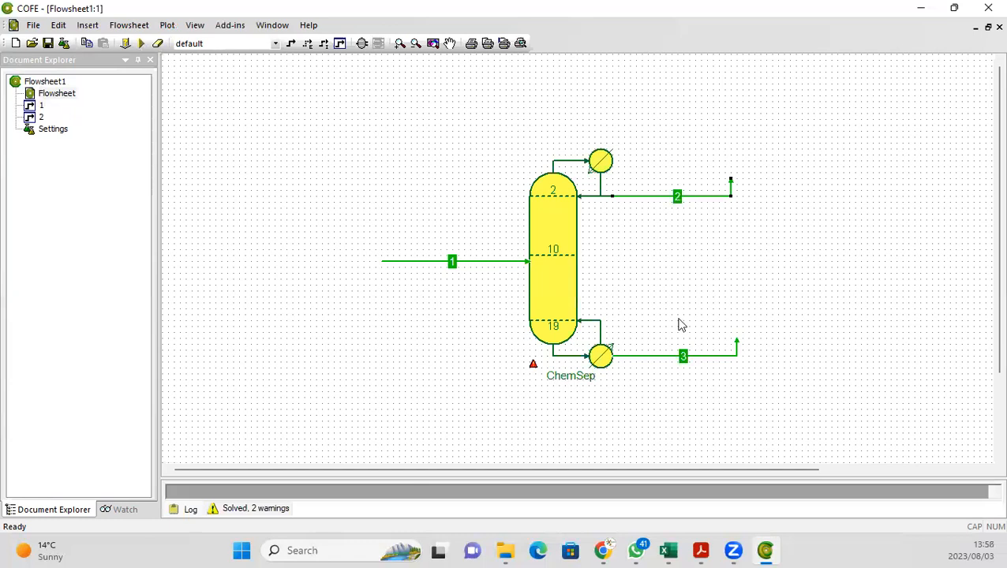
double_click(660, 357)
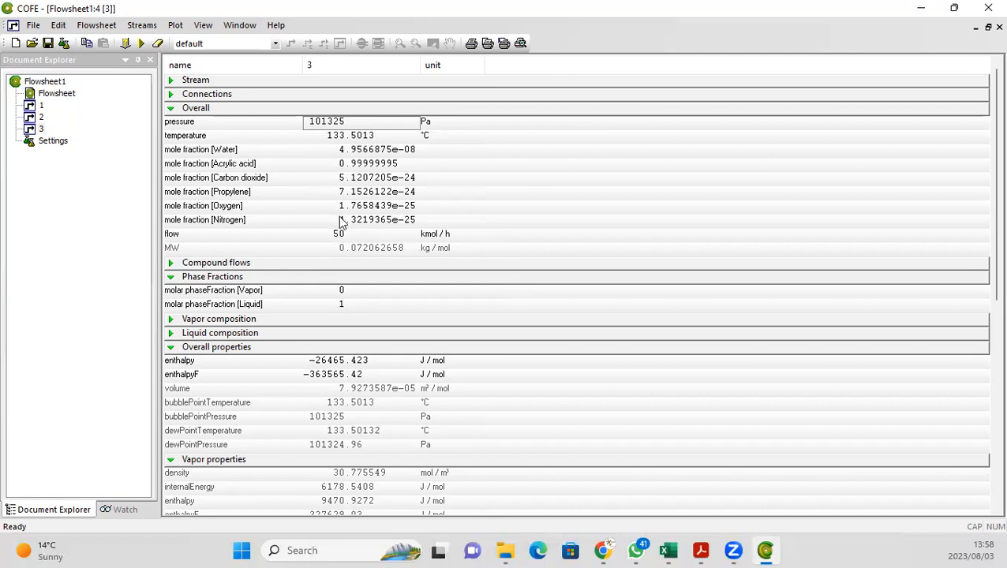
left_click(66, 94)
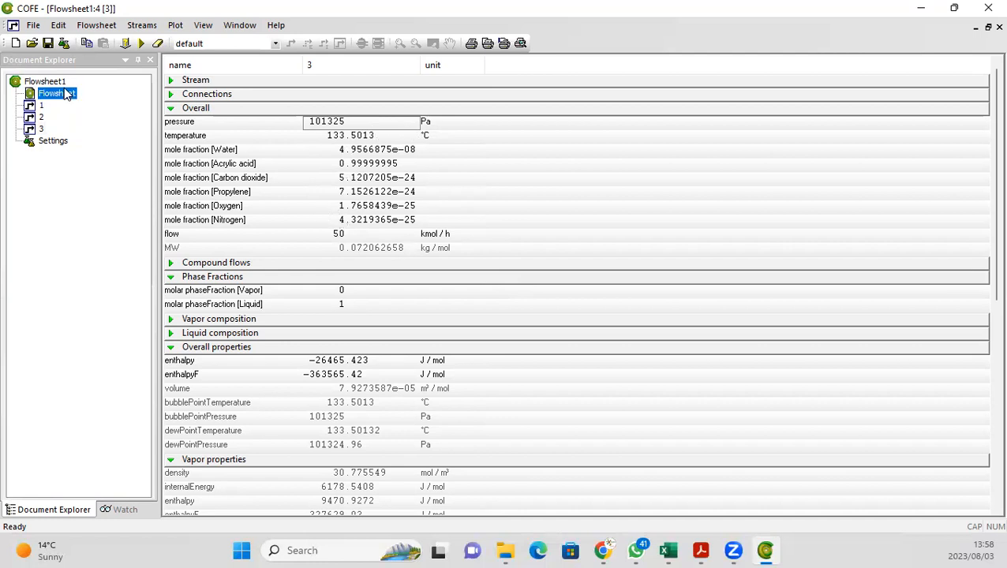
double_click(65, 91)
Step: Extend the outlet ends of product streams 2 and 3 into straight horizontal lines
mouse_move(731, 185)
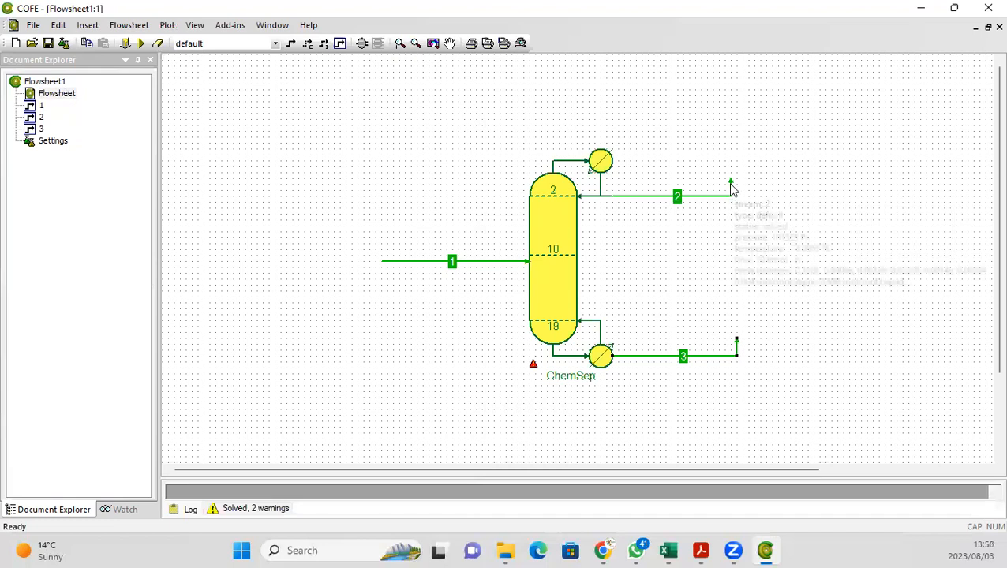
left_click_drag(731, 185, 749, 196)
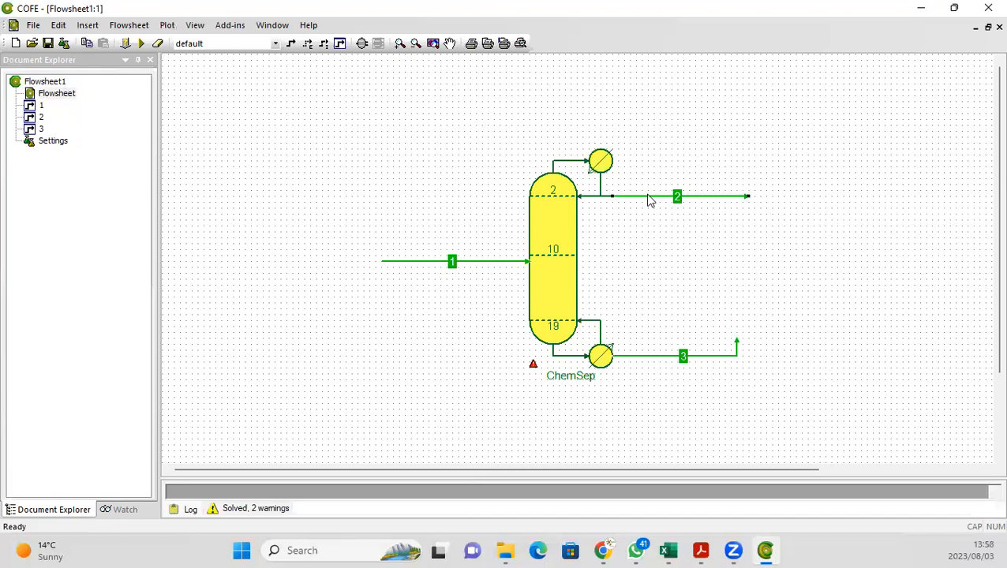
double_click(649, 197)
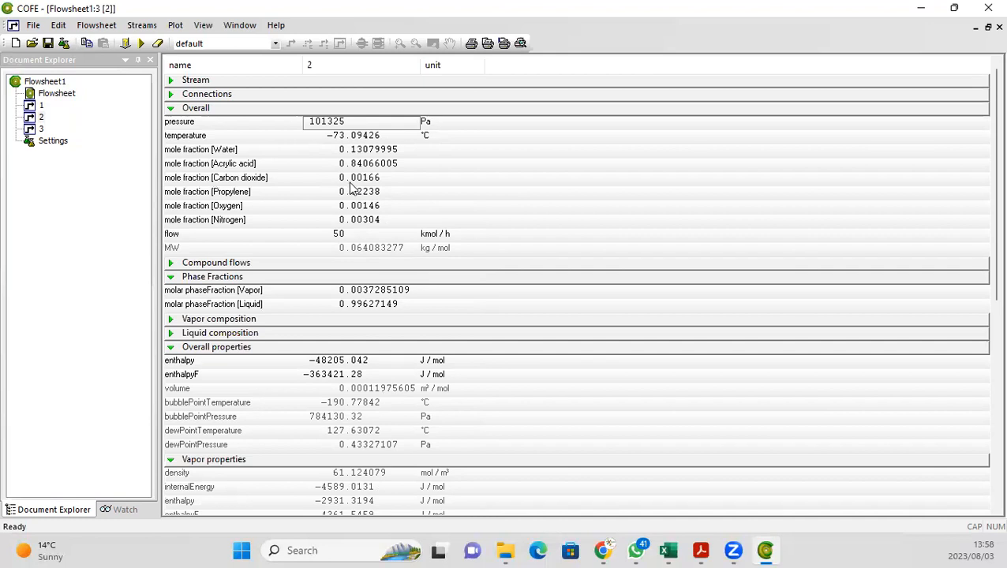
double_click(65, 96)
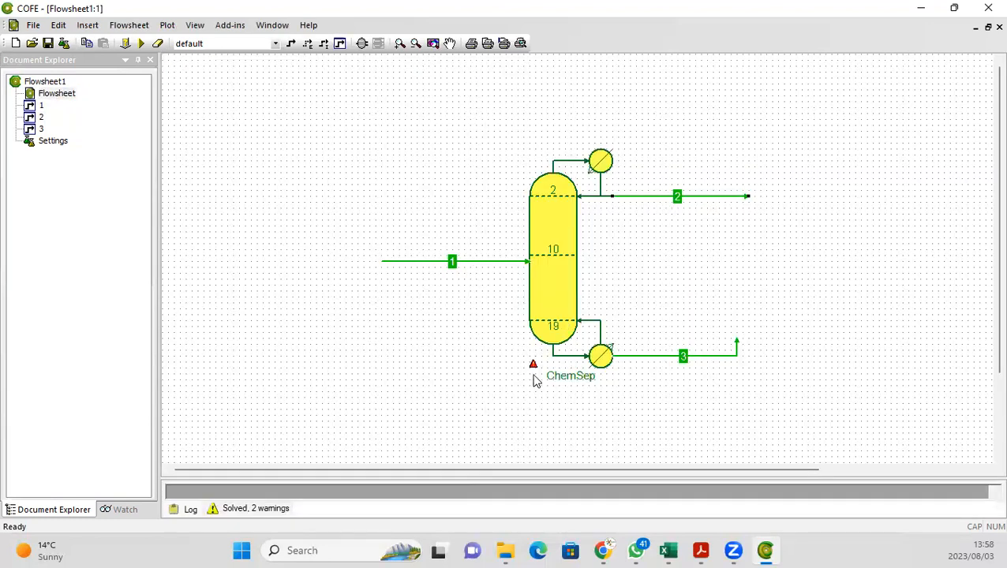
mouse_move(532, 368)
mouse_move(737, 347)
left_mouse_down()
mouse_move(740, 339)
mouse_move(756, 356)
left_mouse_up()
Step: Review the results of product streams 2 and 3 in turn, returning to the flowsheet each time
mouse_move(655, 203)
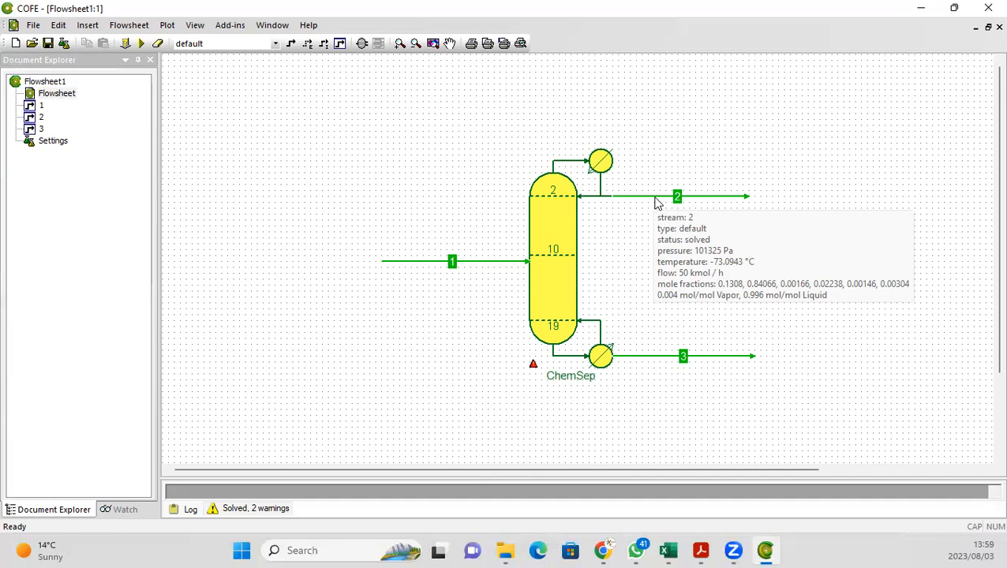
double_click(654, 201)
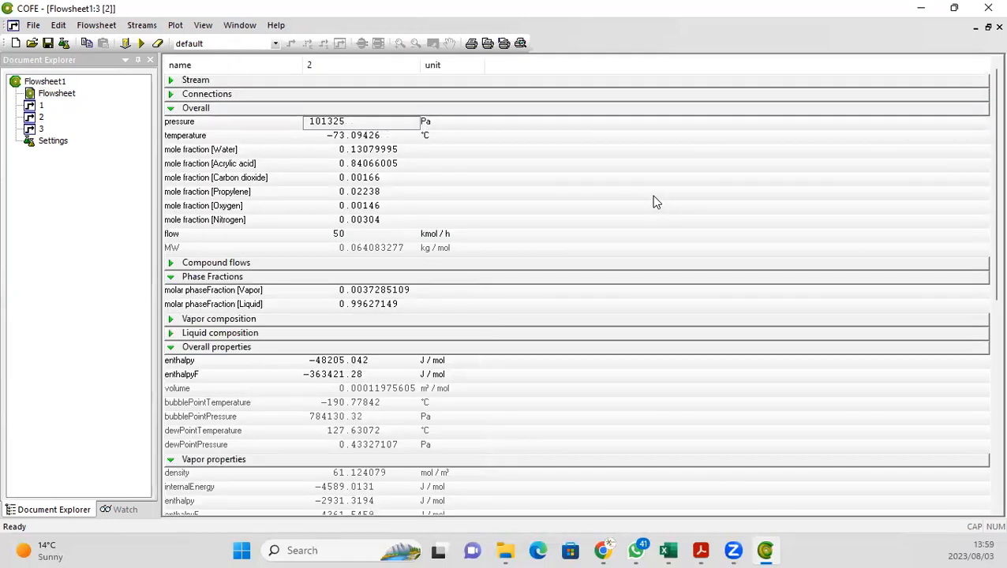
double_click(49, 95)
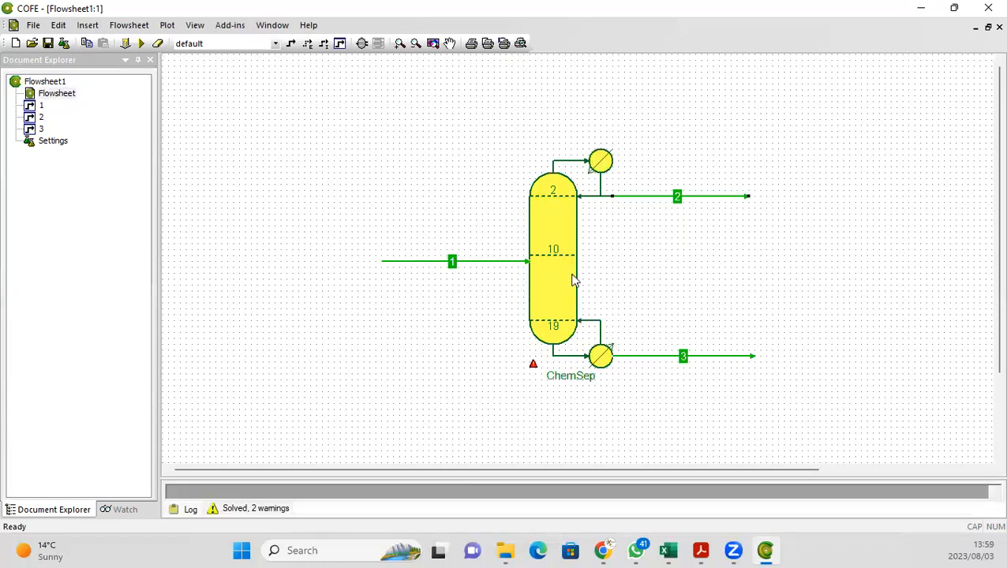
double_click(654, 359)
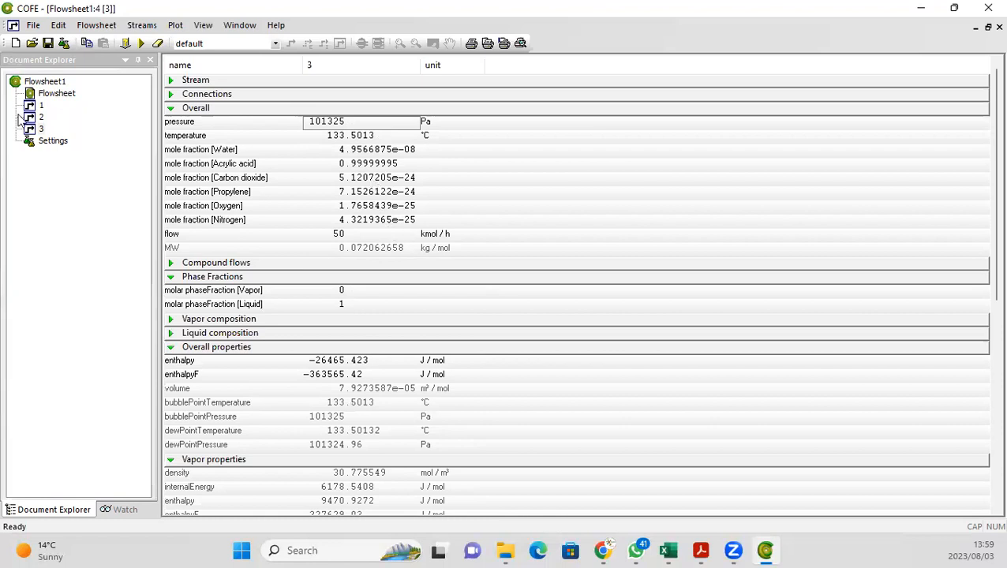
double_click(57, 93)
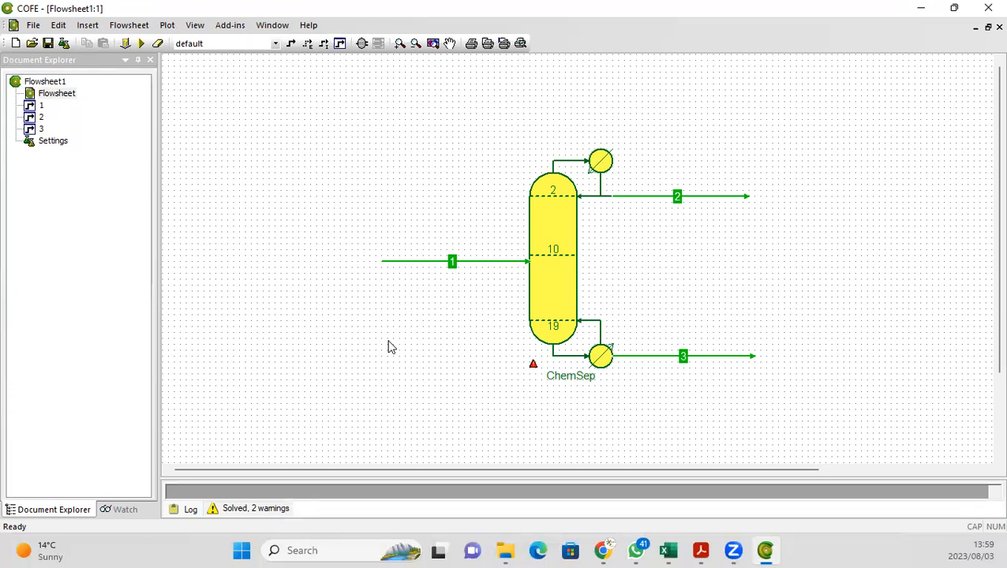
Step: Detach feed stream 1 from the column and insert a CompoundSplitter unit just after its end
left_click(434, 263)
left_click_drag(528, 262, 264, 261)
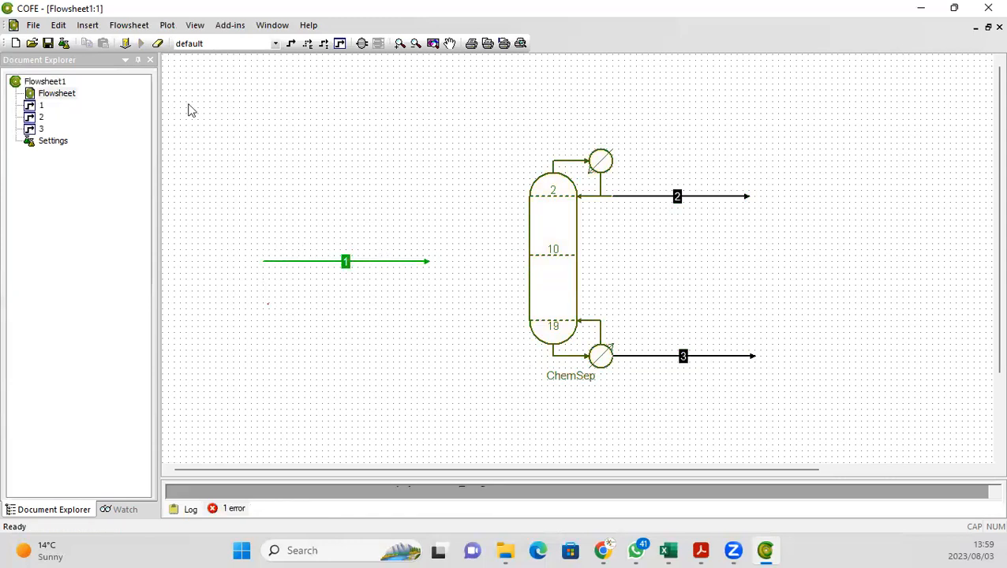
left_click(364, 45)
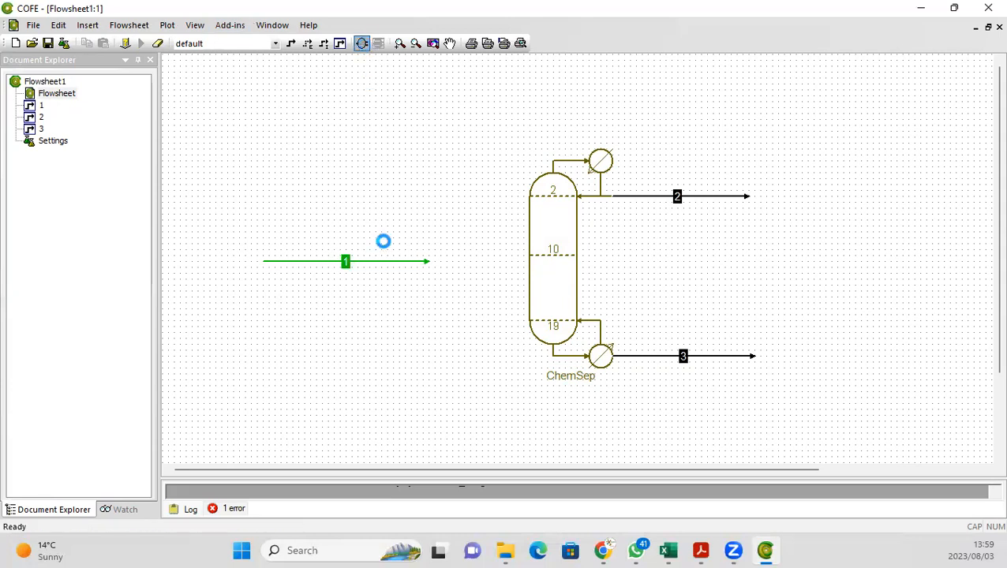
left_click(397, 243)
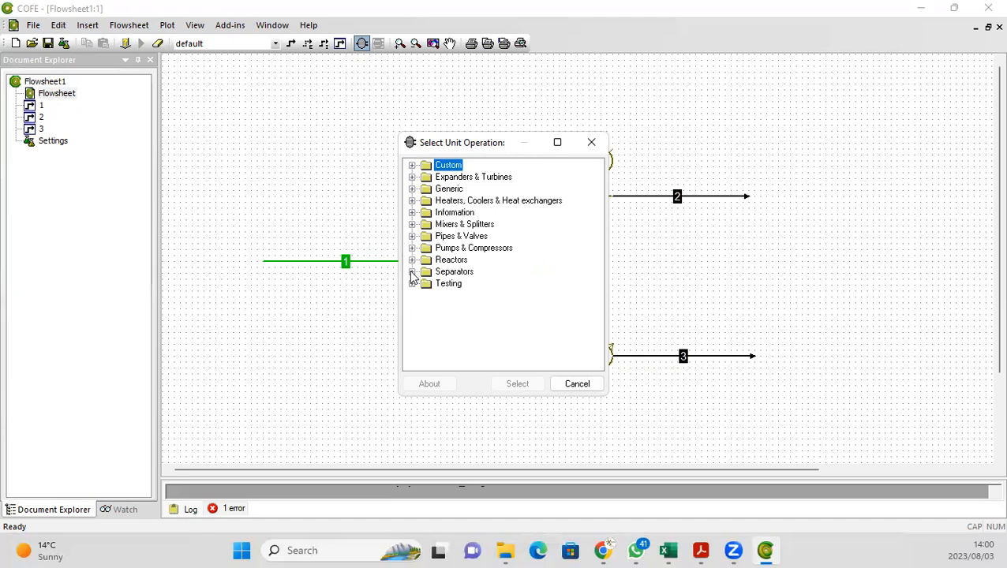
left_click(412, 272)
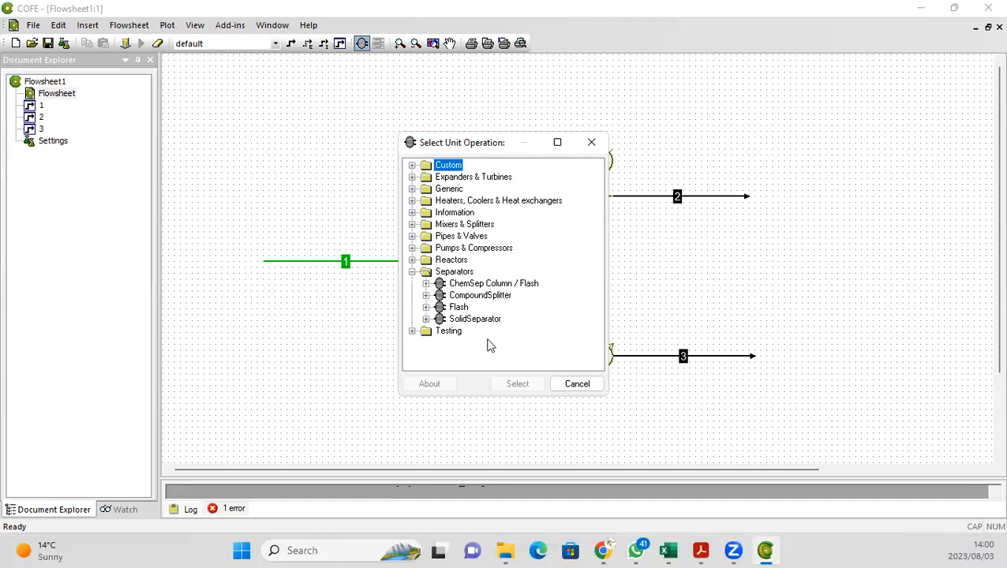
left_click(474, 297)
left_click(518, 385)
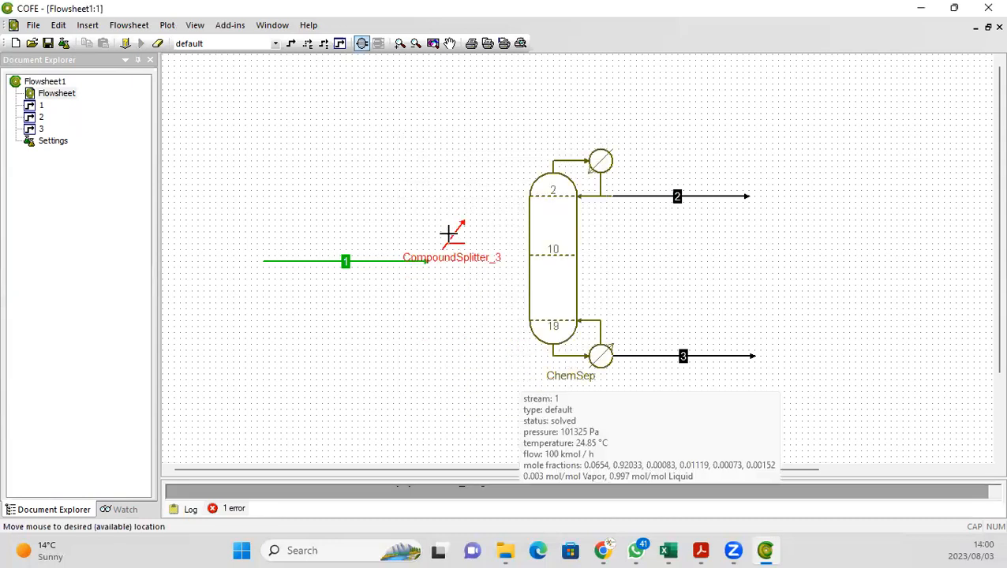
left_click(454, 256)
left_click(381, 337)
Step: Connect feed stream 1 to the splitter's inlet and move the column further right
left_click(405, 262)
mouse_move(427, 261)
left_mouse_down()
mouse_move(436, 272)
mouse_move(446, 262)
left_mouse_up()
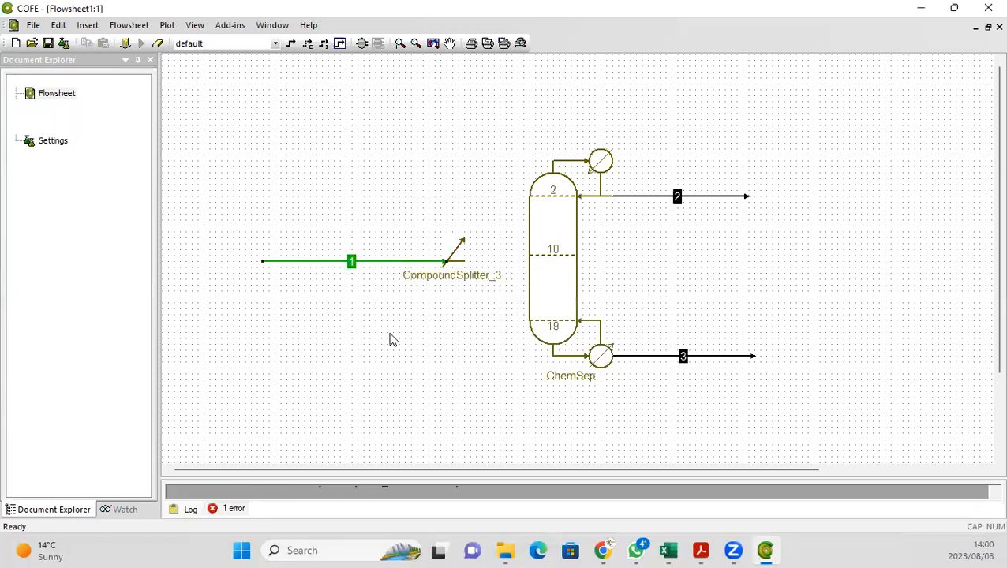
left_click(540, 271)
left_click_drag(540, 270, 613, 281)
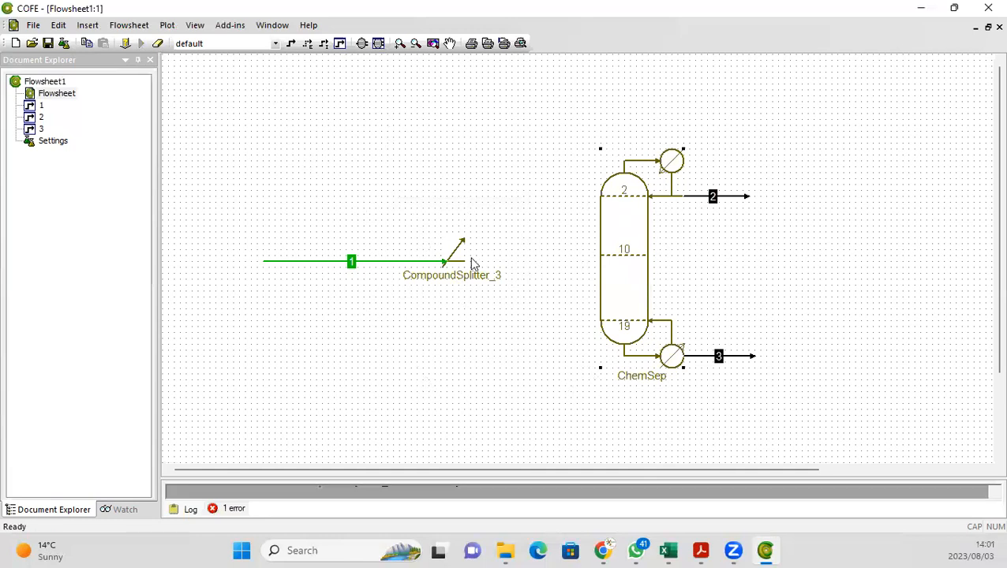
Step: Draw stream 4 from the splitter's main outlet to the column's feed at stage 10
left_click(291, 44)
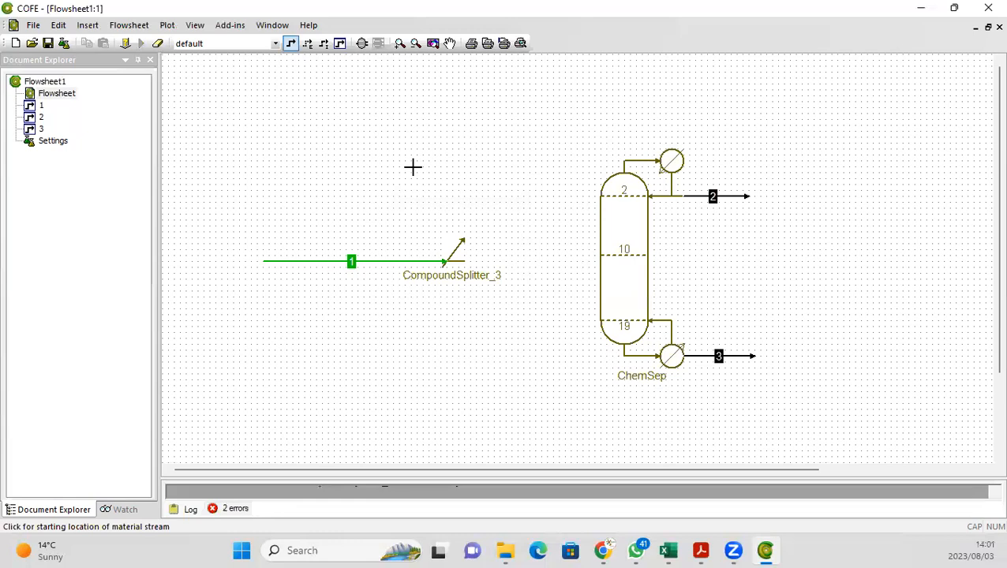
left_click(462, 236)
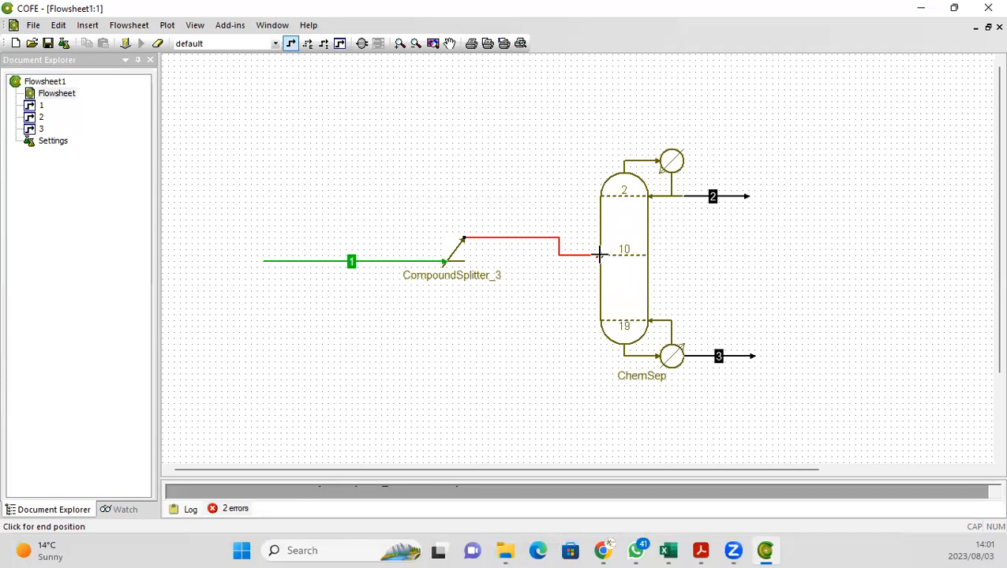
left_click(599, 253)
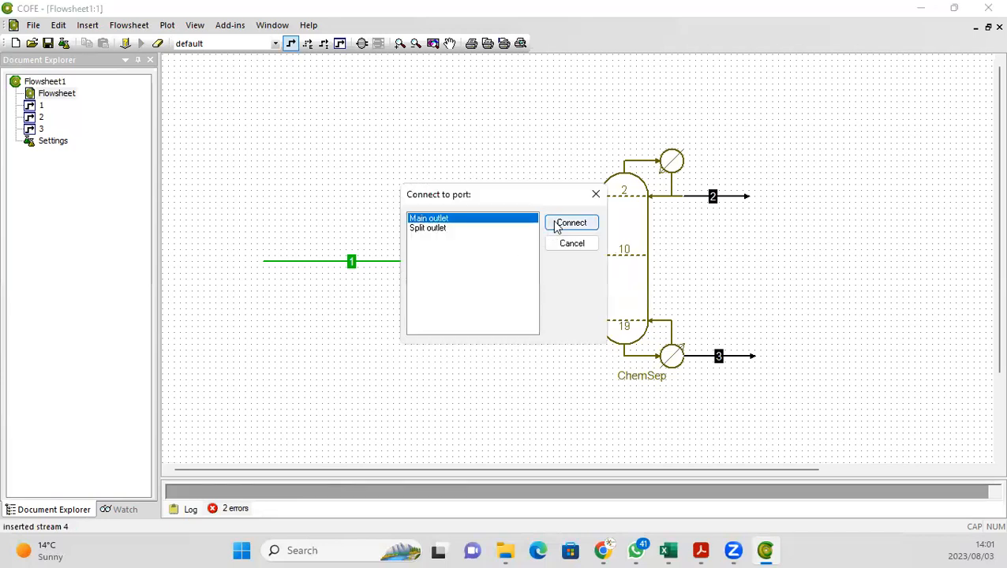
left_click(572, 223)
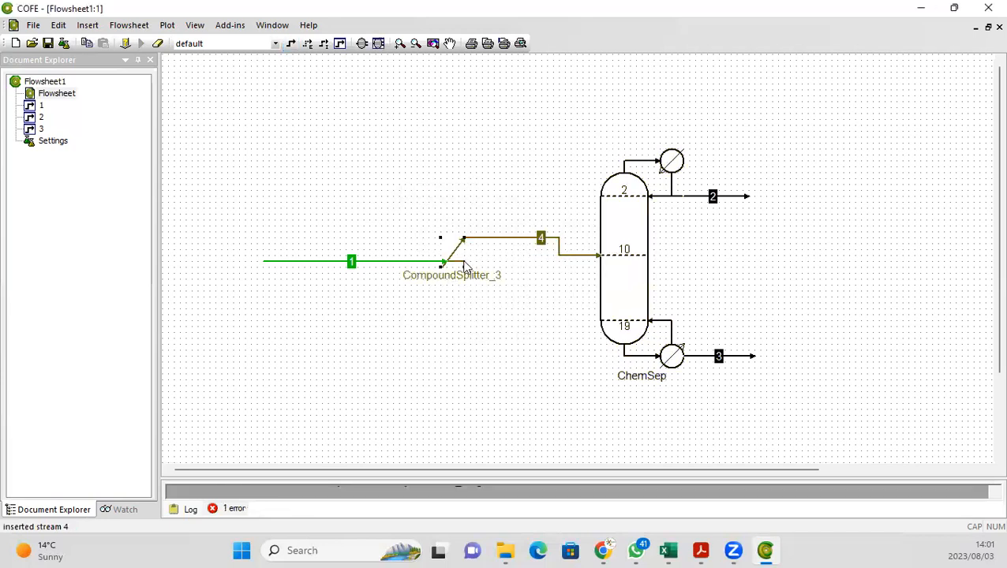
Step: Draw stream 5 from the splitter's split outlet downward as an open product stream
left_click(292, 43)
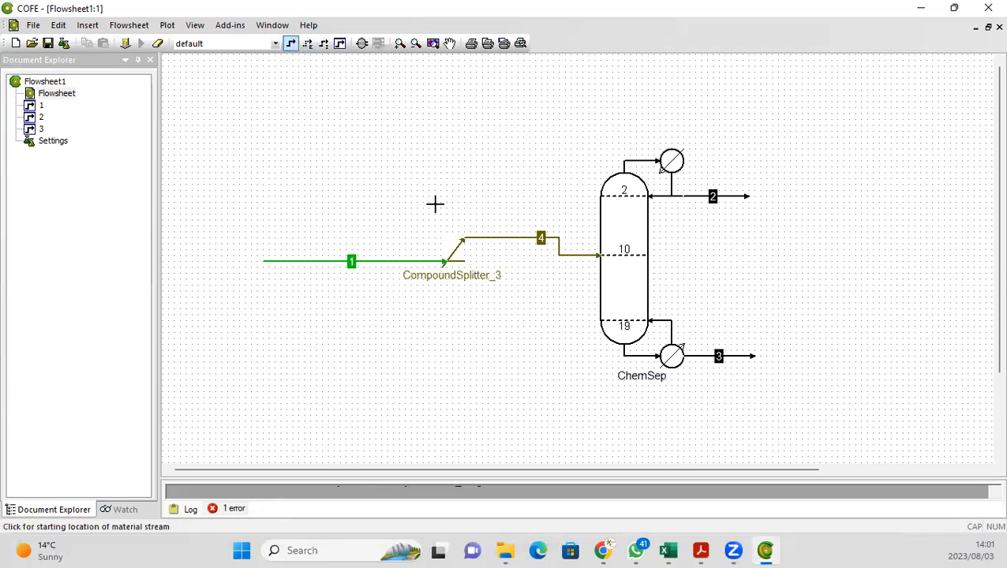
left_click(465, 261)
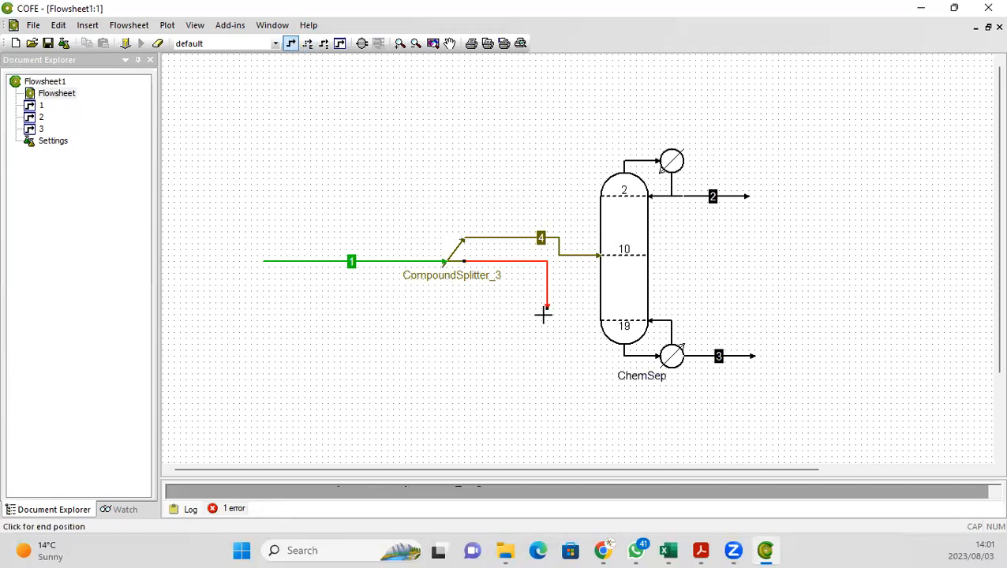
left_click(536, 363)
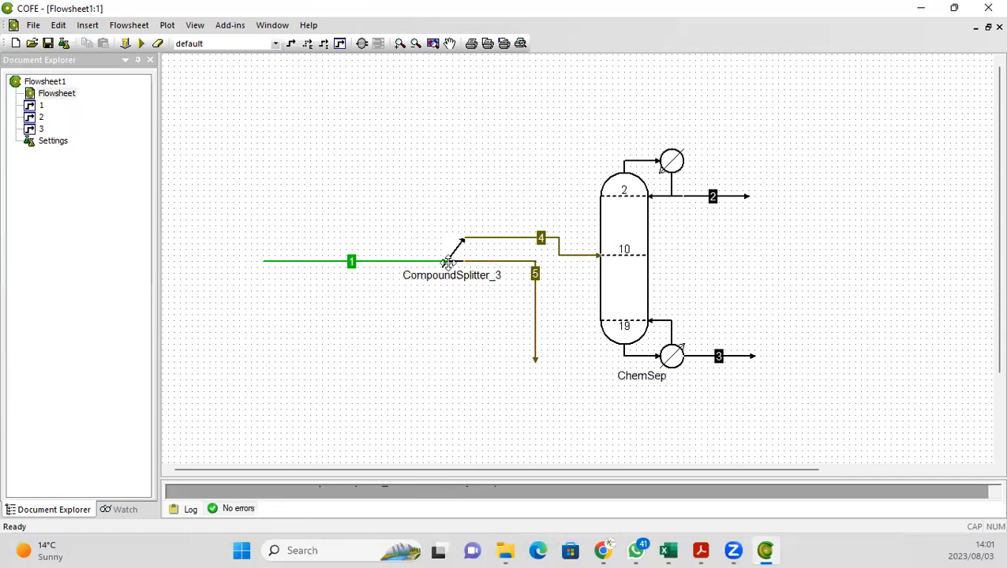
Step: Open the CompoundSplitter's settings and add Carbon dioxide with a split factor of 1
double_click(448, 263)
double_click(54, 93)
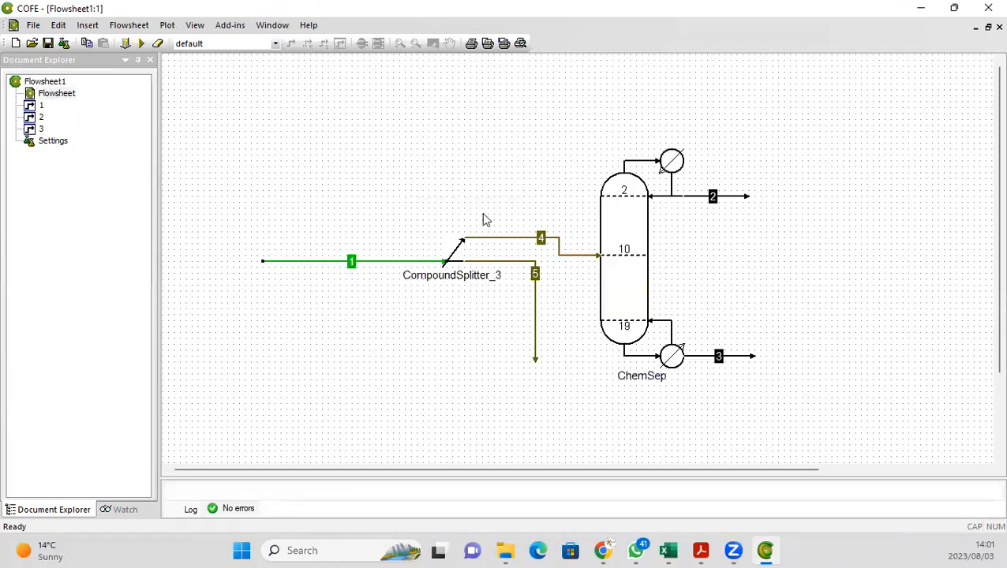
double_click(458, 254)
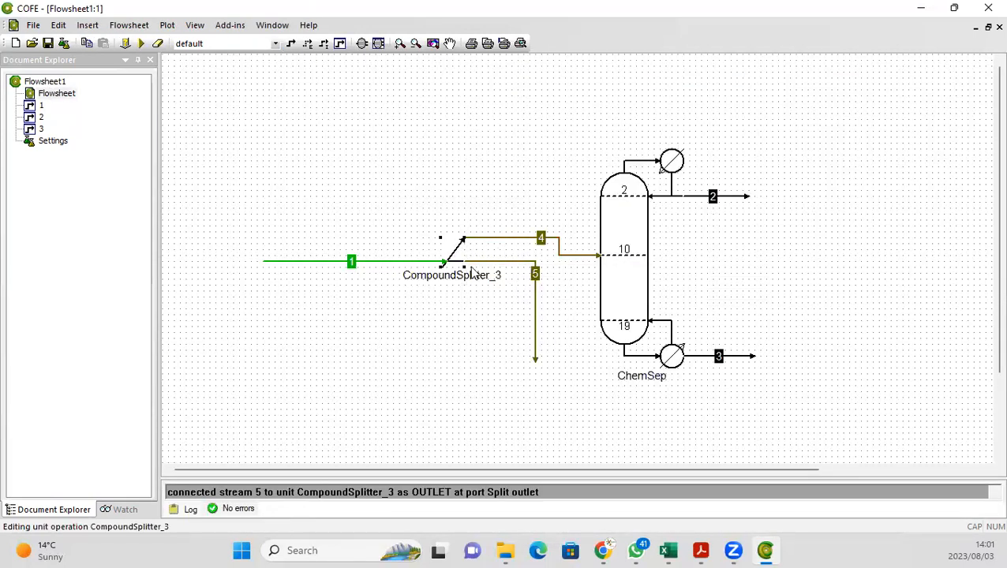
left_click(357, 399)
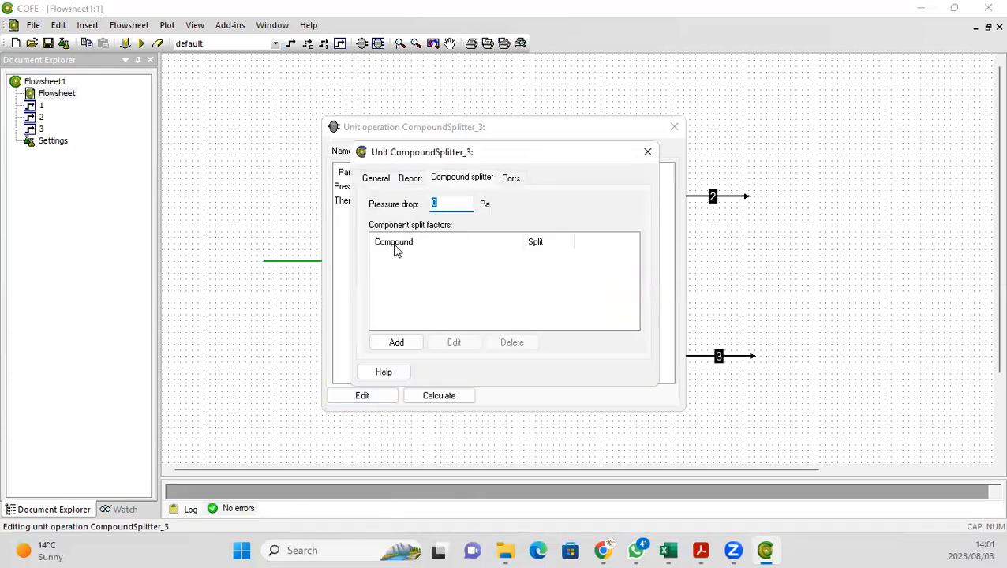
left_click(379, 342)
left_click(596, 249)
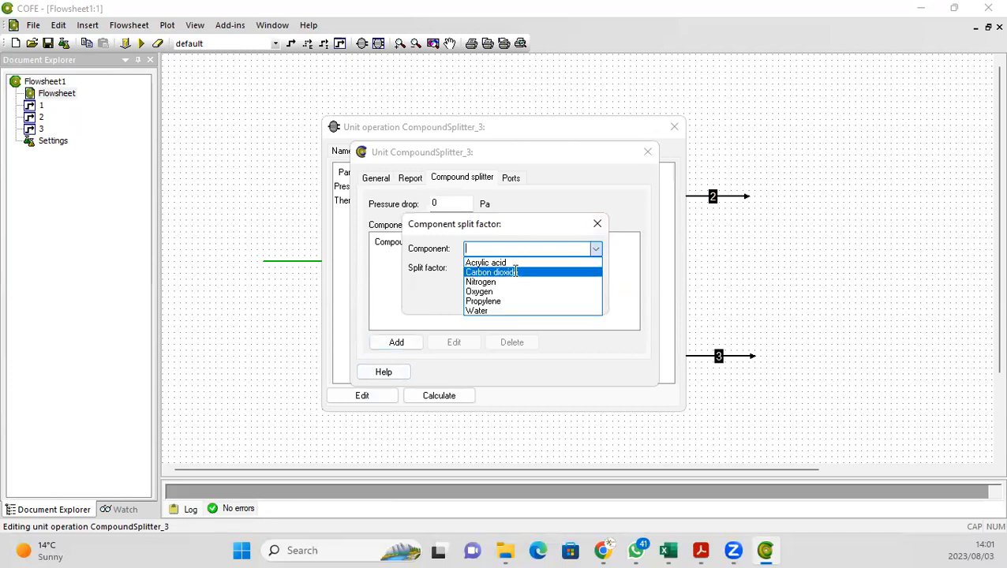
left_click(515, 274)
left_click(514, 271)
type("1")
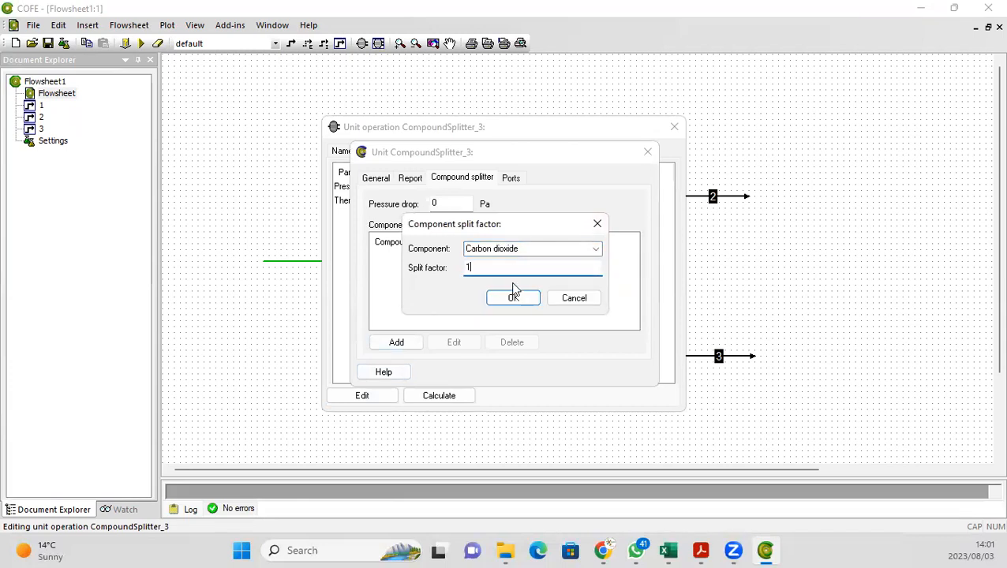
left_click(513, 298)
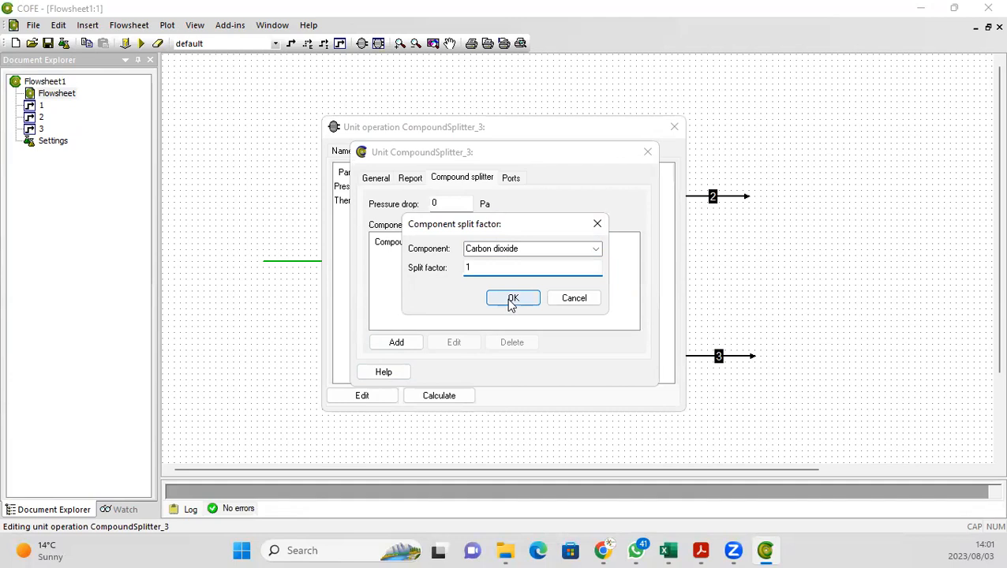
Step: Add Nitrogen to the component split factors with a split factor of 1
left_click(399, 346)
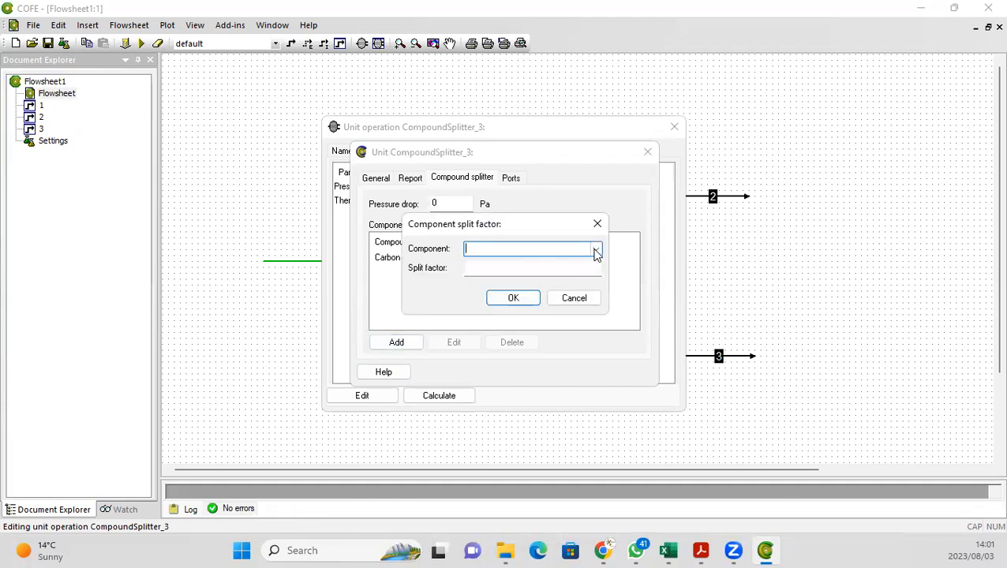
left_click(596, 250)
left_click(496, 282)
left_click(477, 268)
type("1")
left_click(499, 300)
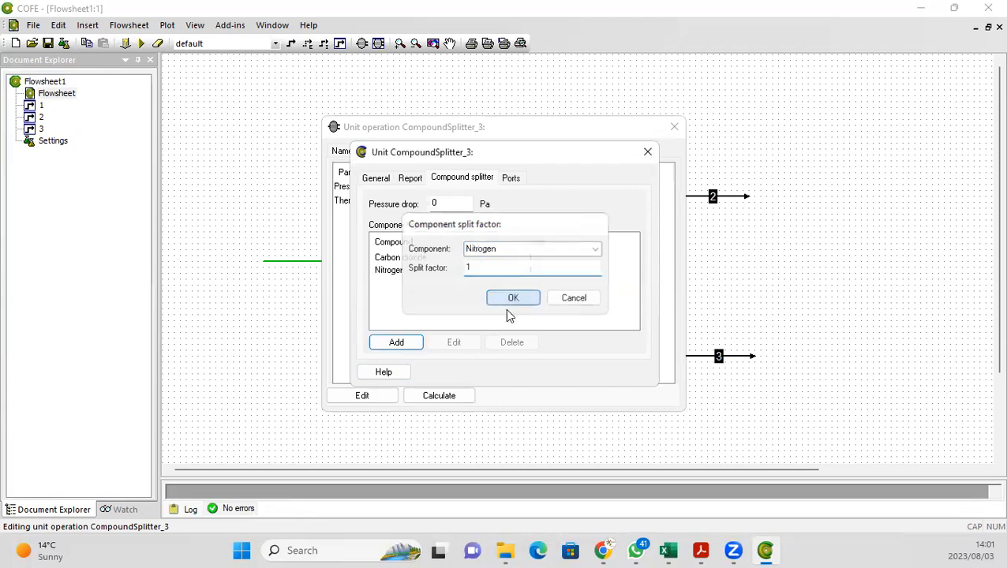
Step: Add Oxygen to the component split factors with a split factor of 1
left_click(395, 342)
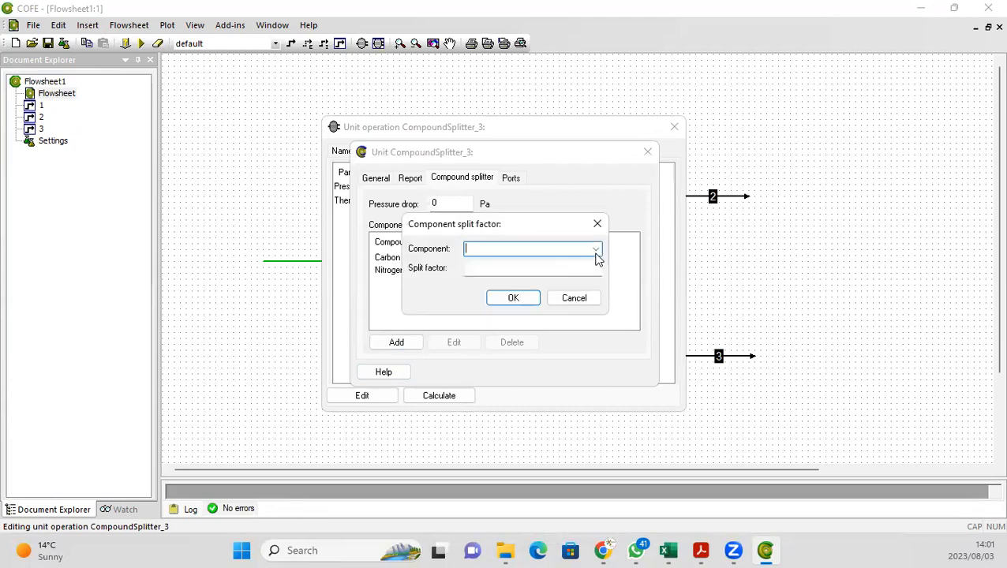
left_click(597, 249)
left_click(508, 292)
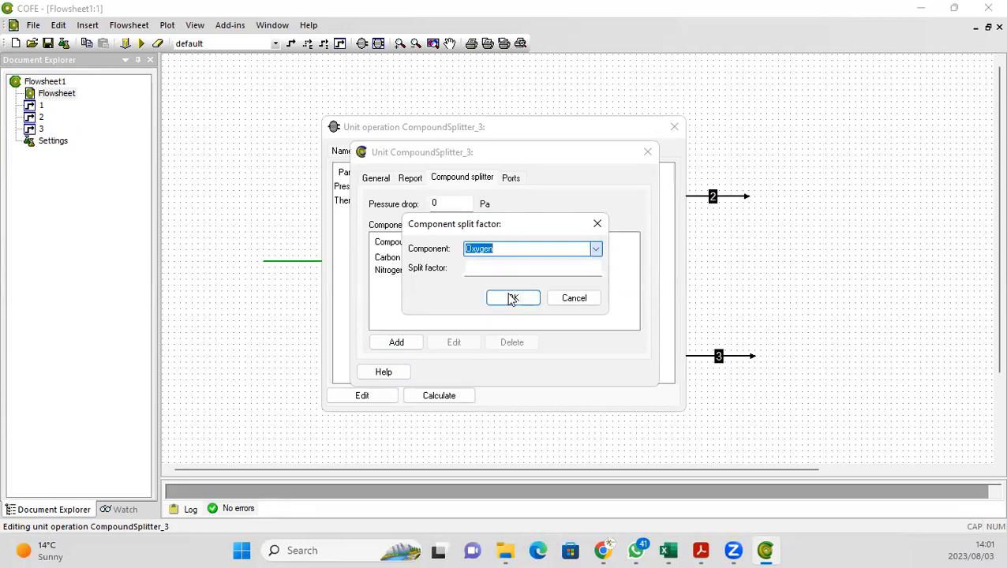
left_click(492, 268)
type("1")
left_click(499, 300)
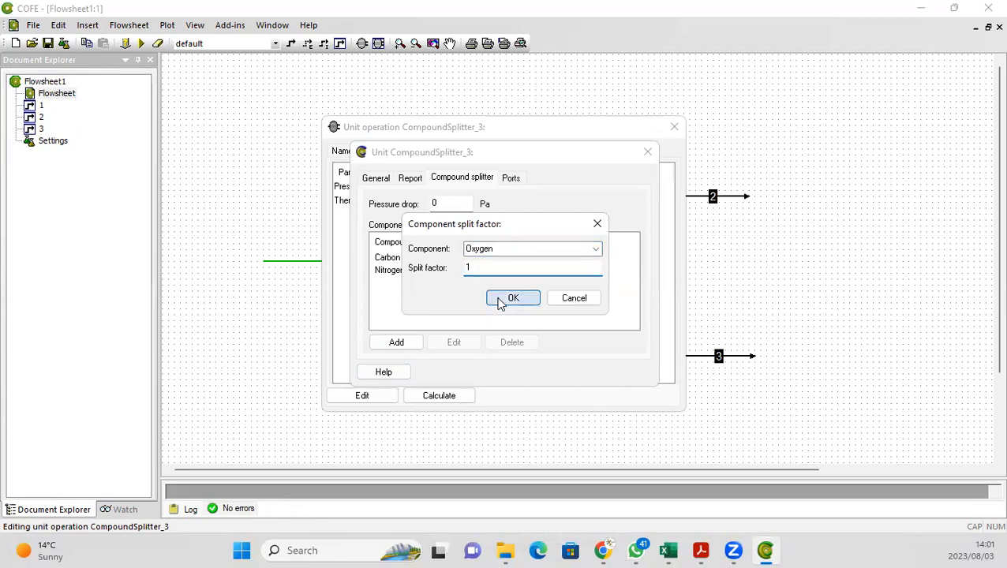
key("Return")
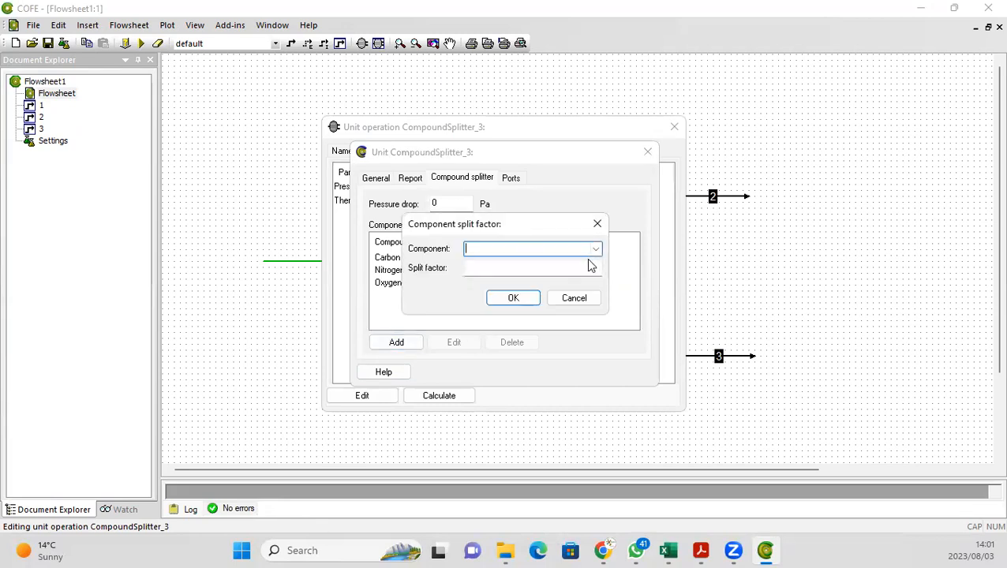
Step: Add Propylene to the component split factors with a split factor of 1
left_click(596, 250)
left_click(503, 303)
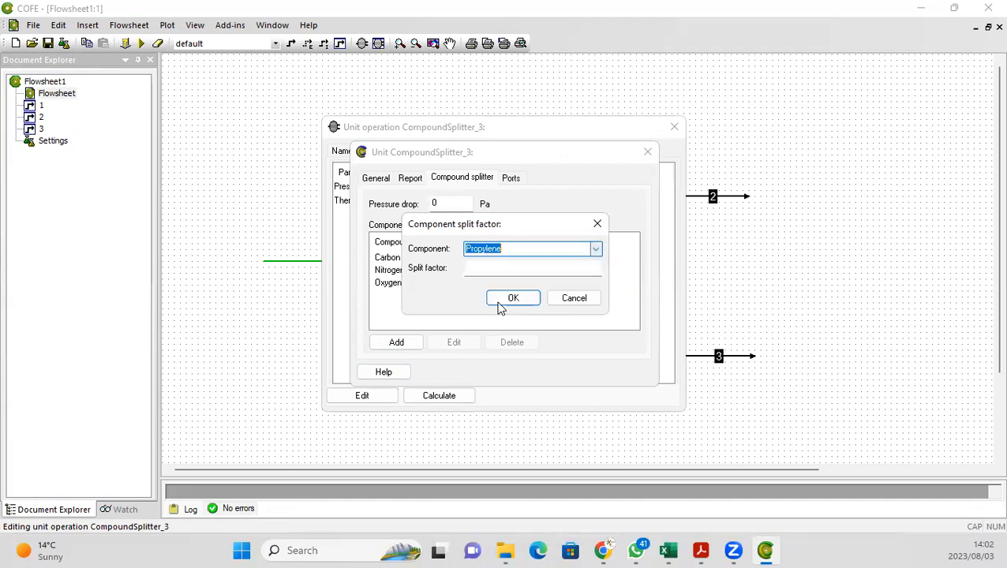
left_click(490, 268)
type("1")
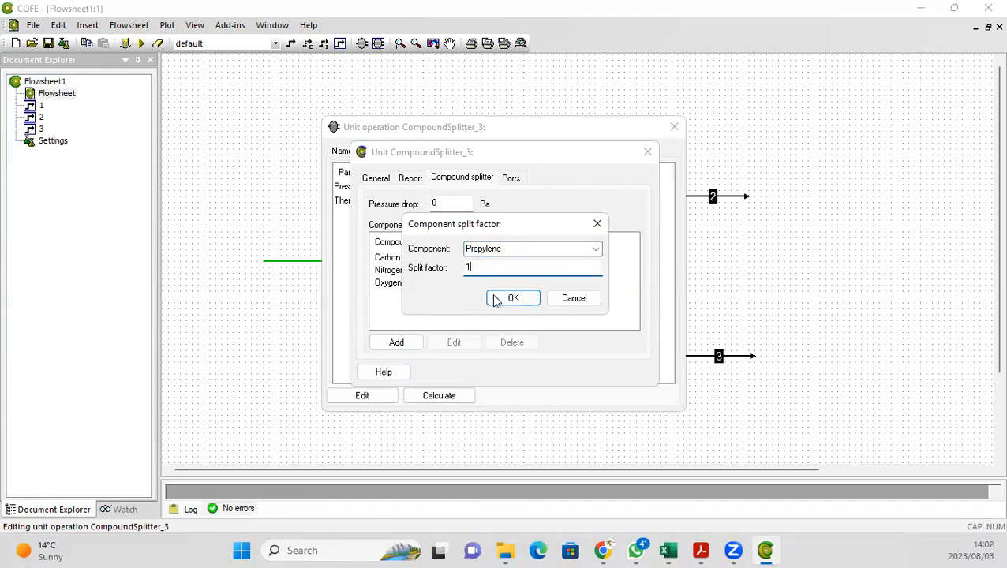
left_click(496, 302)
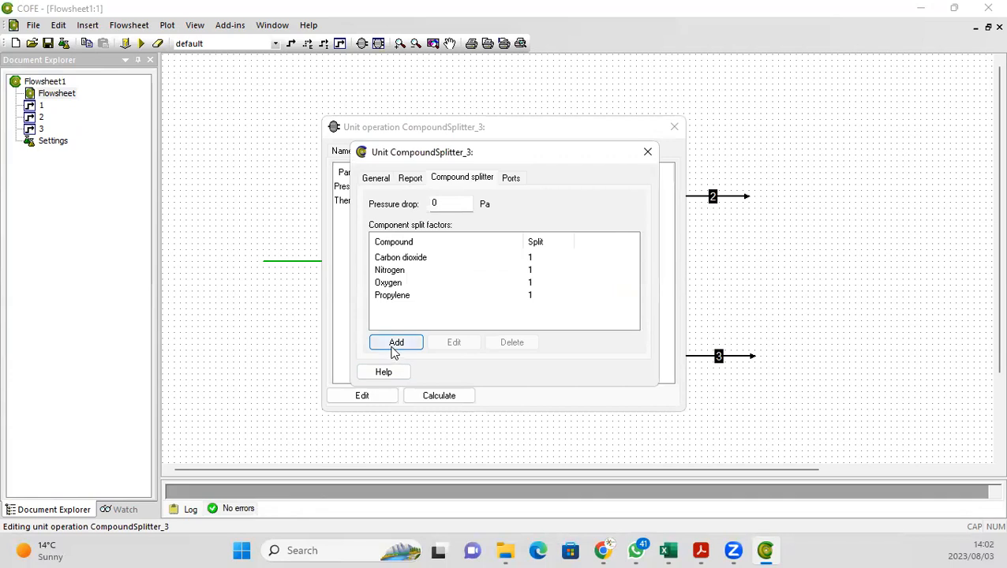
left_click(394, 346)
left_click(596, 250)
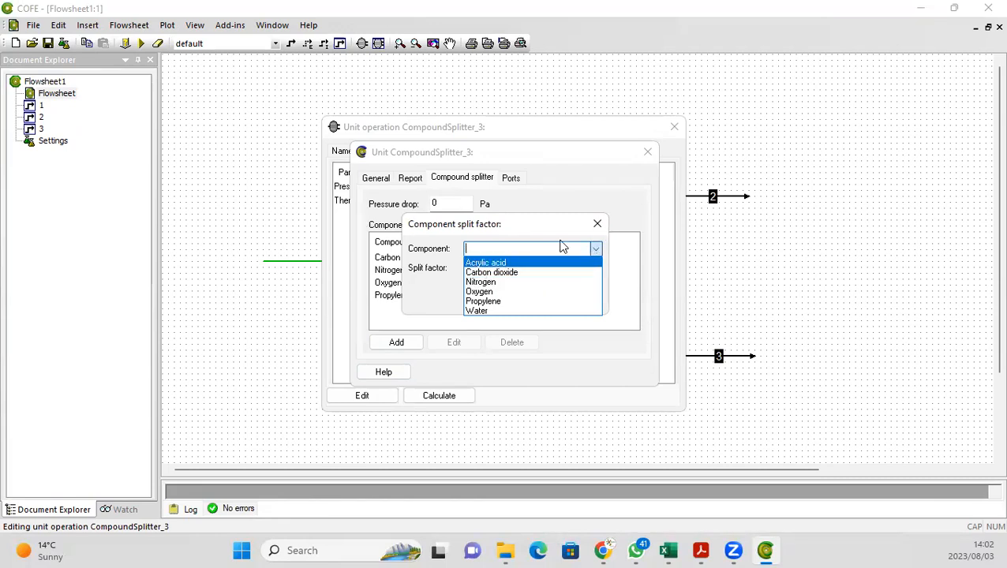
left_click(598, 225)
left_click(574, 298)
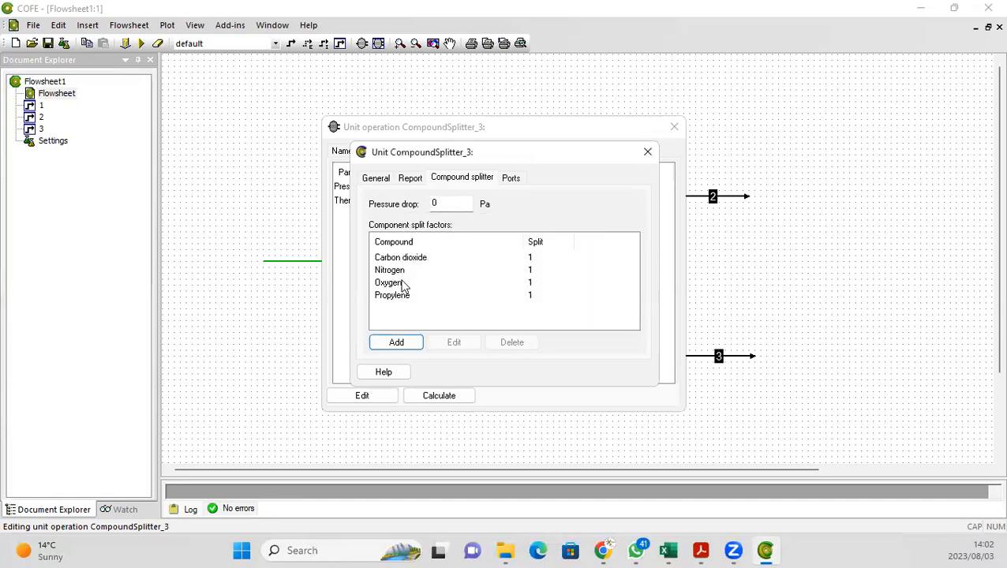
Step: Close the CompoundSplitter's settings windows to return to the flowsheet
left_click(668, 550)
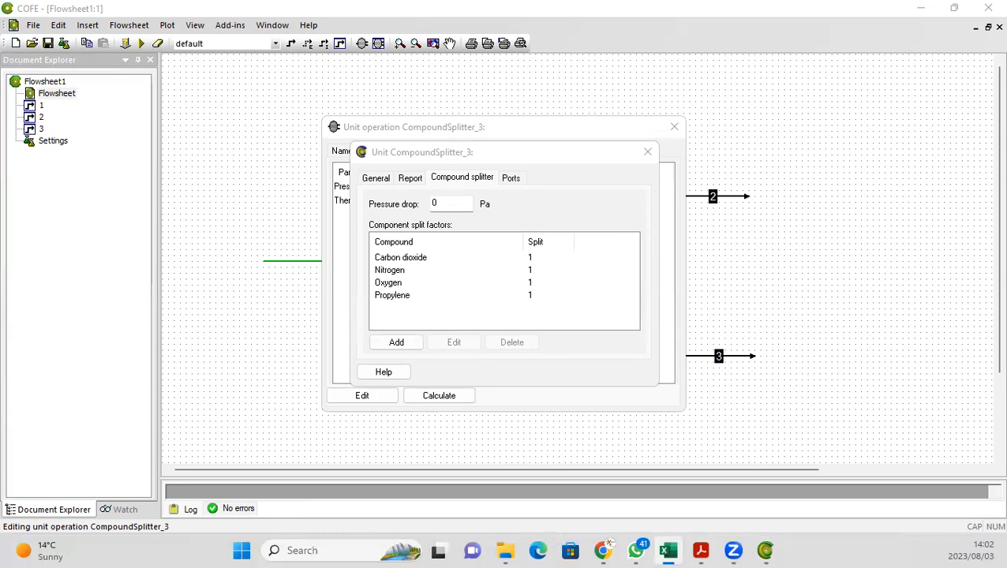
left_click(648, 151)
left_click(648, 151)
left_click(674, 127)
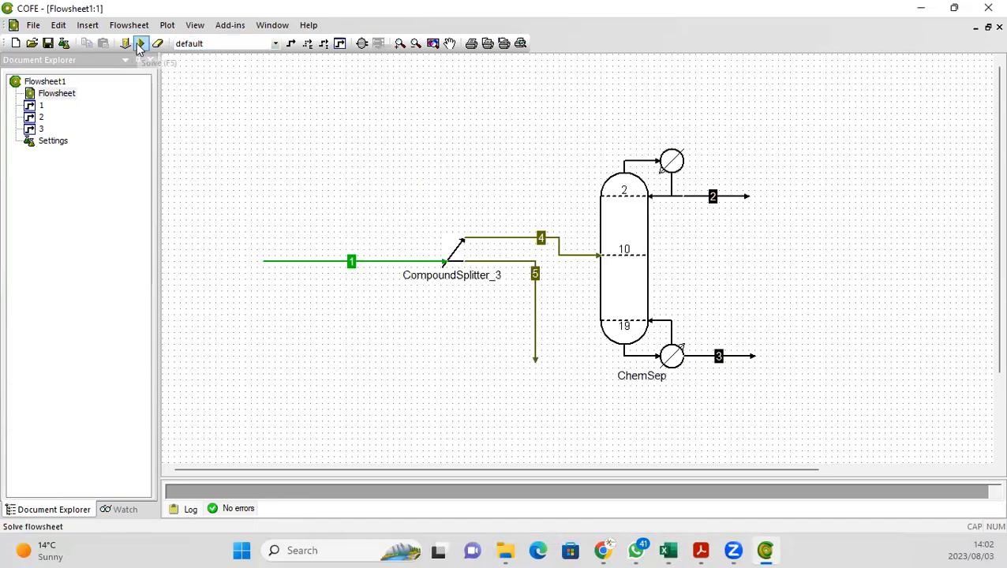
Step: Solve the flowsheet and open the results of distillate stream 2
left_click(139, 44)
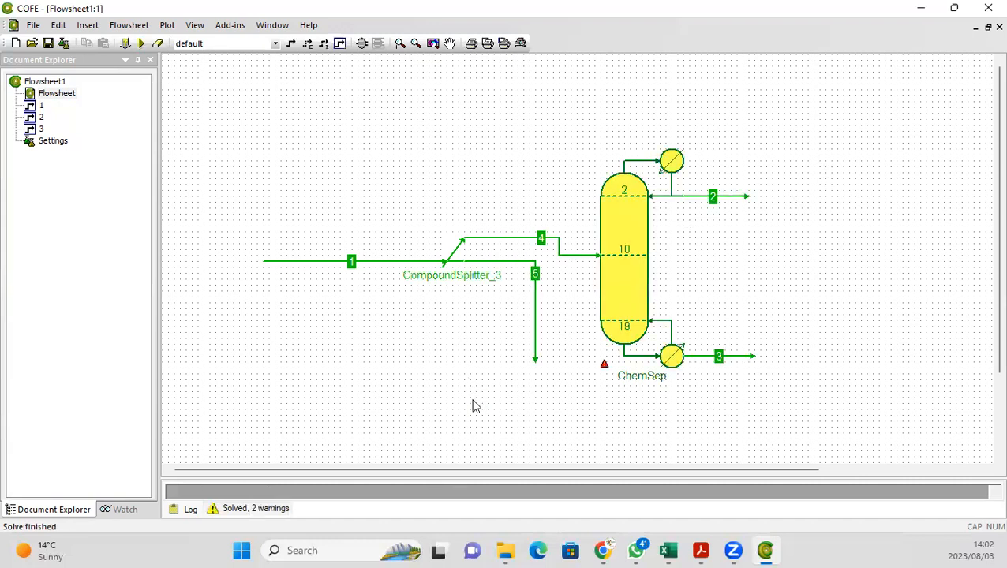
double_click(706, 199)
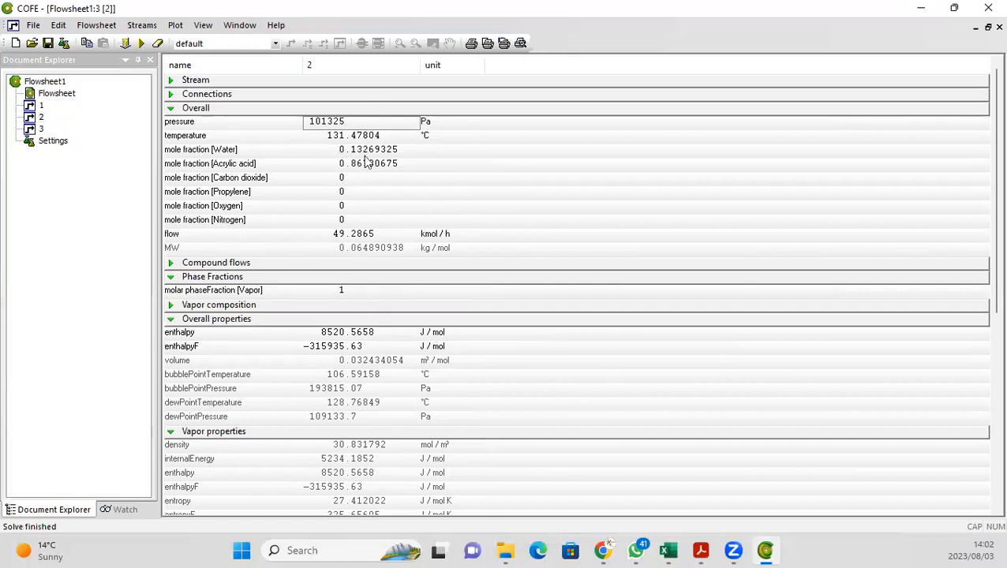
double_click(45, 94)
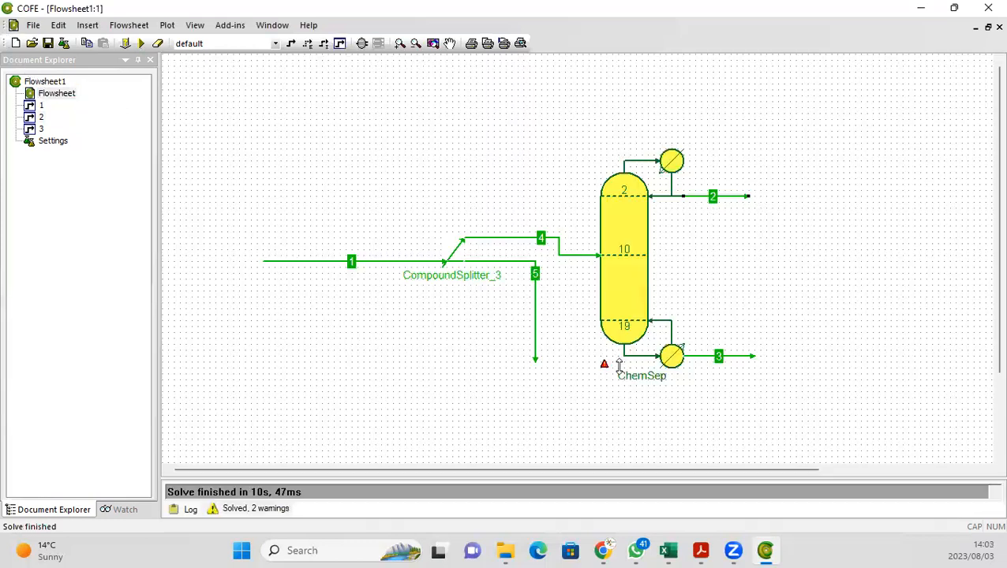
Step: Open the results of bottoms stream 3 and return to the flowsheet diagram
double_click(716, 355)
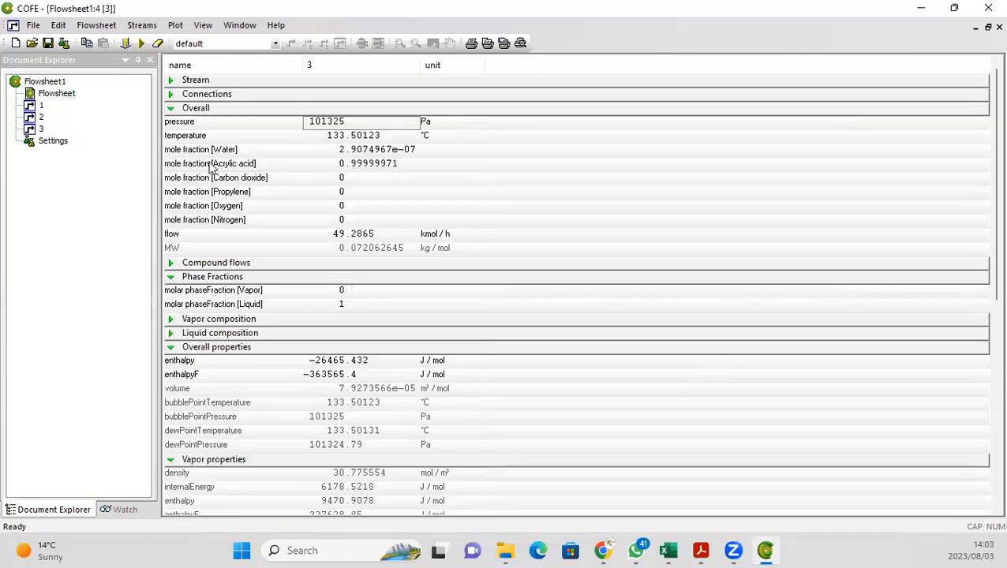
double_click(54, 95)
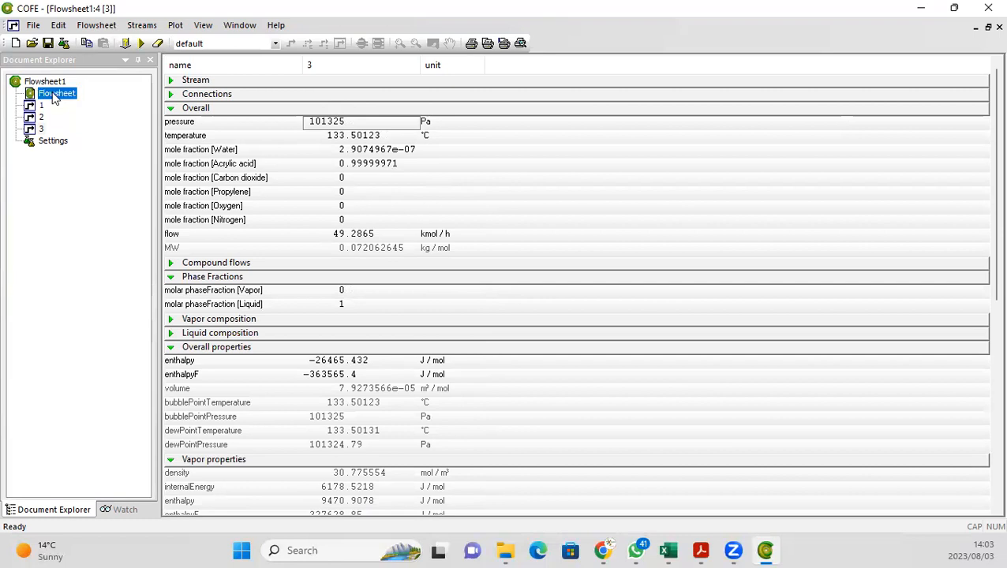
Step: Move the ChemSep column and straighten product streams 2 and 3 to run horizontally
left_click_drag(607, 276, 619, 259)
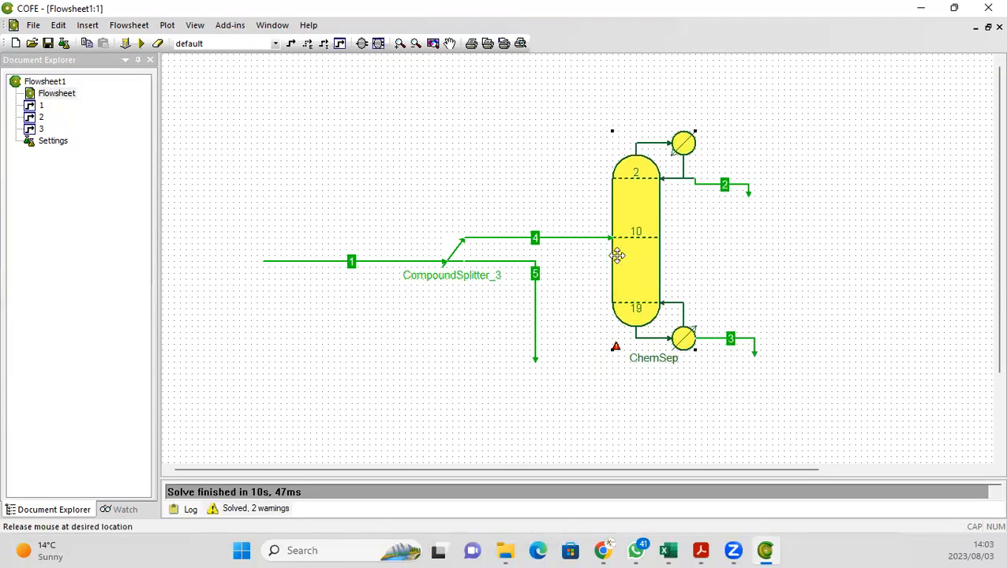
left_click(749, 189)
left_click_drag(749, 193, 778, 179)
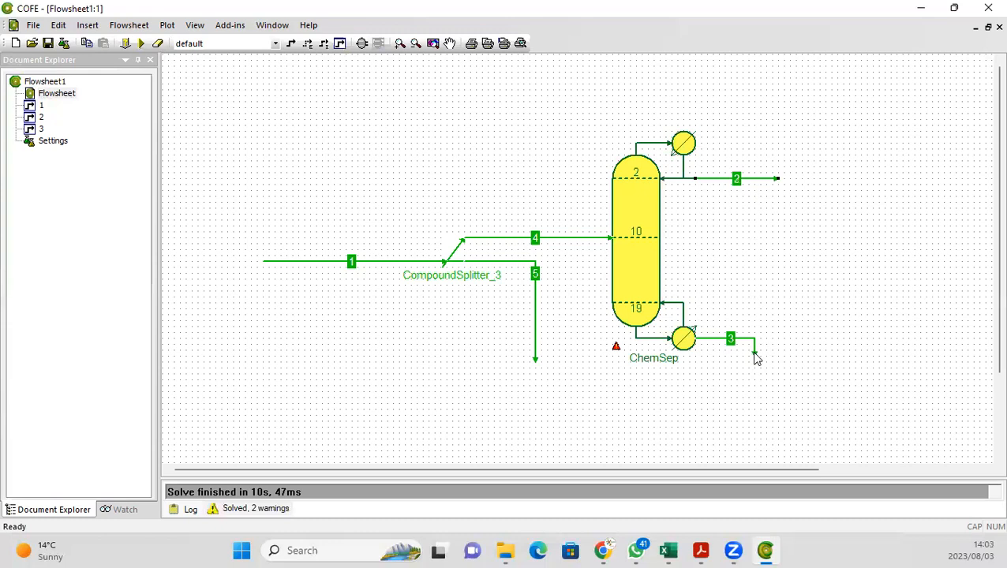
left_click_drag(755, 353, 784, 337)
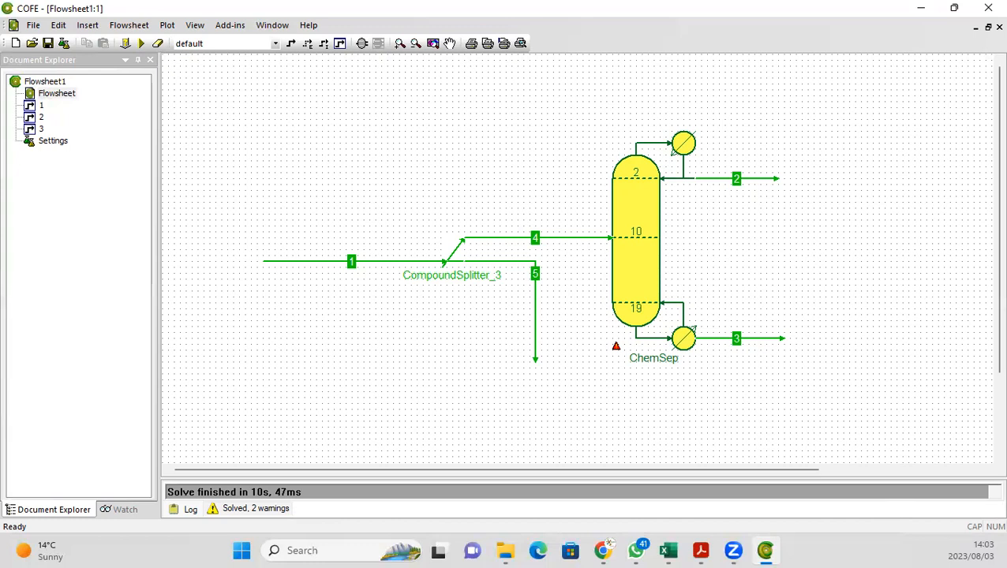
Step: Switch to Excel's Distillation sheet and compare it with stream 4's feed results in the flowsheet
left_click(669, 551)
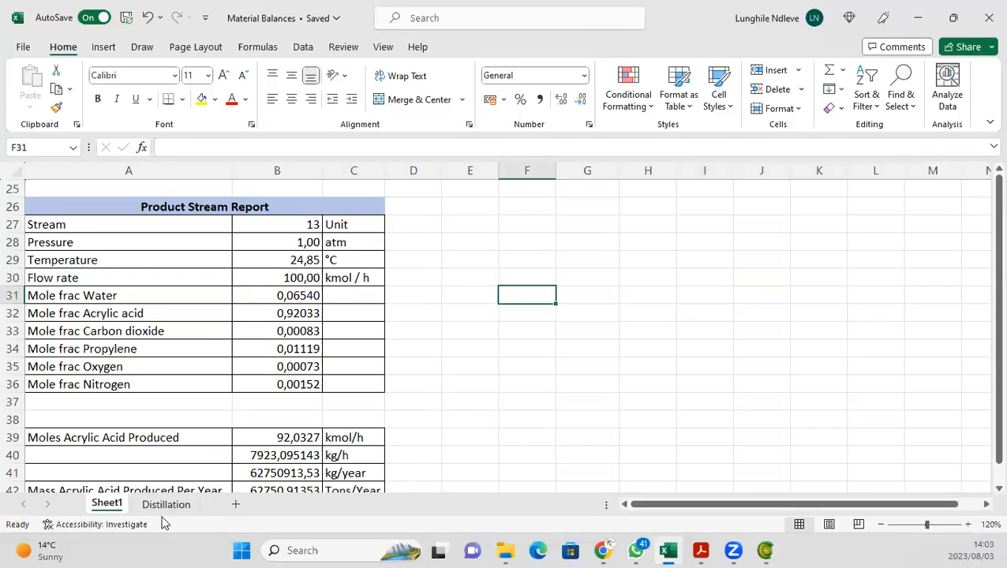
left_click(164, 506)
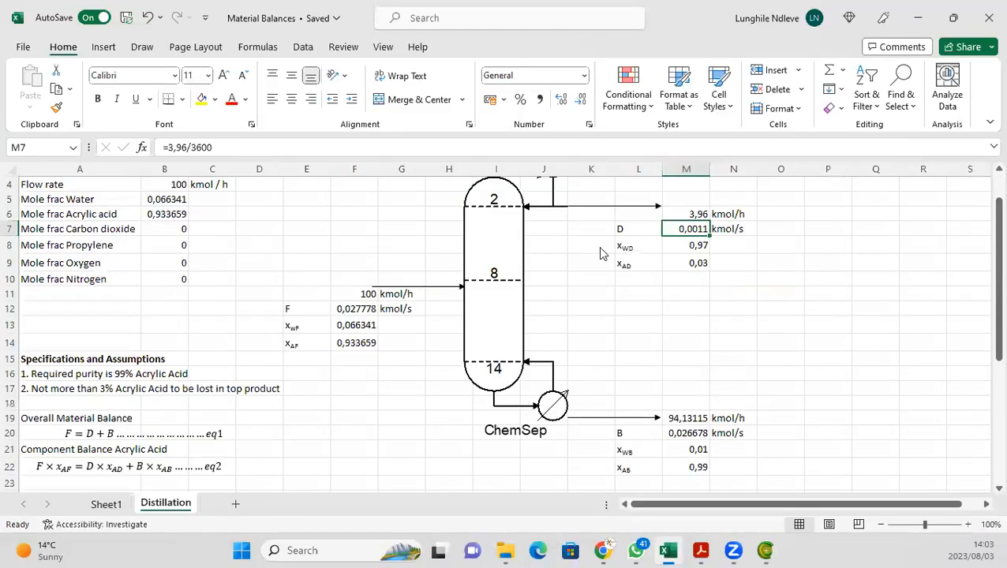
key("alt+Tab")
double_click(559, 238)
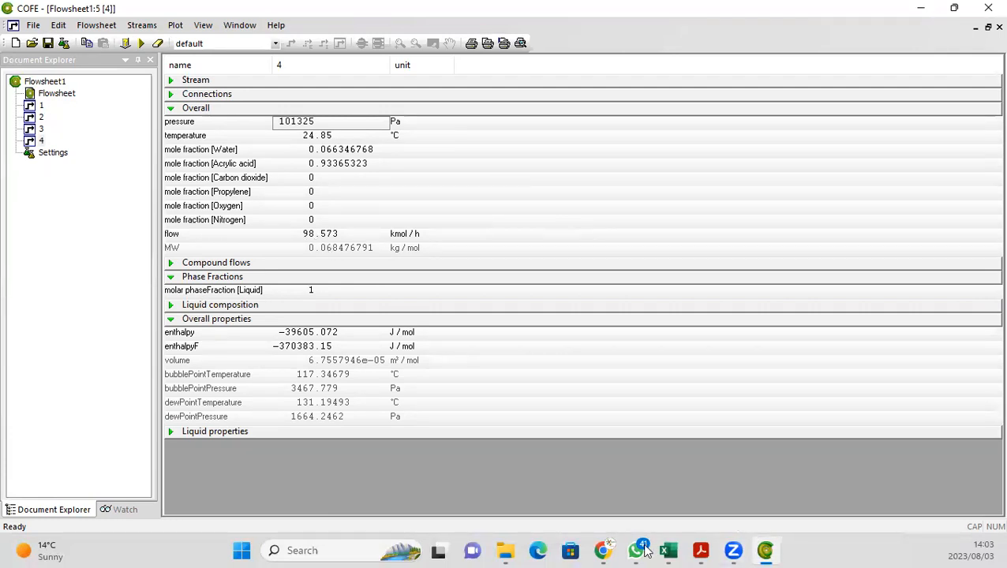
key("alt+Tab")
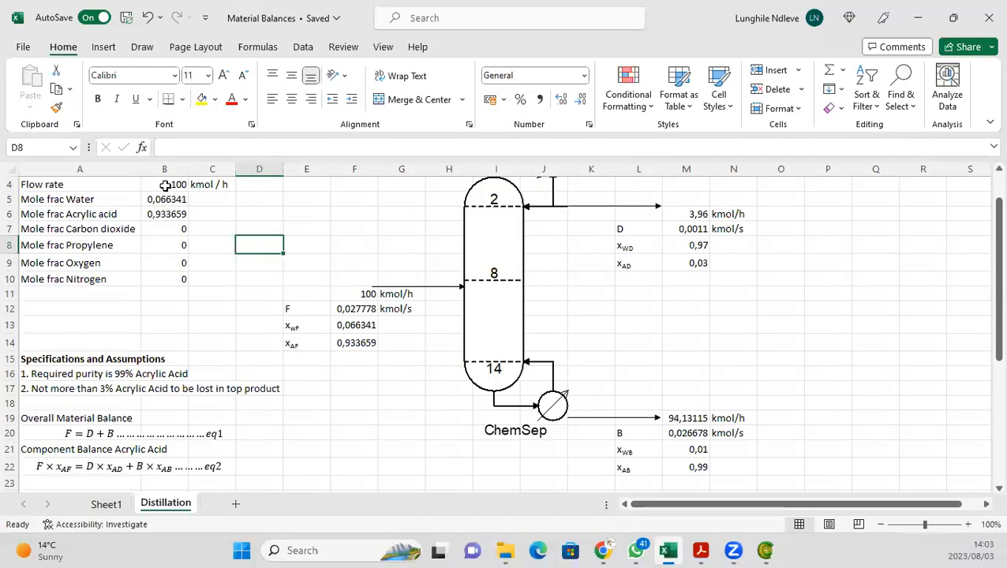
Step: Set the feed flow rate in cell B4 of the Distillation sheet to 98,57 kmol/h
left_click(166, 184)
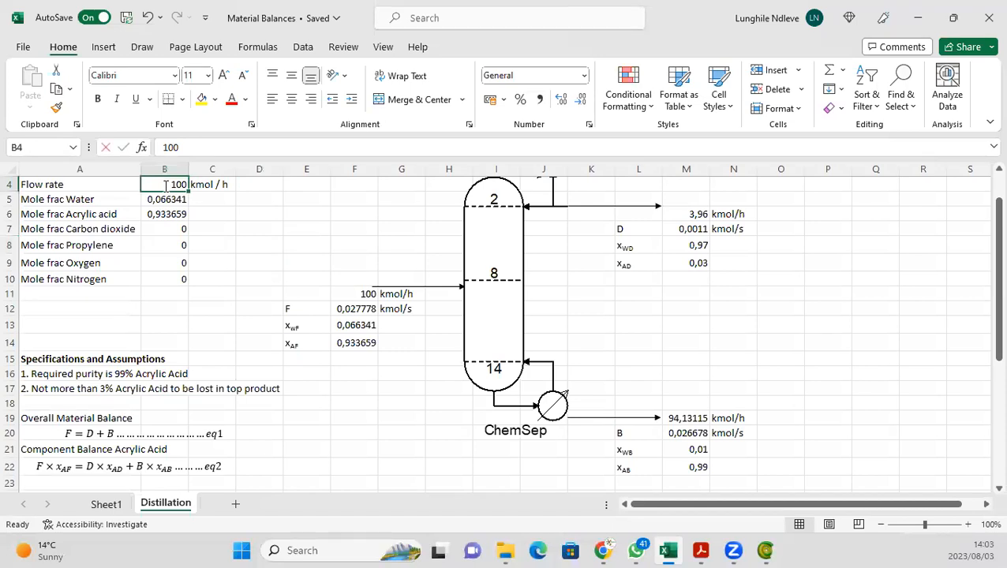
type("98,")
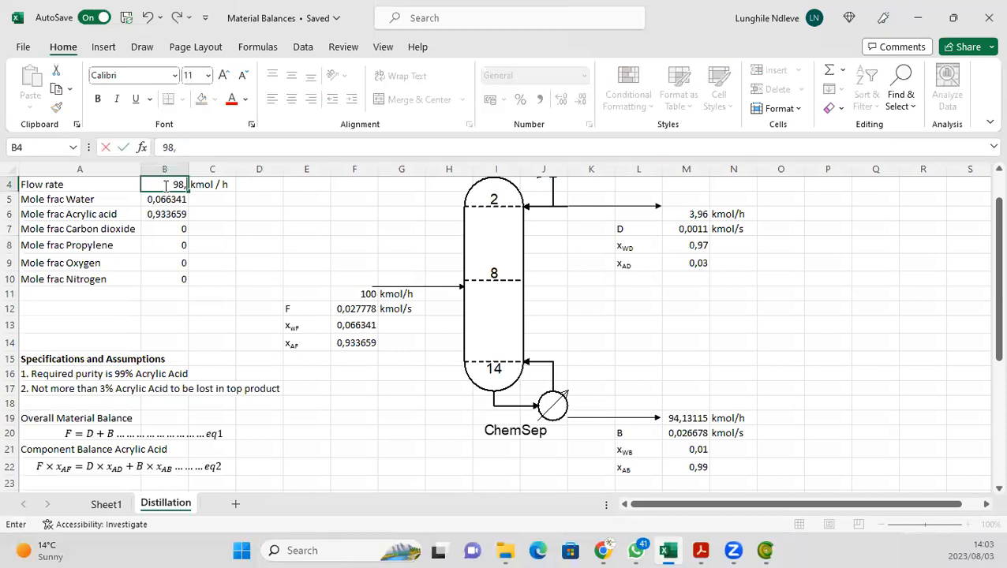
type("57")
key("Return")
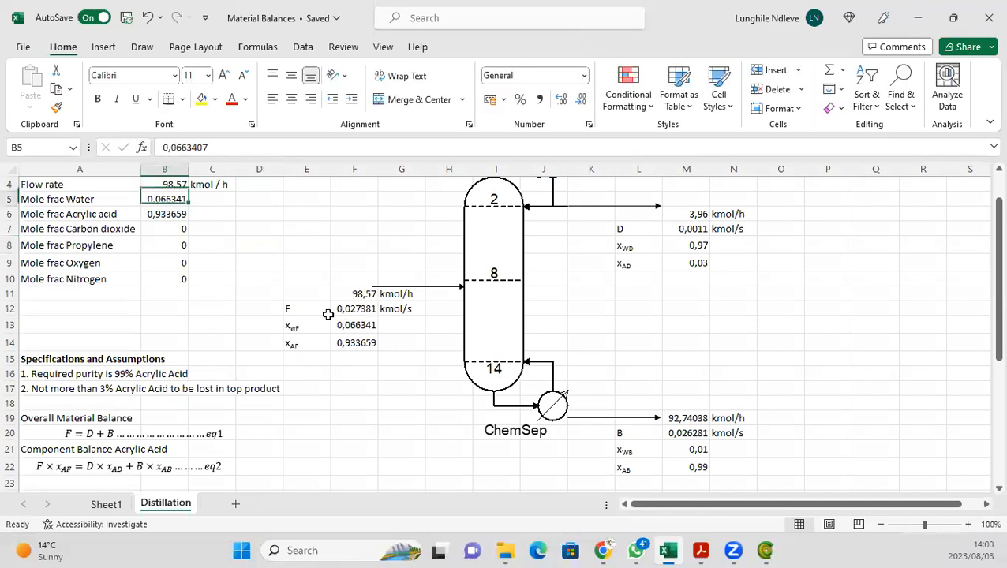
left_click(260, 264)
scroll(260, 270, "up", 1)
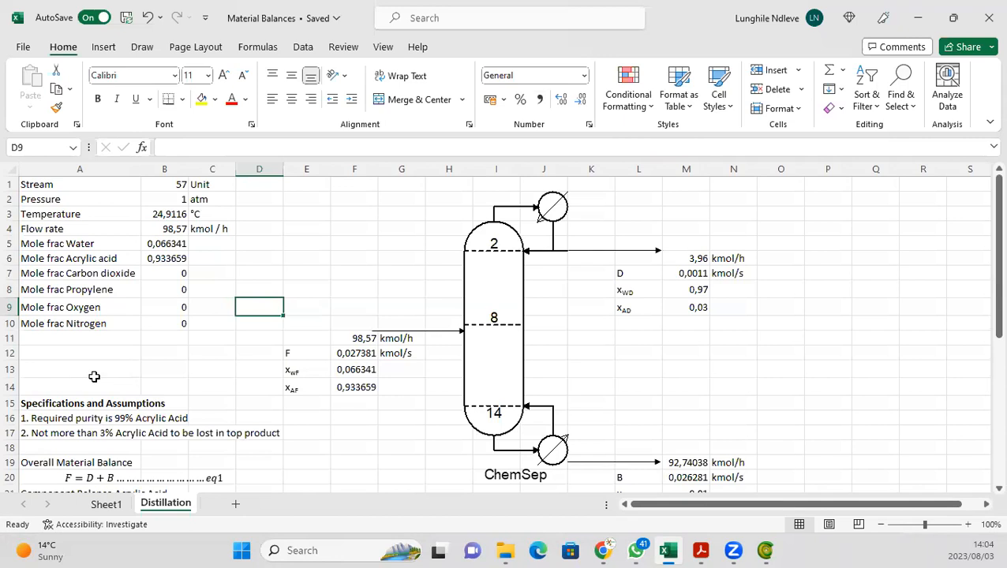
Step: Inspect the formulas behind the bottoms acrylic acid and water fractions in cells M21 and M22
scroll(647, 440, "down", 2)
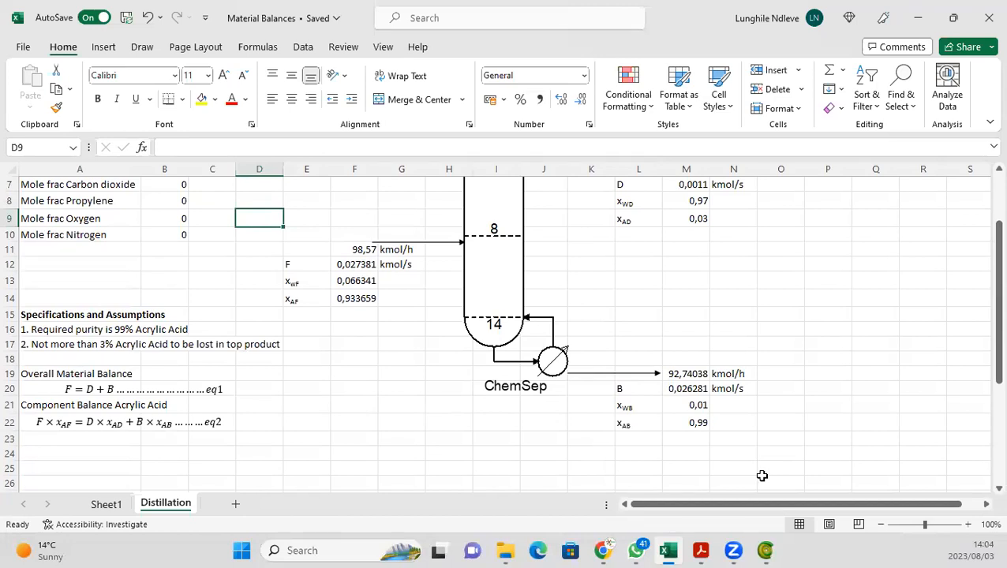
left_click(701, 427)
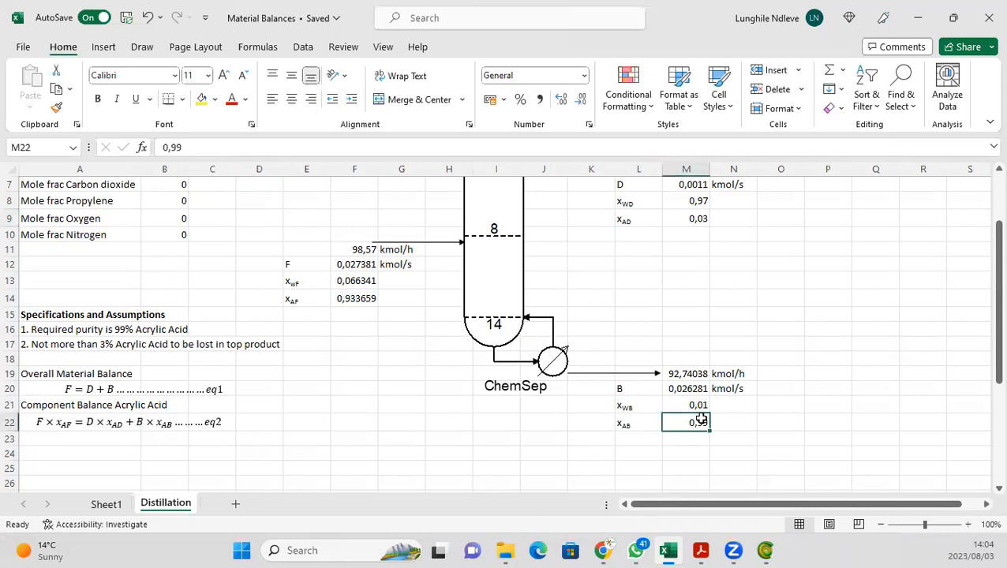
key("Up")
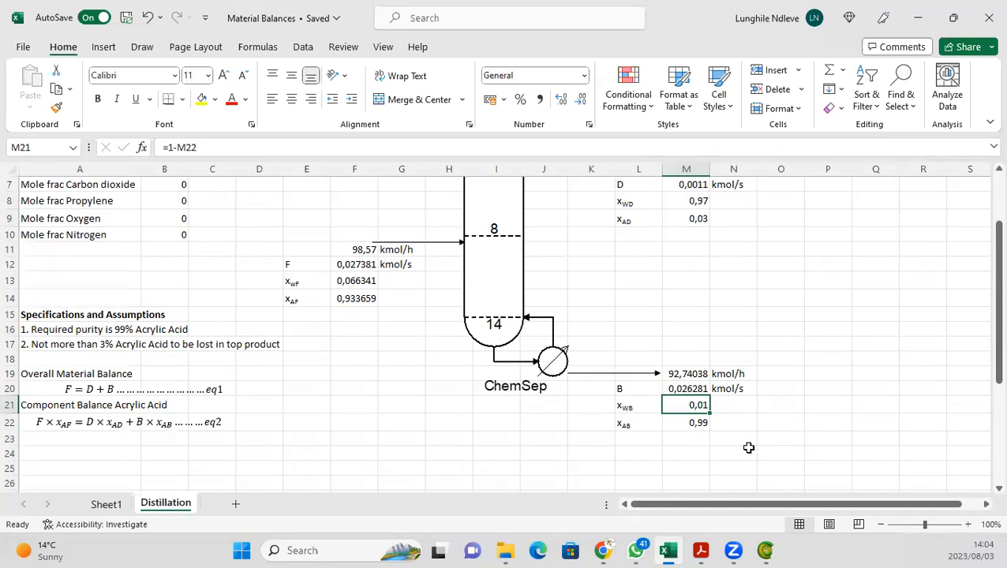
left_click(764, 439)
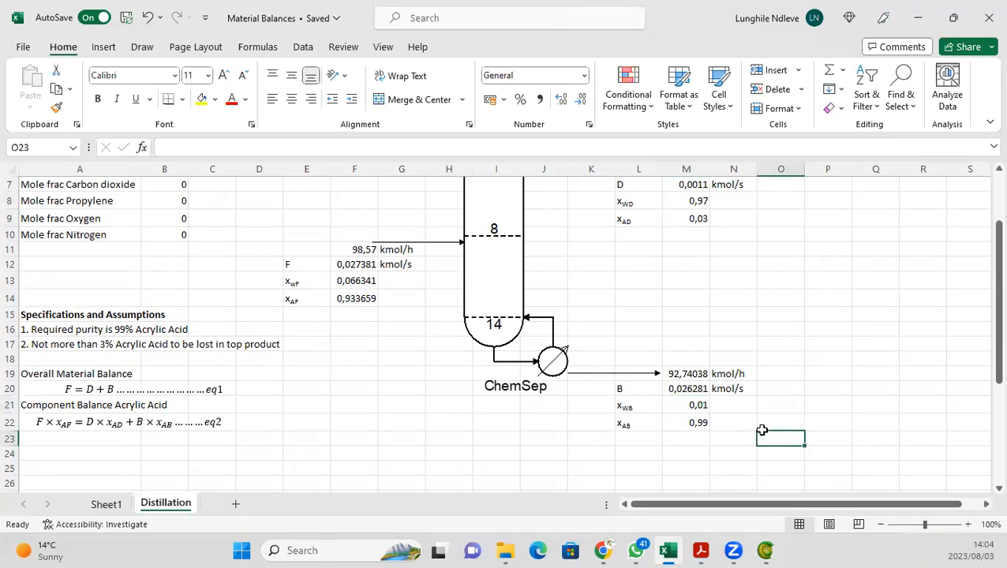
Step: Edit the second specification in A17 to allow not more than 5% acrylic acid lost in the top product
scroll(763, 430, "up", 1)
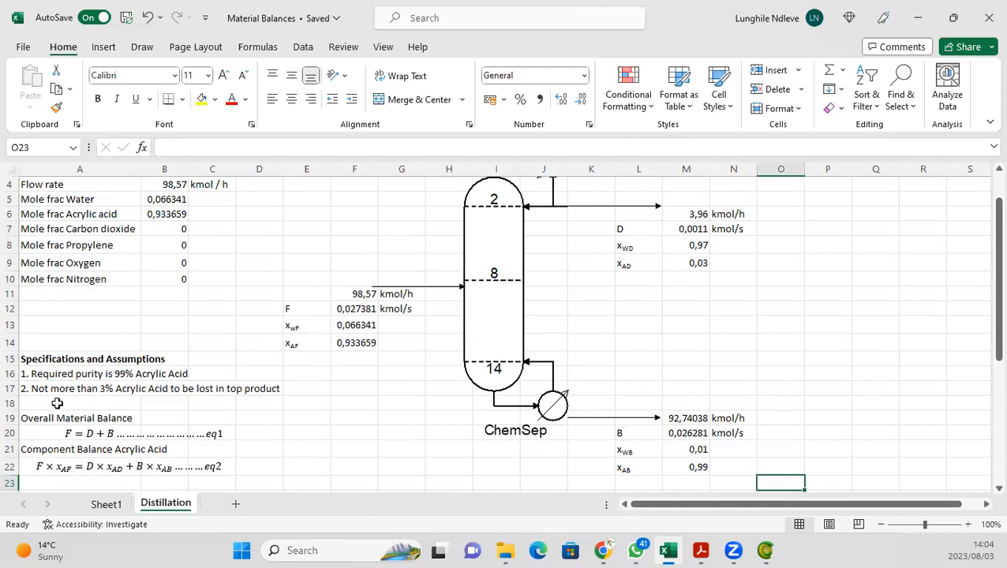
left_click(27, 387)
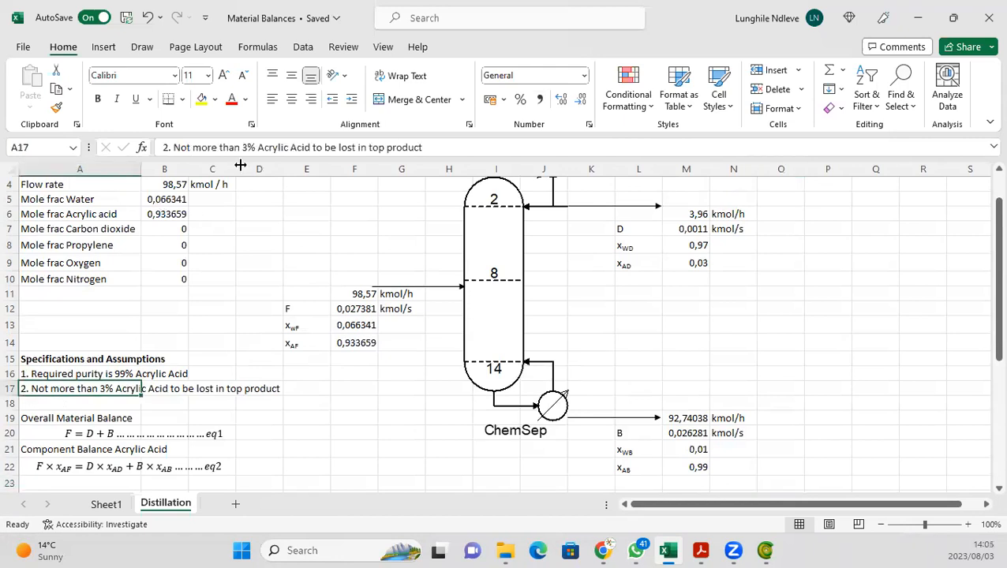
left_click(244, 146)
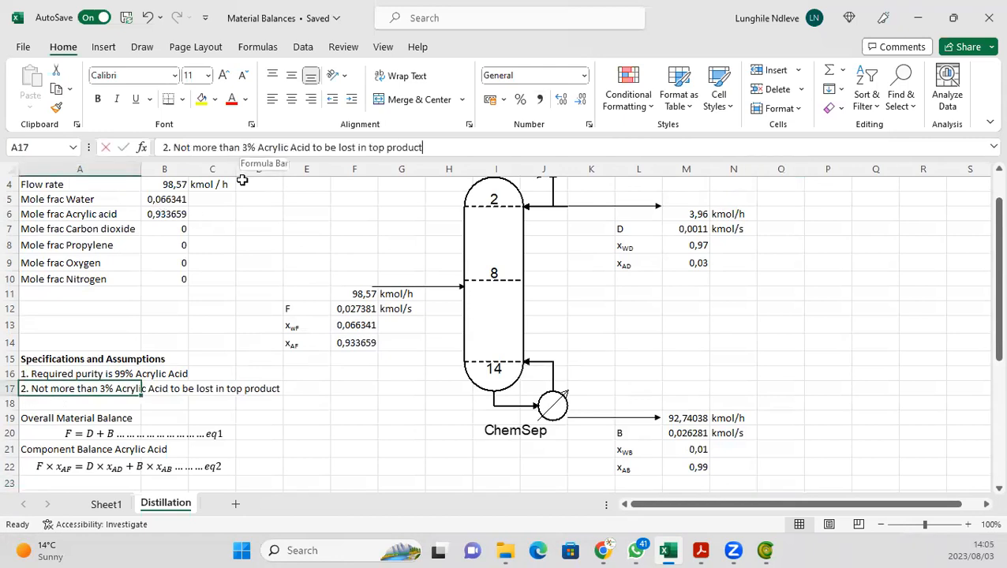
key("BackSpace")
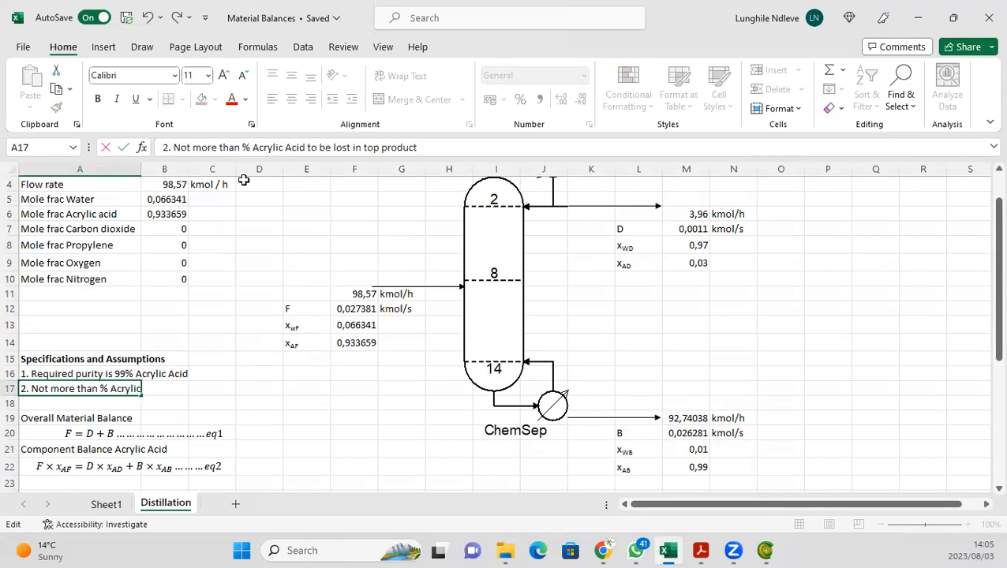
type("5")
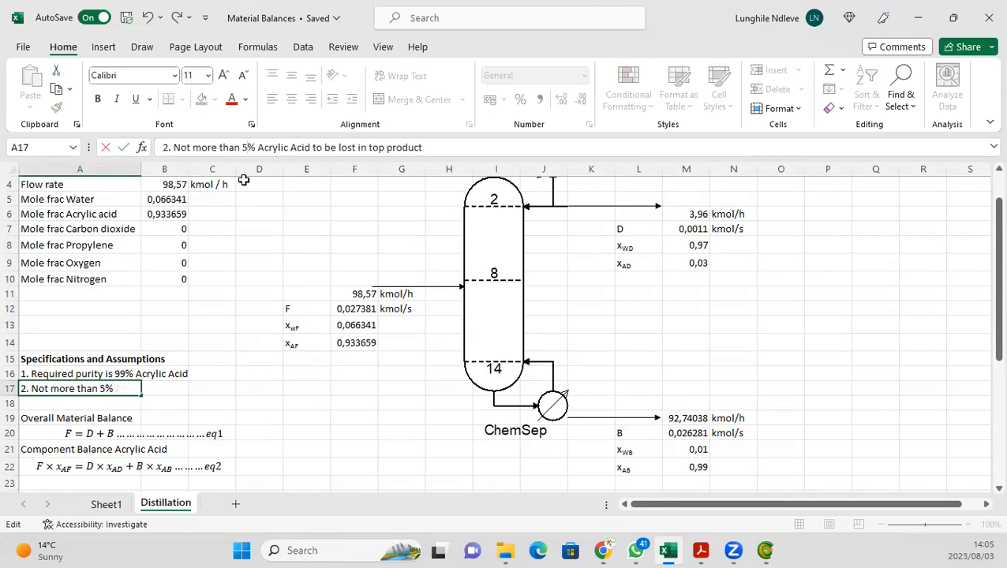
Step: Set the distillate acrylic acid fraction x_AD in cell M9 to 0,05
left_click(688, 263)
left_click(213, 143)
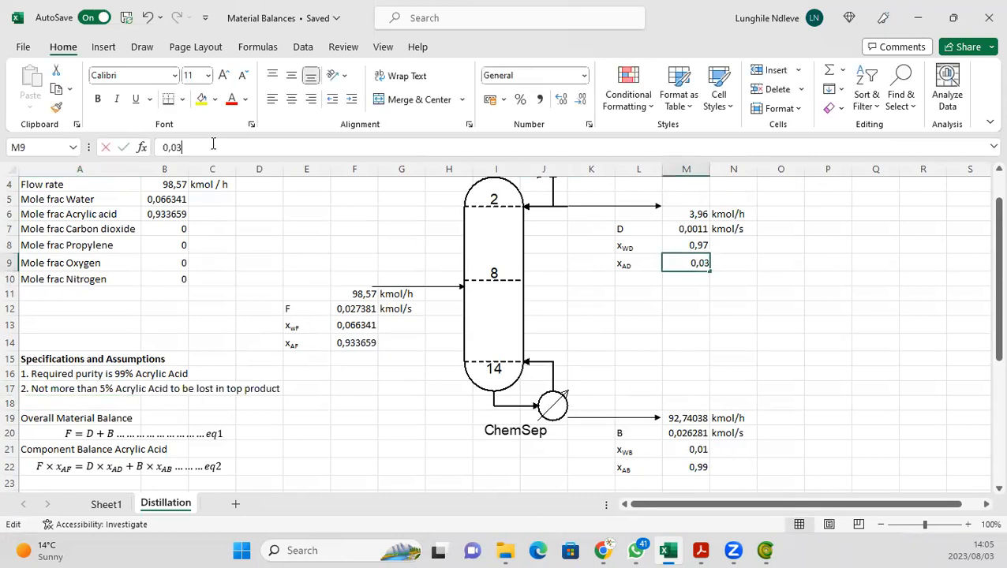
key("BackSpace")
type("5")
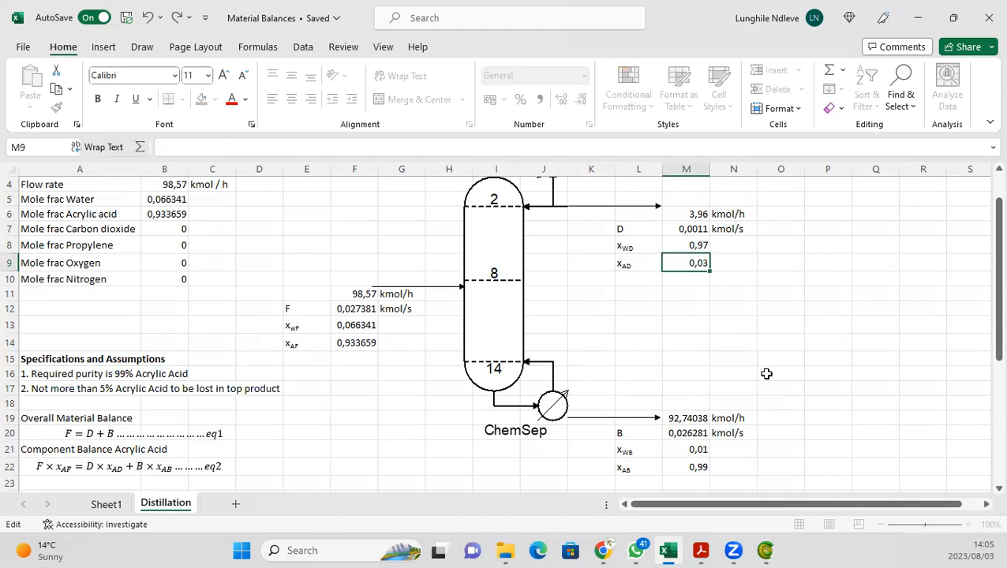
key("Return")
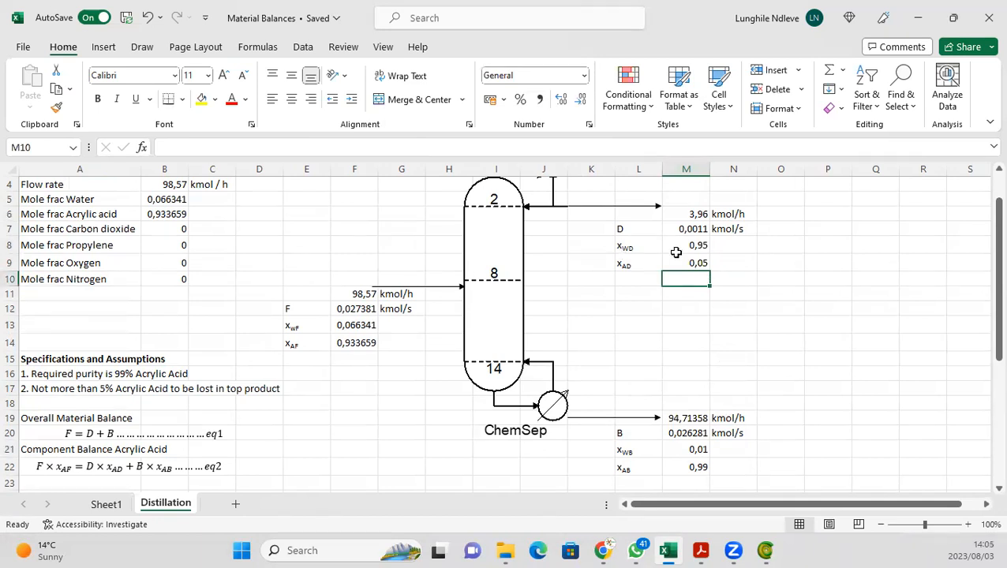
Step: Review the specification text in A17 and the bottoms flow formula in cell M19
left_click(85, 391)
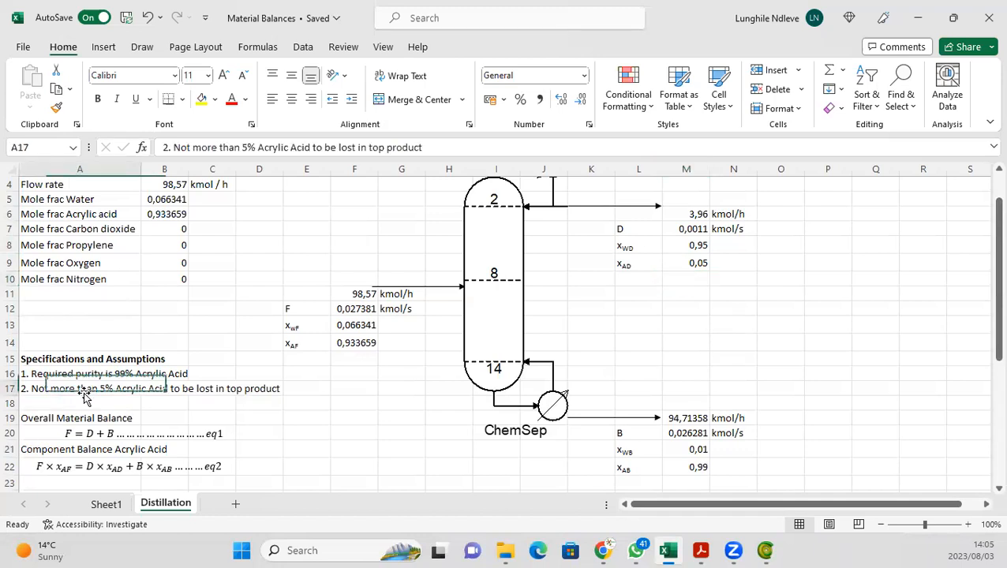
left_click(334, 439)
scroll(117, 447, "down", 1)
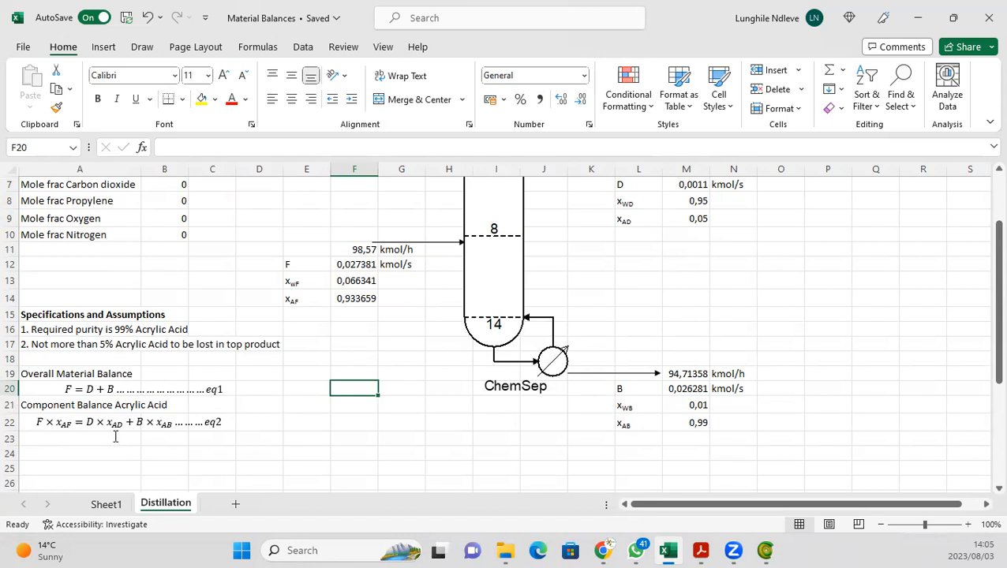
left_click(698, 283)
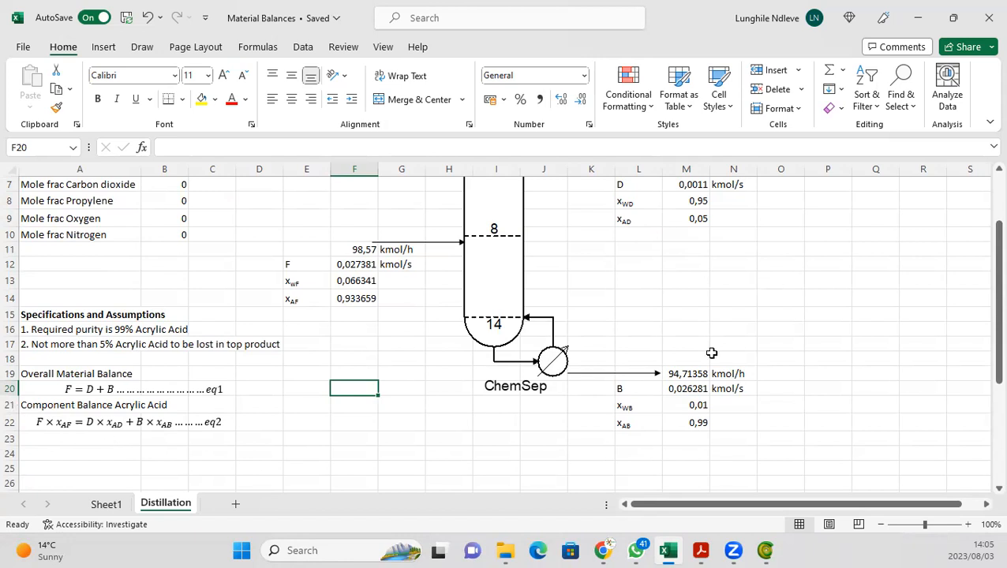
left_click(678, 375)
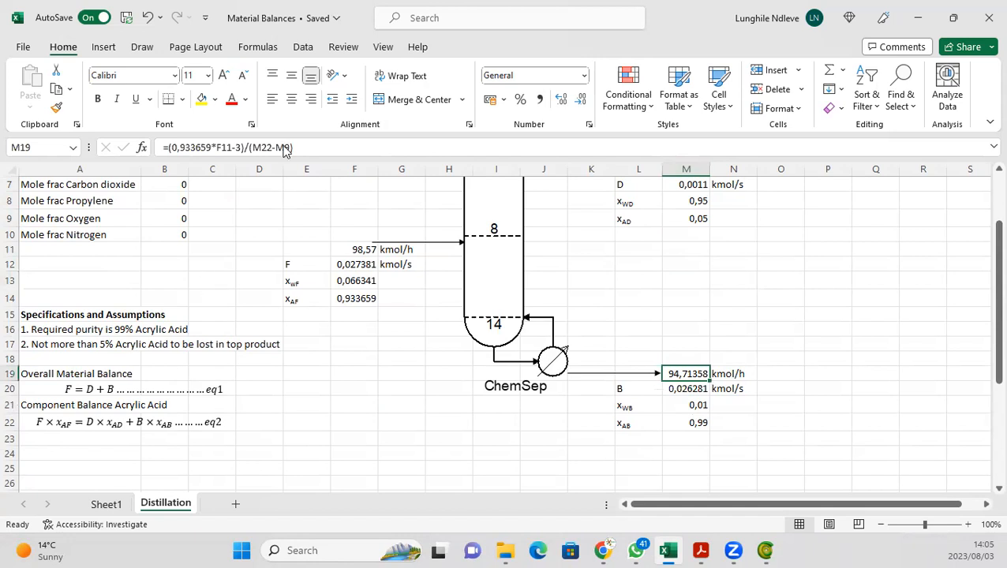
left_click(323, 146)
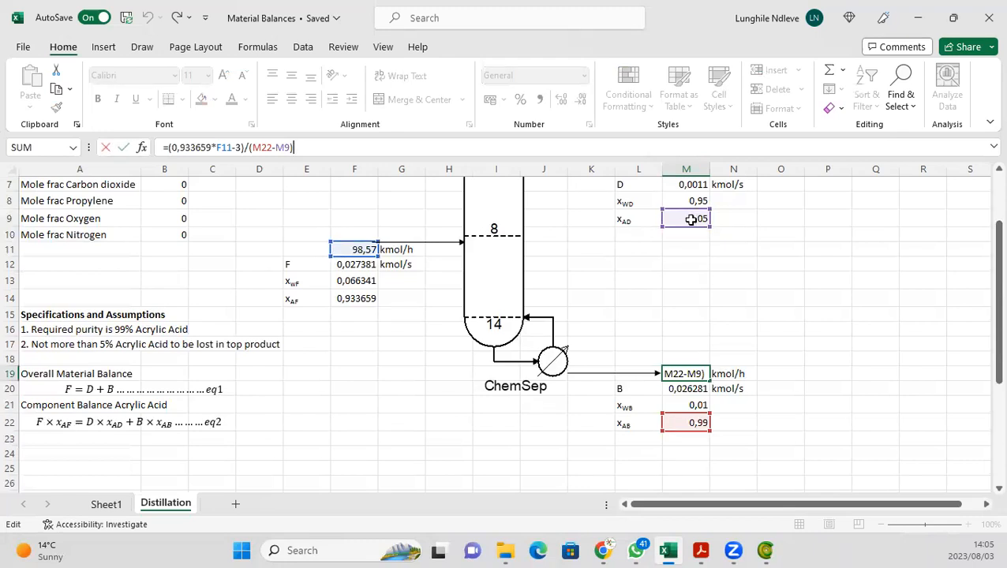
key("ctrl+Return")
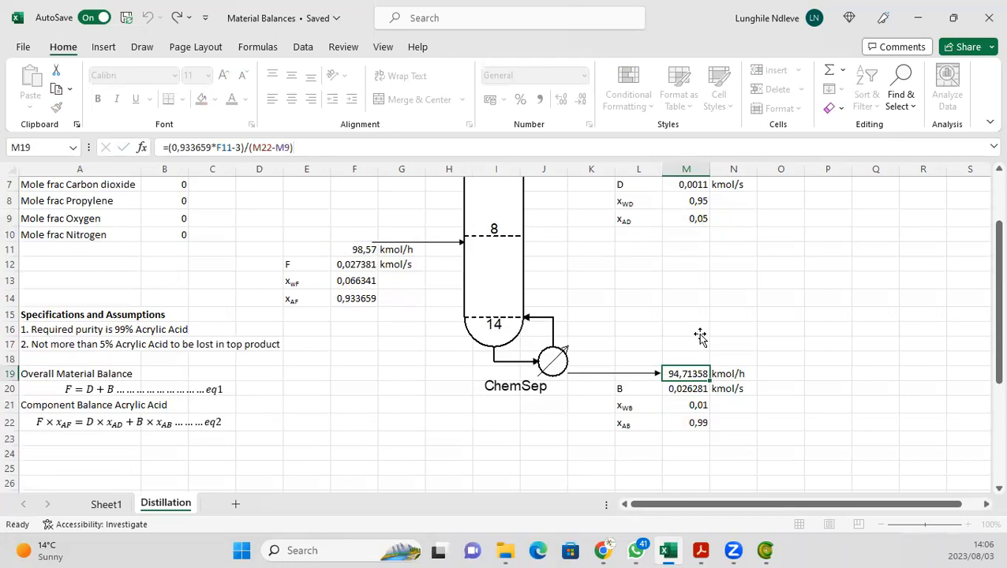
left_click(703, 332)
left_click(772, 313)
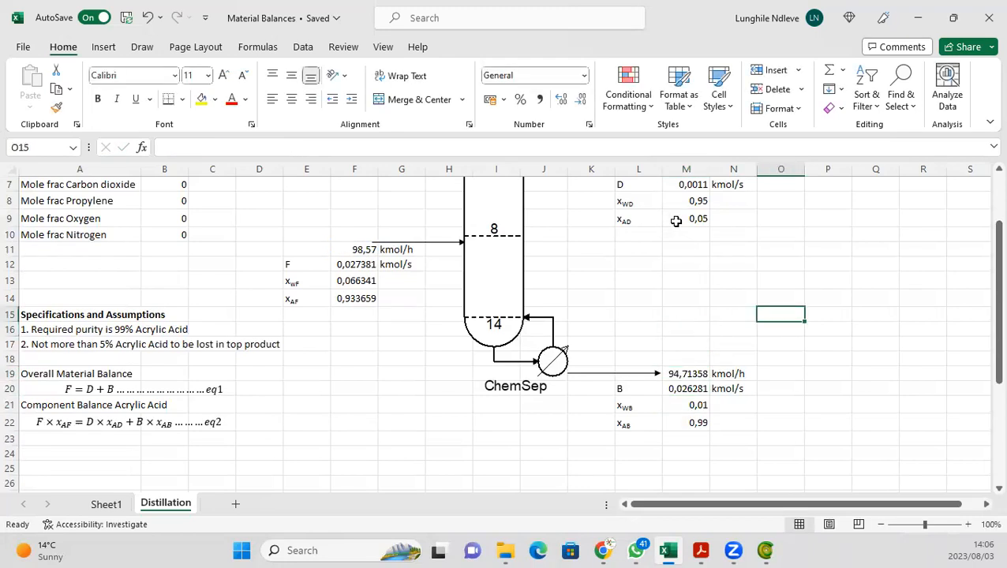
Step: Set the distillate acrylic acid fraction x_AD in cell M9 to 0,1
left_click(675, 222)
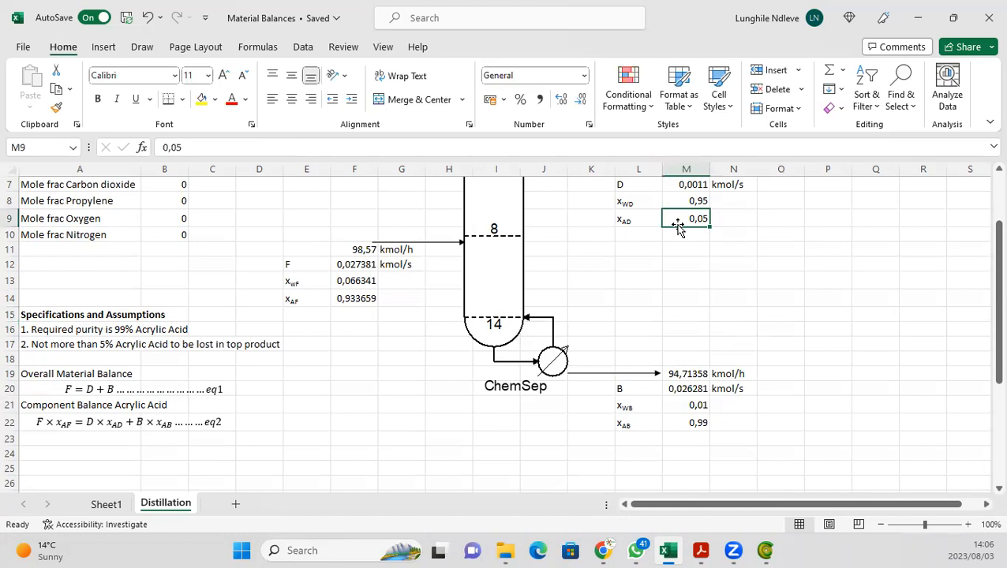
type("0.")
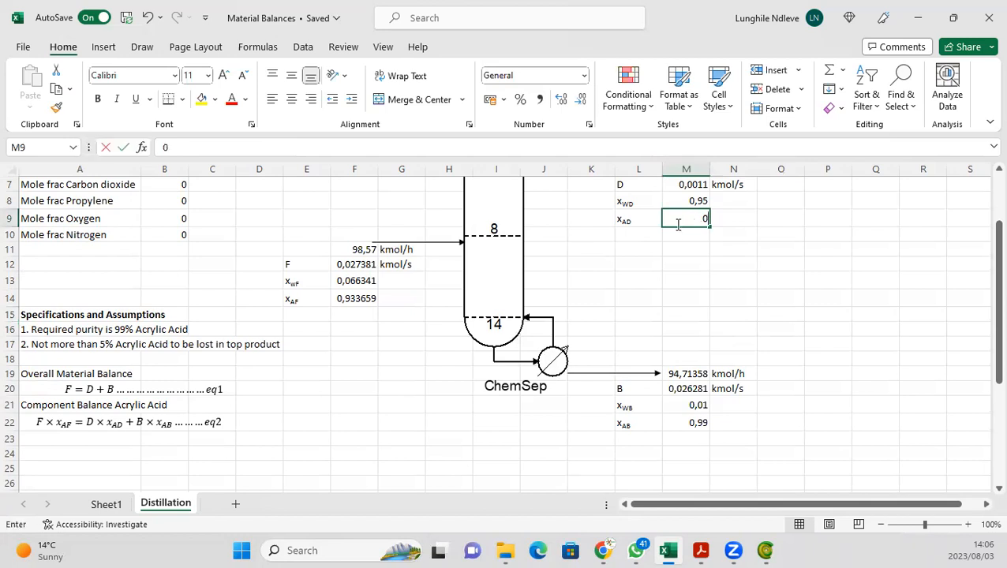
key("BackSpace")
type(",1")
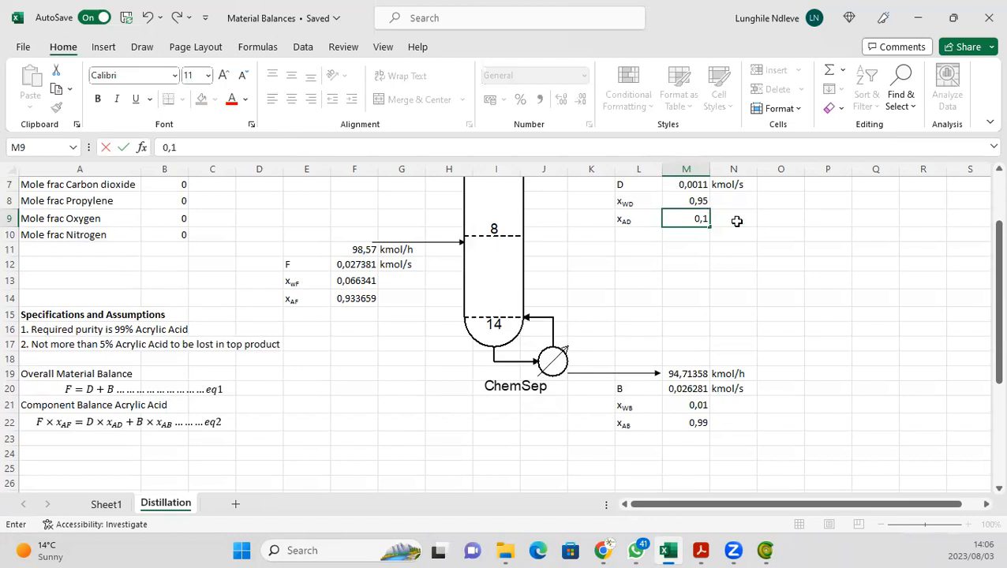
key("Return")
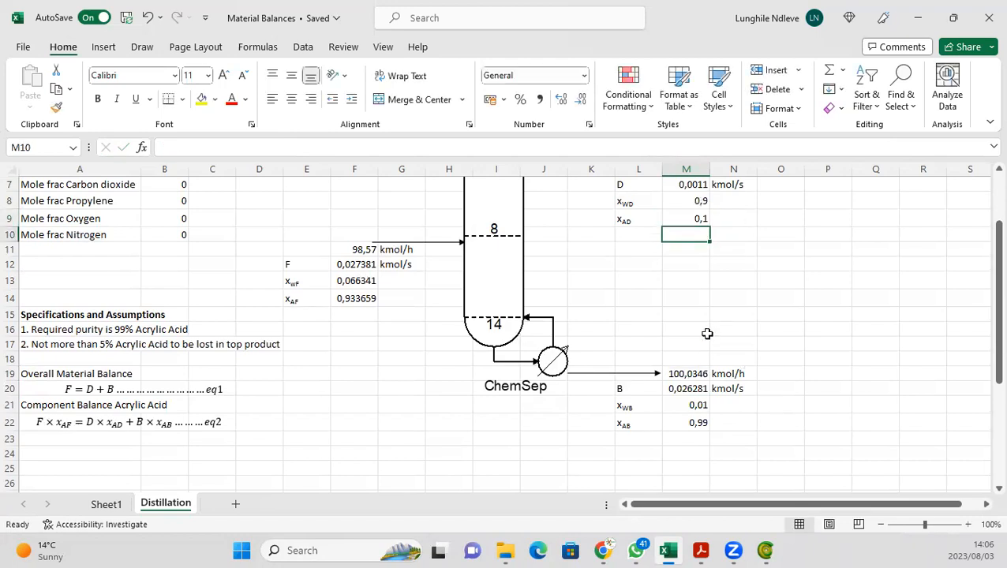
scroll(707, 334, "up", 2)
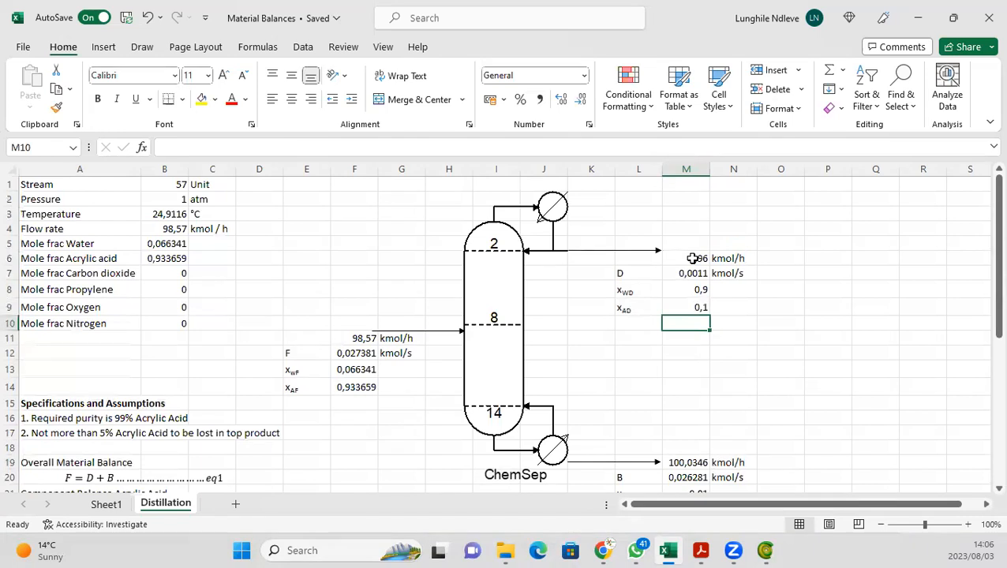
left_click(692, 259)
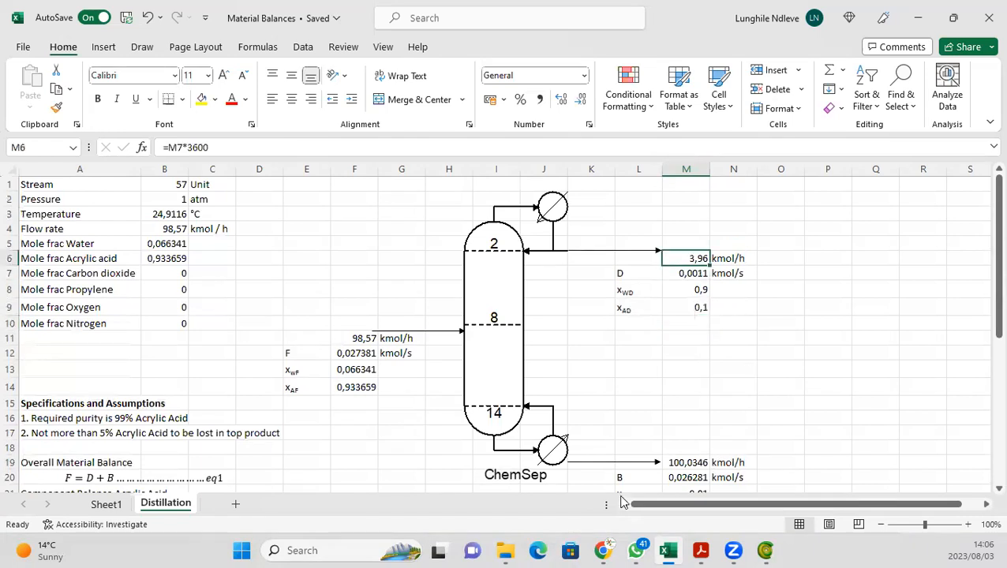
type("=")
scroll(664, 420, "down", 1)
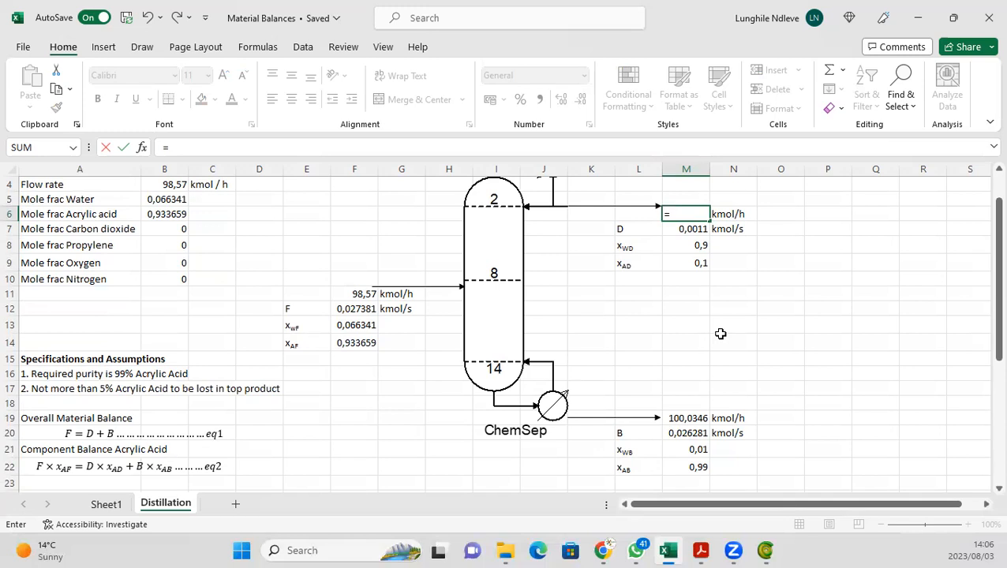
key("BackSpace")
Step: Set the distillate acrylic acid fraction x_AD in cell M9 back to 0,03
left_click(684, 264)
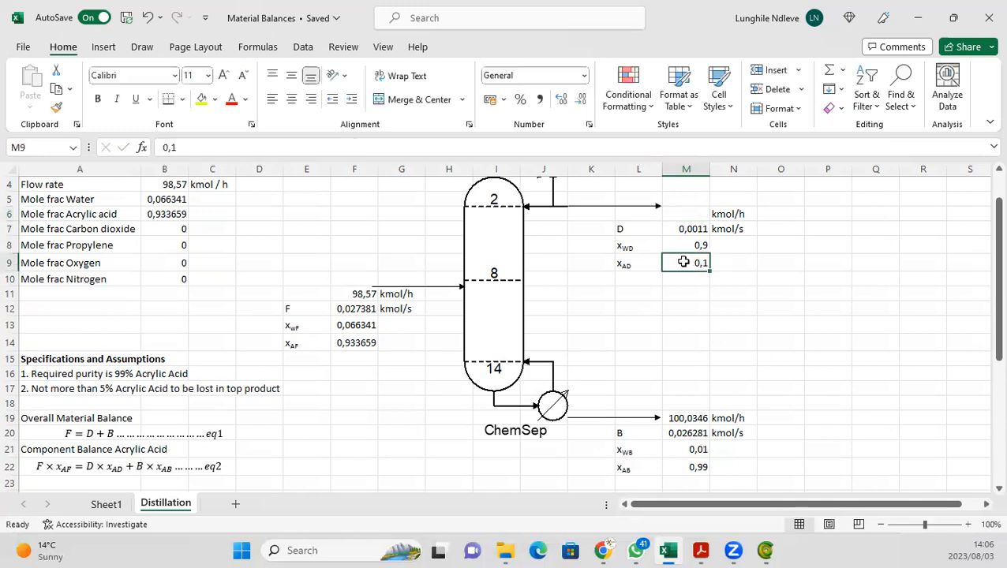
type("0.")
key("BackSpace")
type(",03")
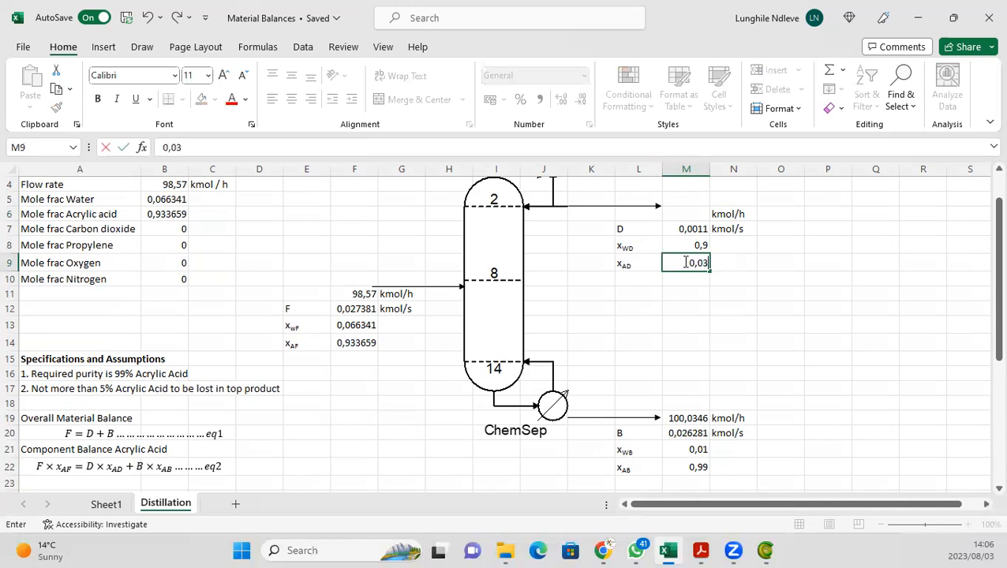
Step: Enter the formula =F11-M19 in cell M6 to compute the distillate flow in kmol/h
left_click(675, 210)
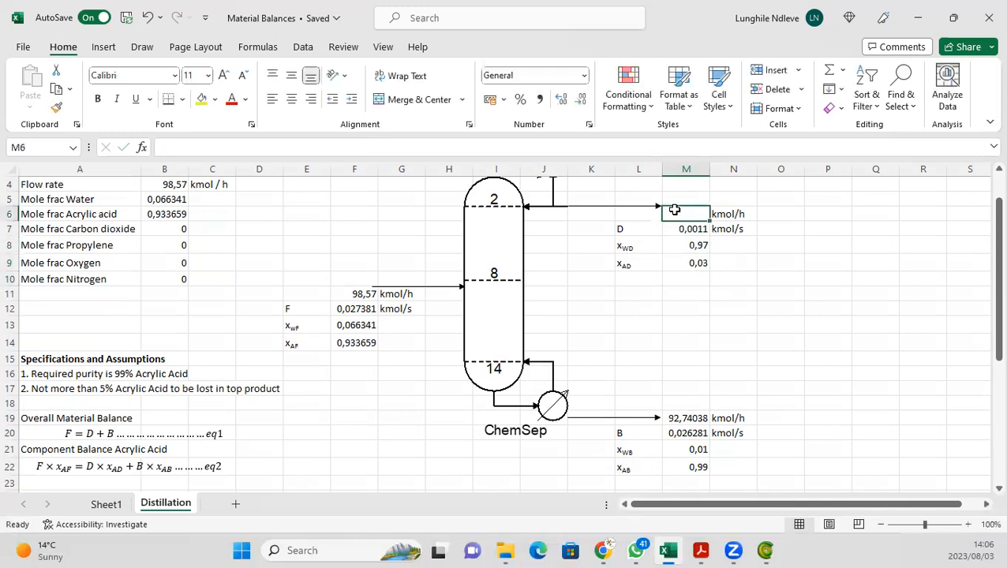
type("=")
left_click(363, 292)
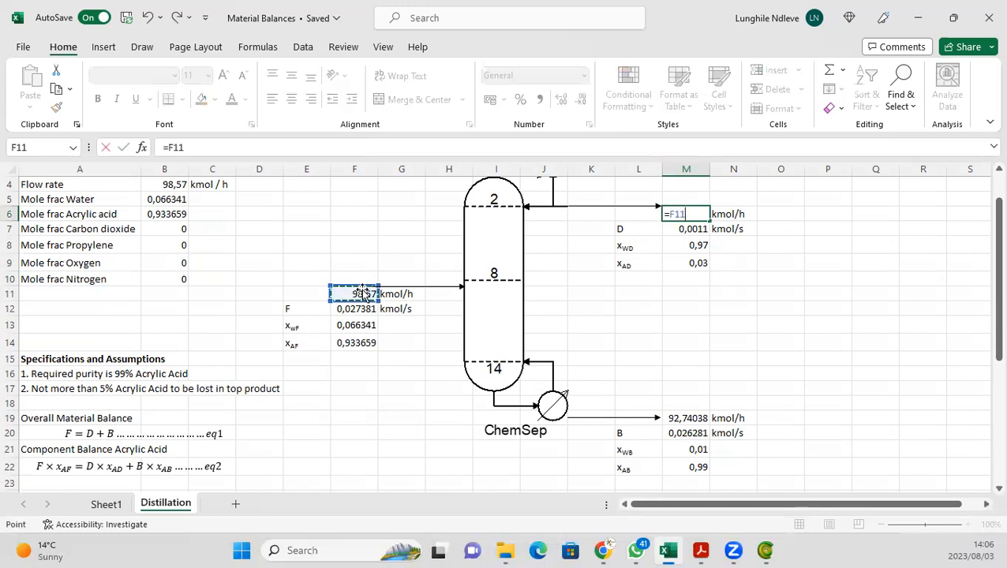
type("-")
left_click(696, 420)
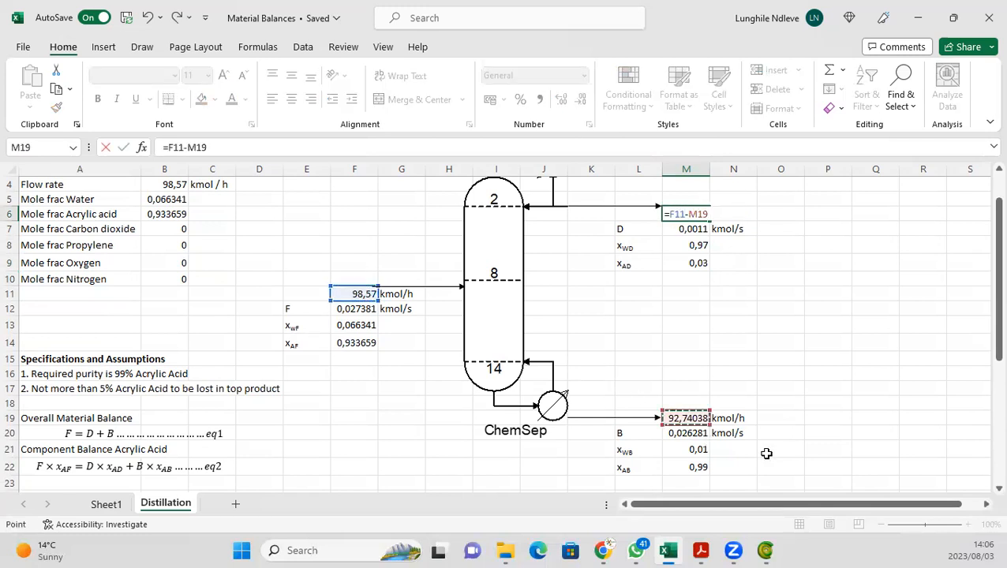
key("Return")
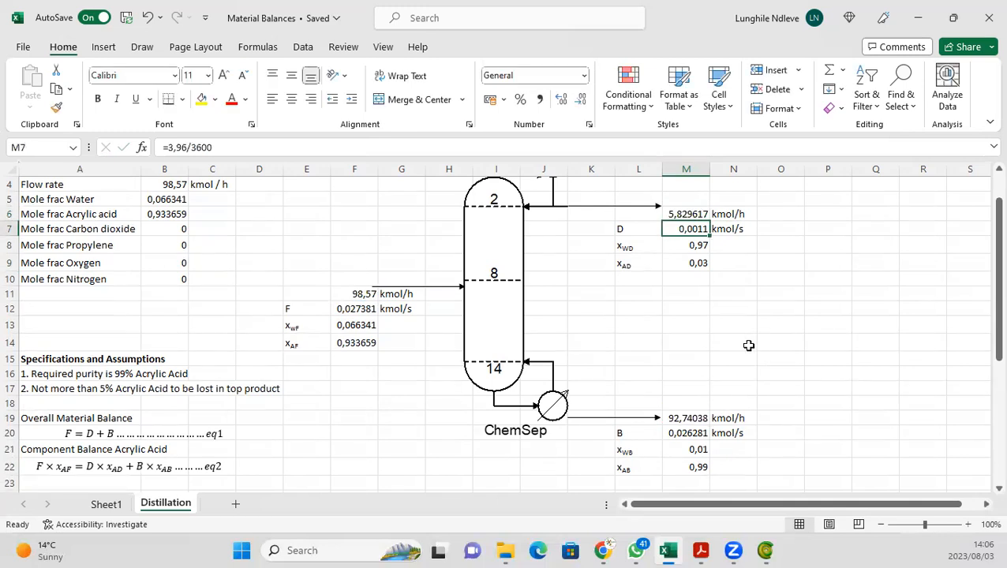
Step: Enter the formula =M6/3600 in cell M7 to convert the distillate flow to kmol/s
type("=")
left_click(679, 214)
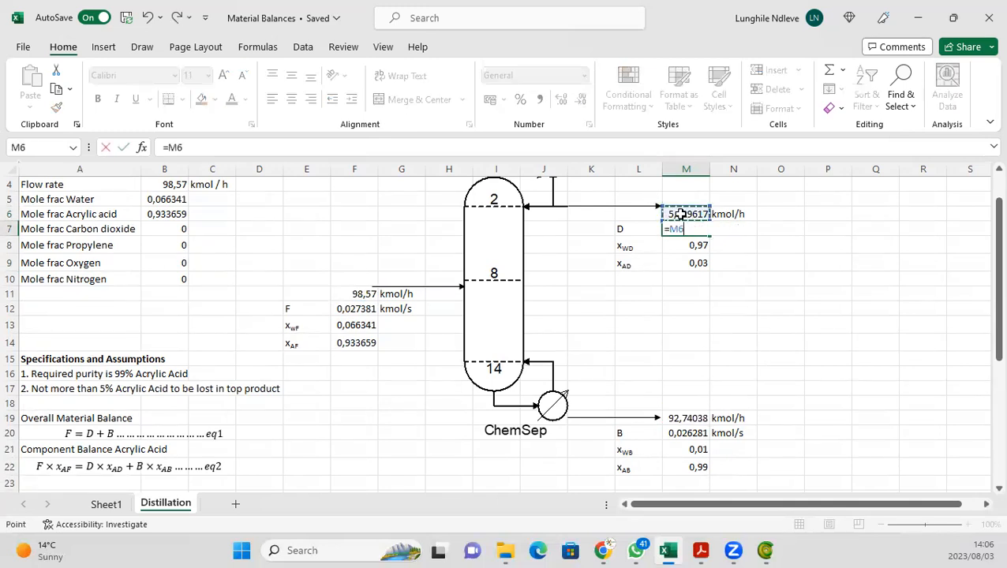
type("/3600")
key("Return")
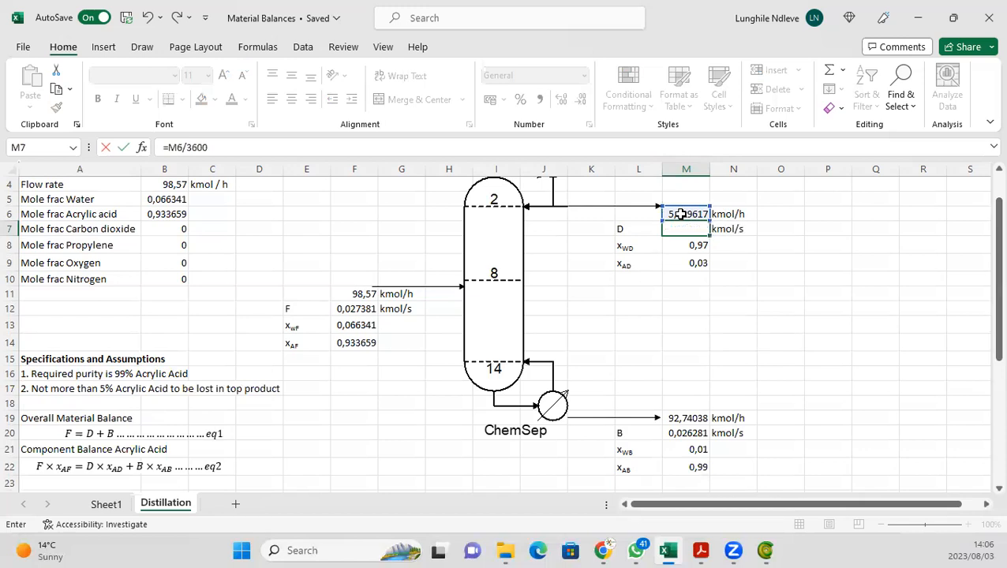
left_click(831, 354)
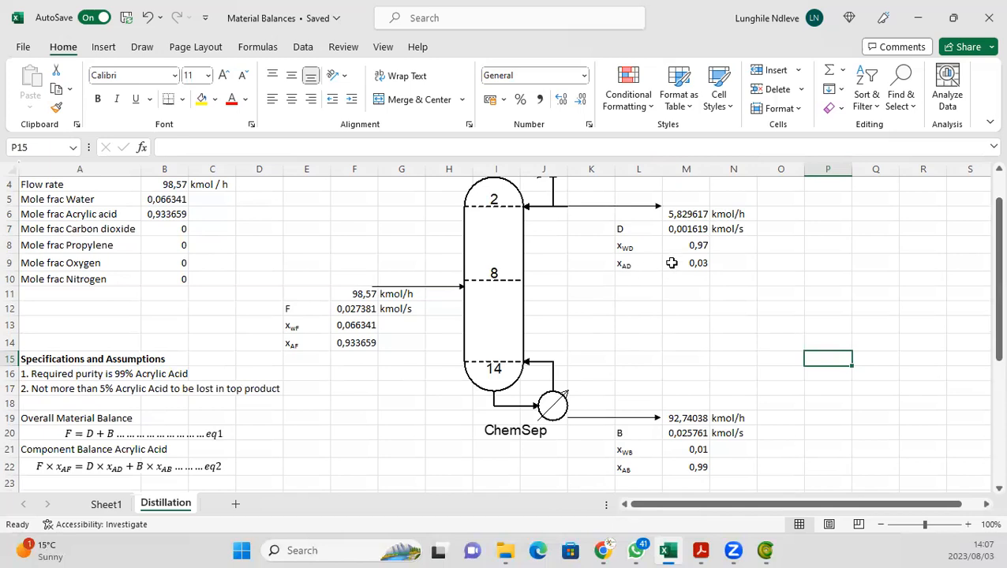
Step: Set the bottoms acrylic acid fraction x_AB in cell M22 to 0,95
left_click(686, 470)
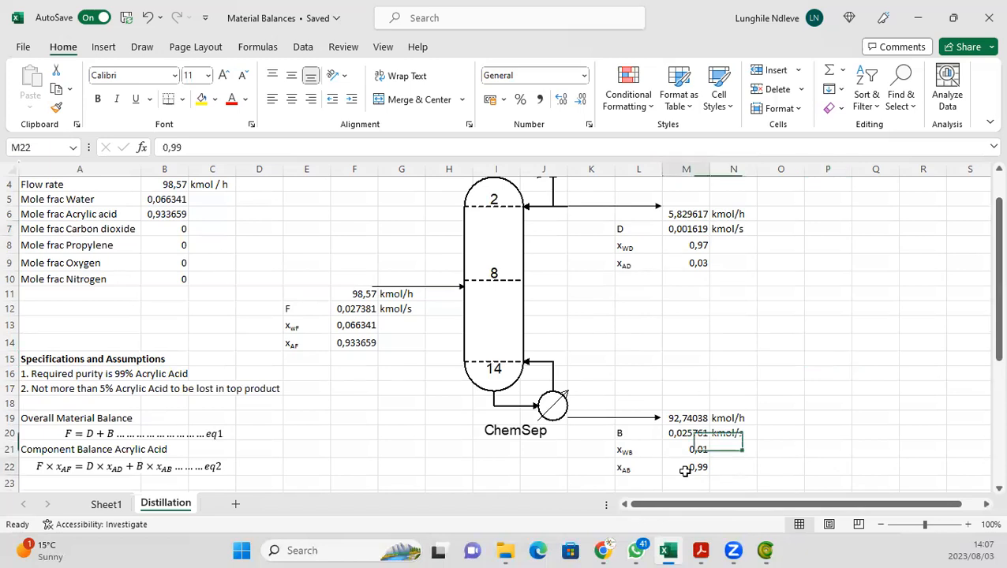
type("0,")
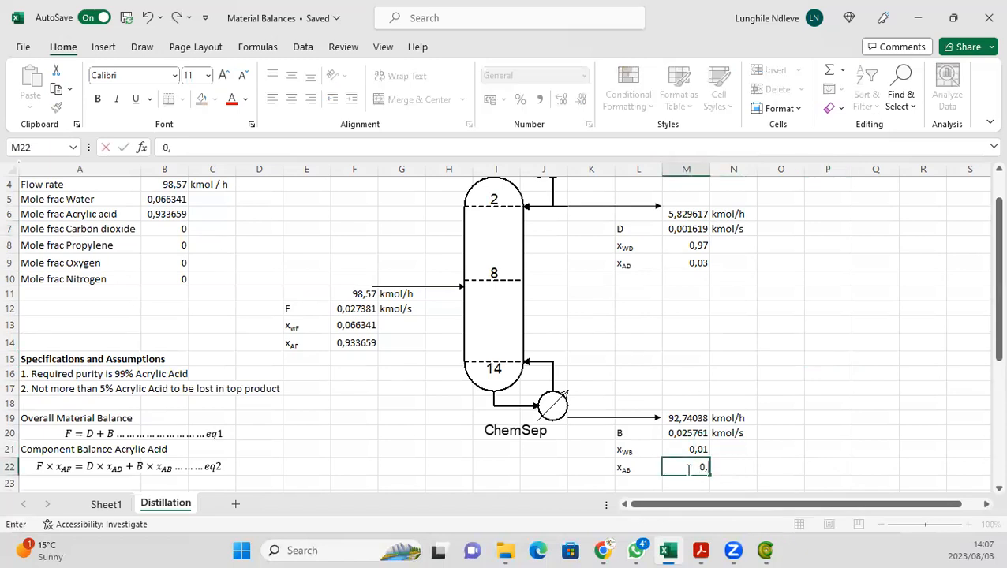
type("95")
key("Return")
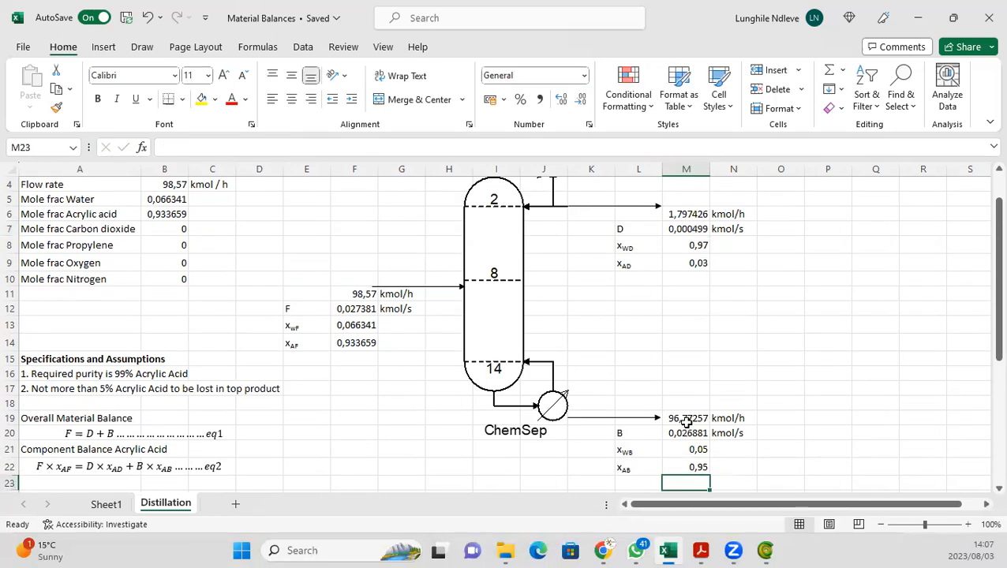
Step: Set the distillate acrylic acid fraction x_AD in cell M9 to 0,05
left_click(672, 266)
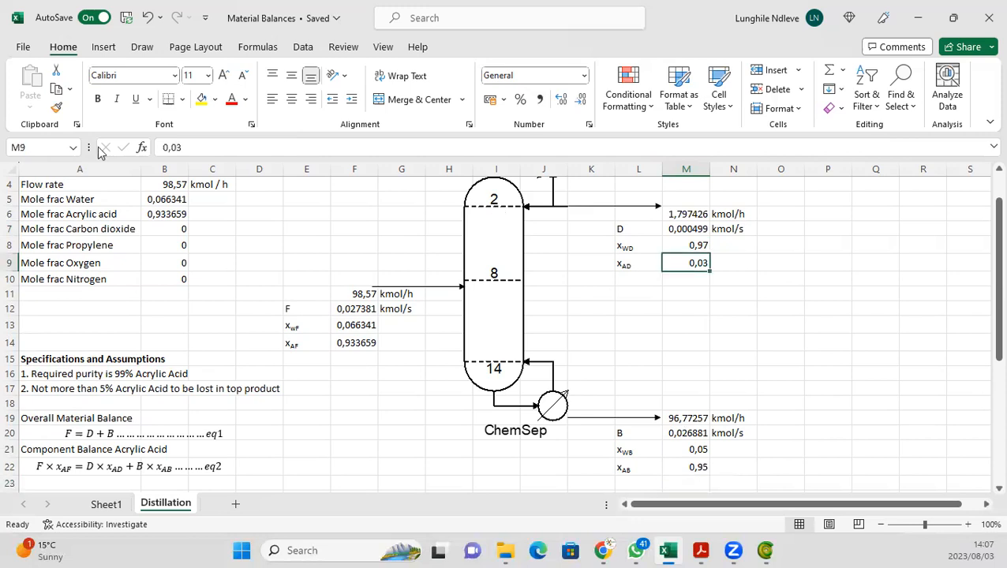
left_click(190, 147)
key("BackSpace")
type("5")
key("Return")
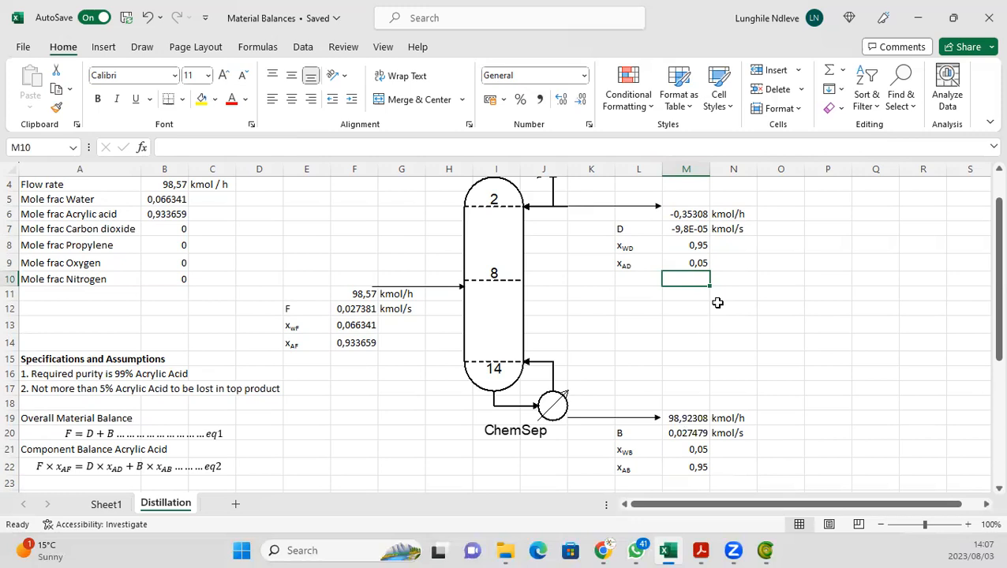
Step: Set the distillate acrylic acid fraction x_AD in cell M9 to 0,04
left_click(689, 269)
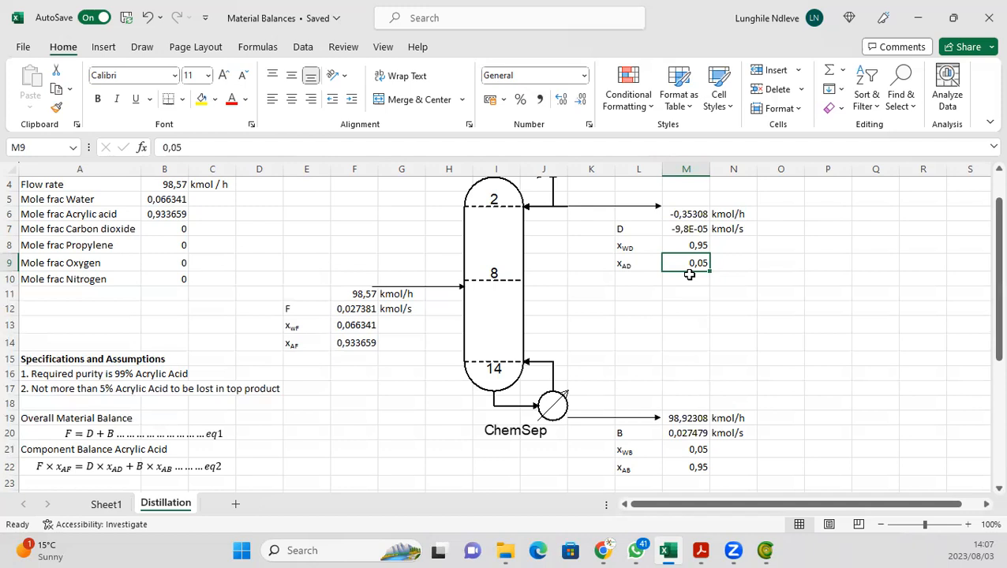
type("0,04")
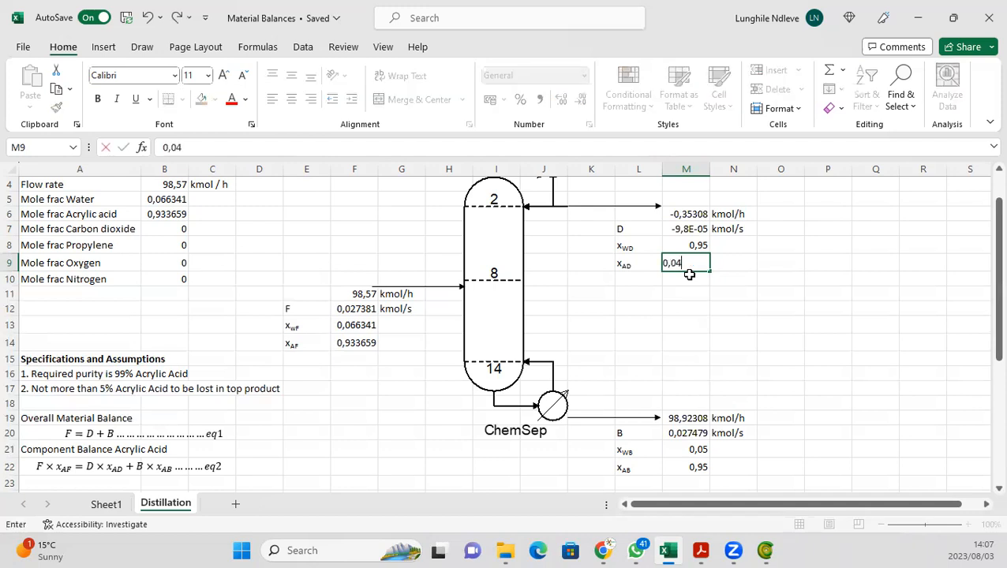
key("Return")
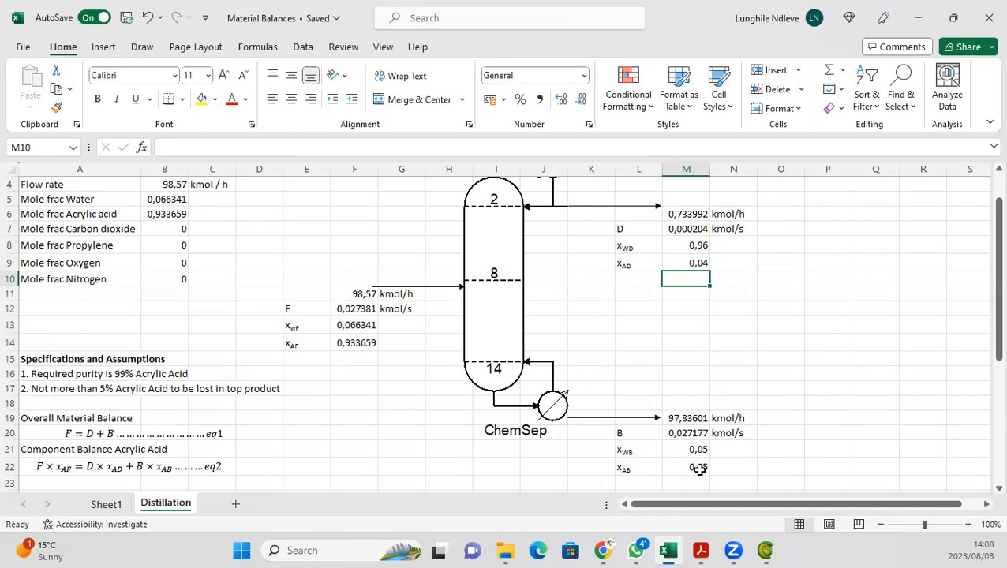
Step: Set the bottoms acrylic acid fraction x_AB in cell M22 to 0,98
left_click(676, 468)
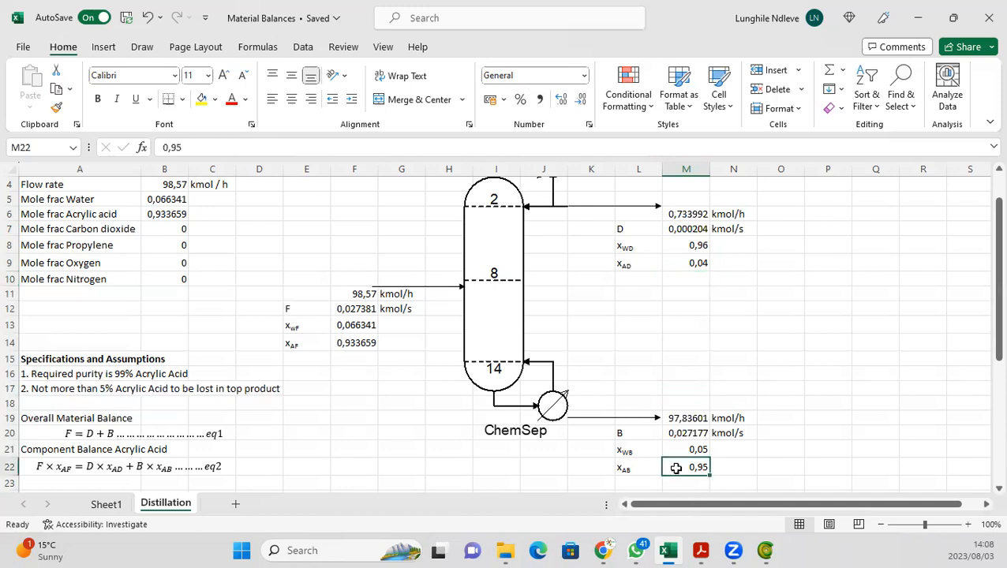
type("0")
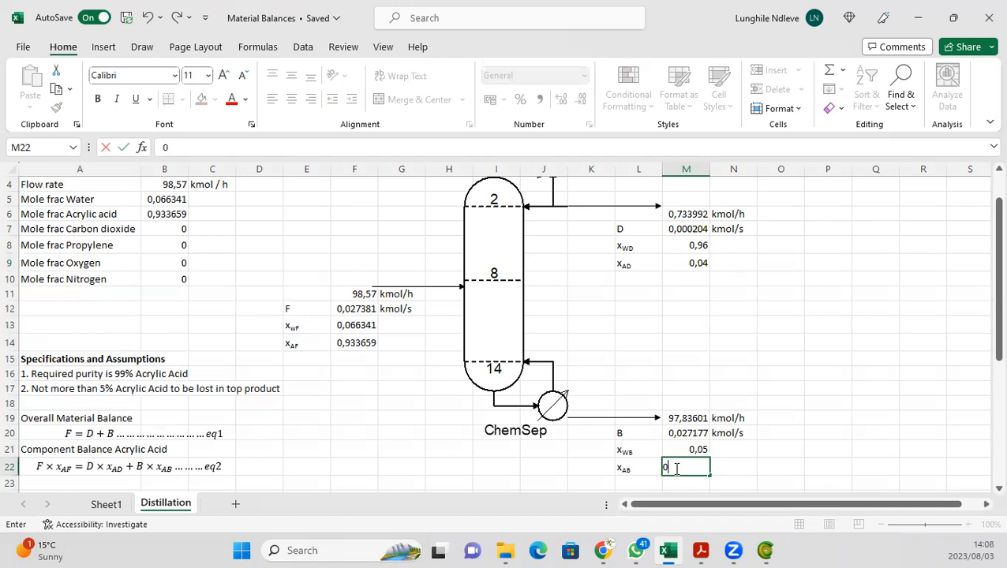
type(",96")
key("BackSpace")
type("8")
key("Return")
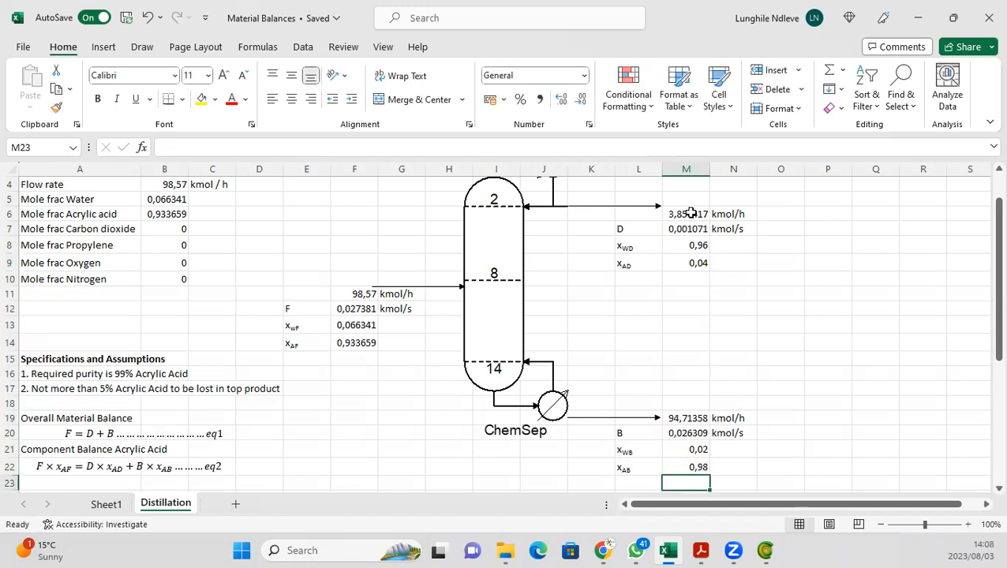
Step: Set the distillate acrylic acid fraction x_AD in cell M9 back to 0,03
left_click(688, 266)
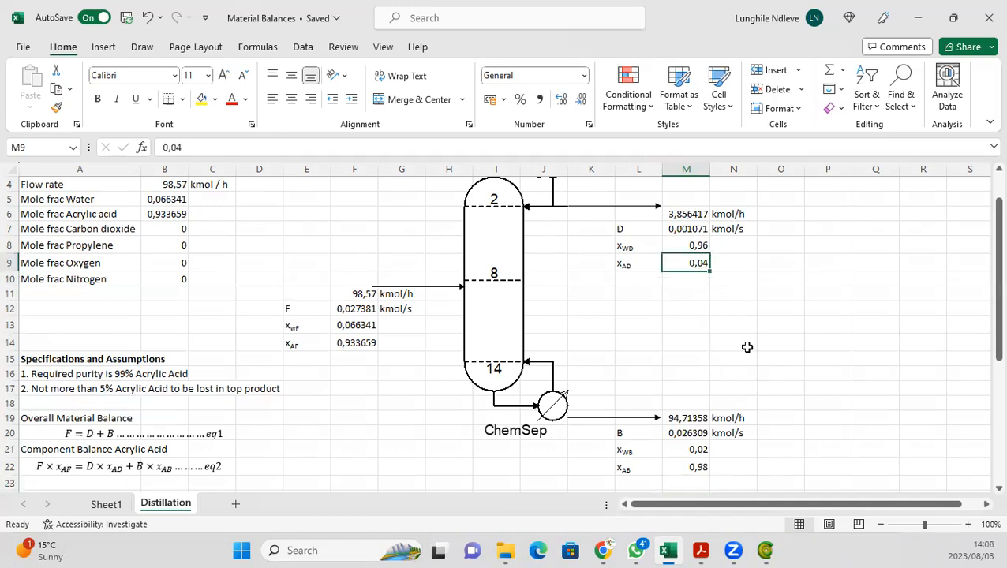
type("0,0")
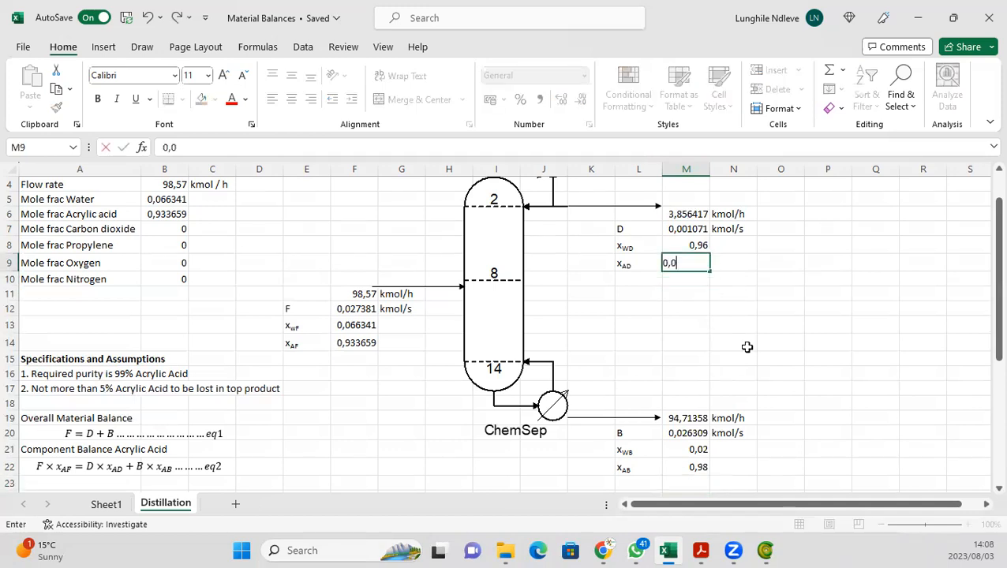
type("3")
key("Return")
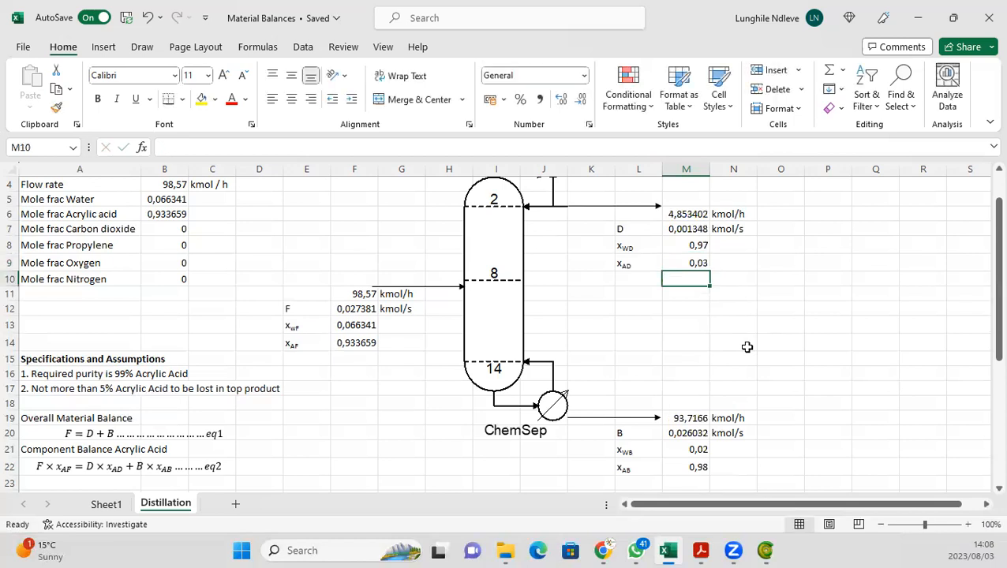
Step: Change the second assumption in cell A17 to allow not more than 3% acrylic acid lost in the top product
left_click(93, 391)
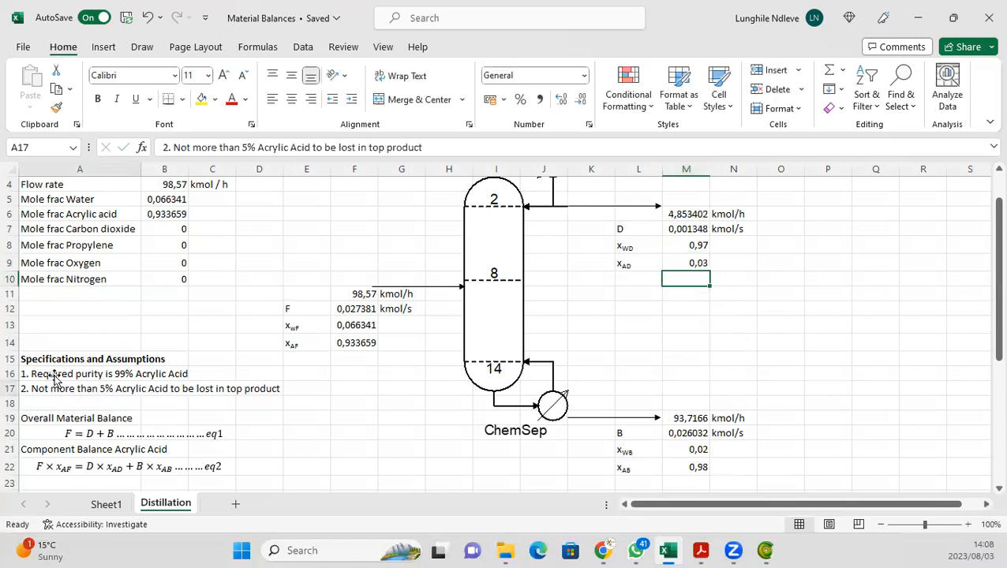
left_click(248, 147)
key("BackSpace")
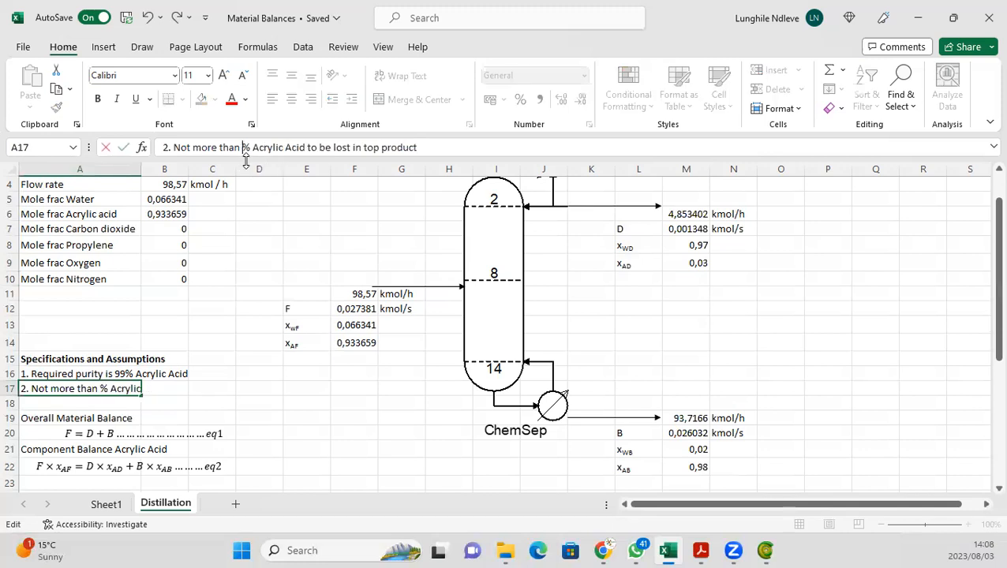
type("3")
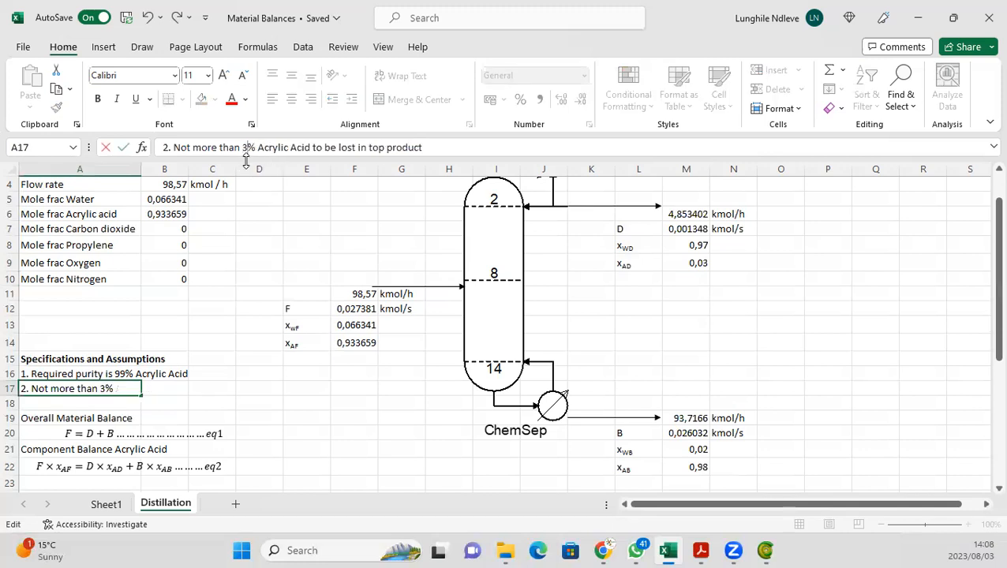
key("Return")
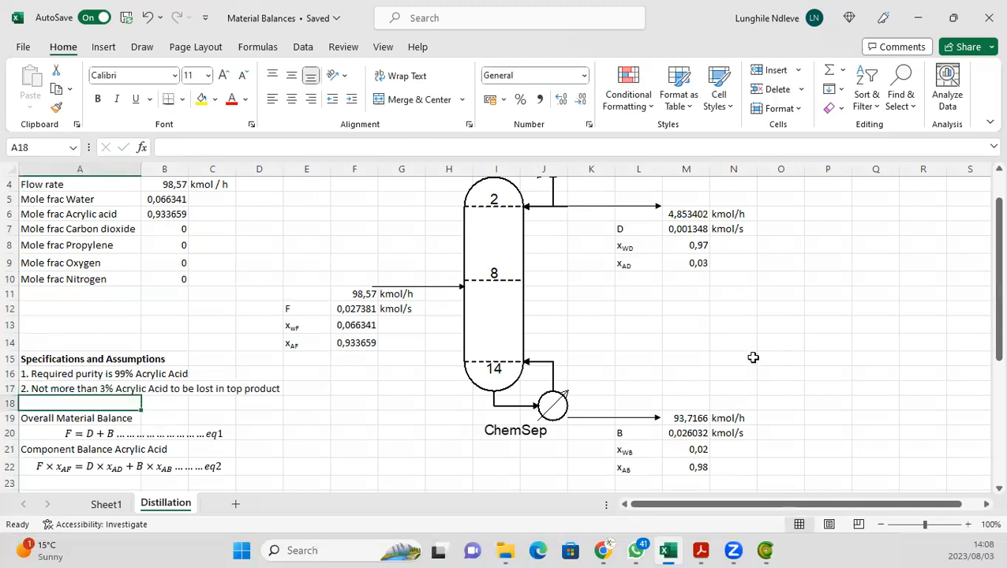
Step: Set the bottoms acrylic acid fraction x_AB in cell M22 back to 0,99
left_click(752, 362)
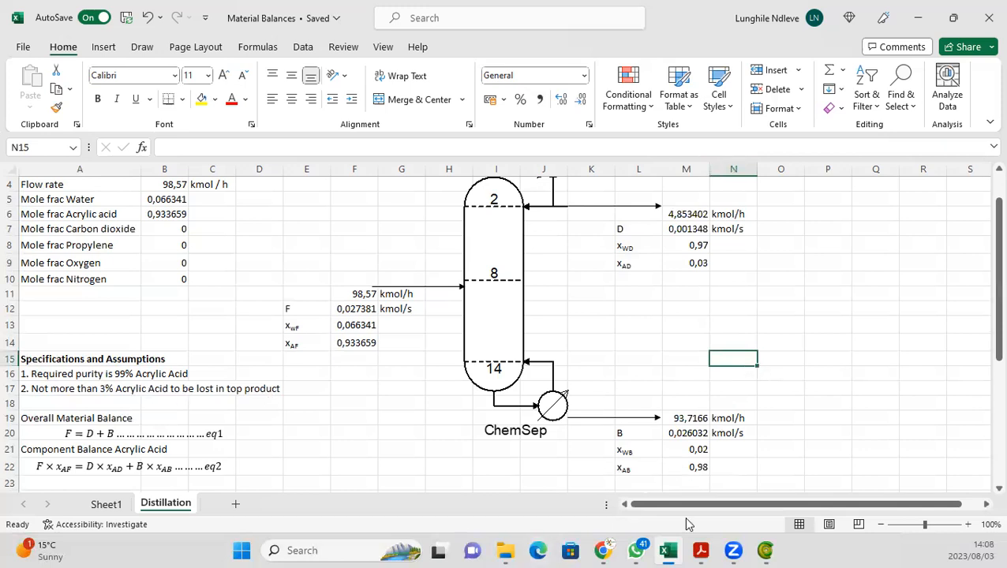
left_click(686, 467)
left_click(190, 148)
key("BackSpace")
type("9")
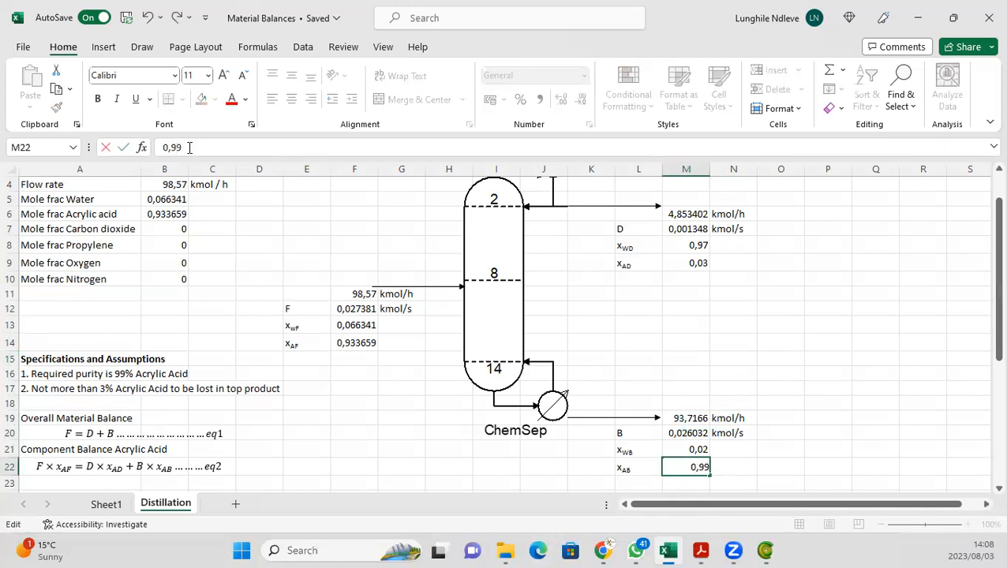
key("Return")
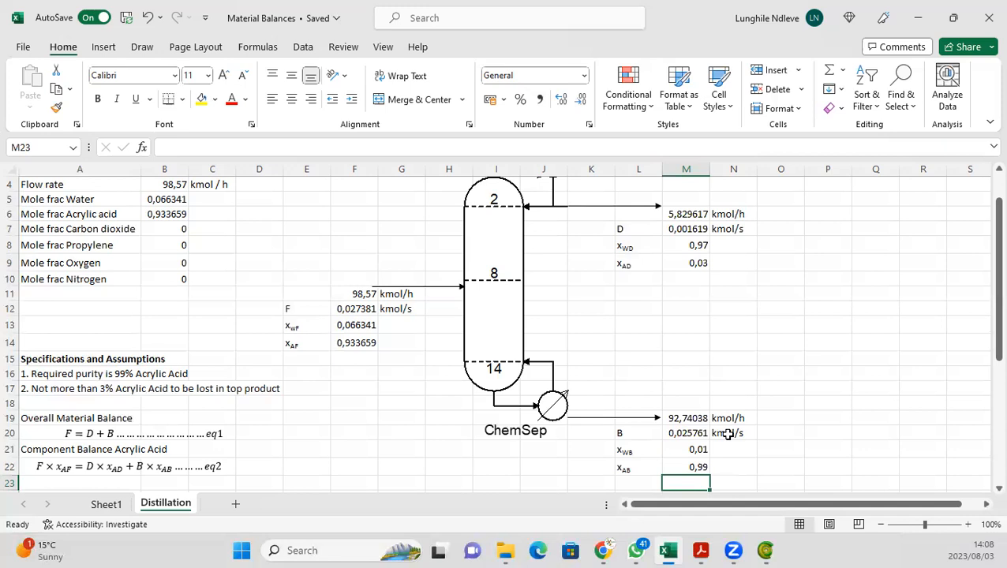
Step: Open the ChemSep column's column specifications from the COFE flowsheet and set the top specification to Distillate flow rate
left_click(765, 550)
double_click(49, 93)
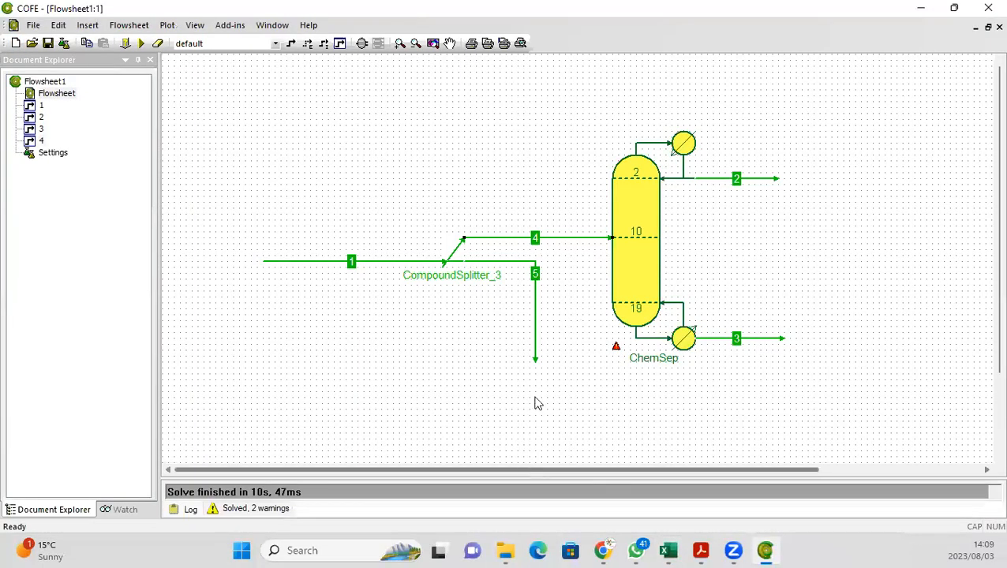
left_click(630, 297)
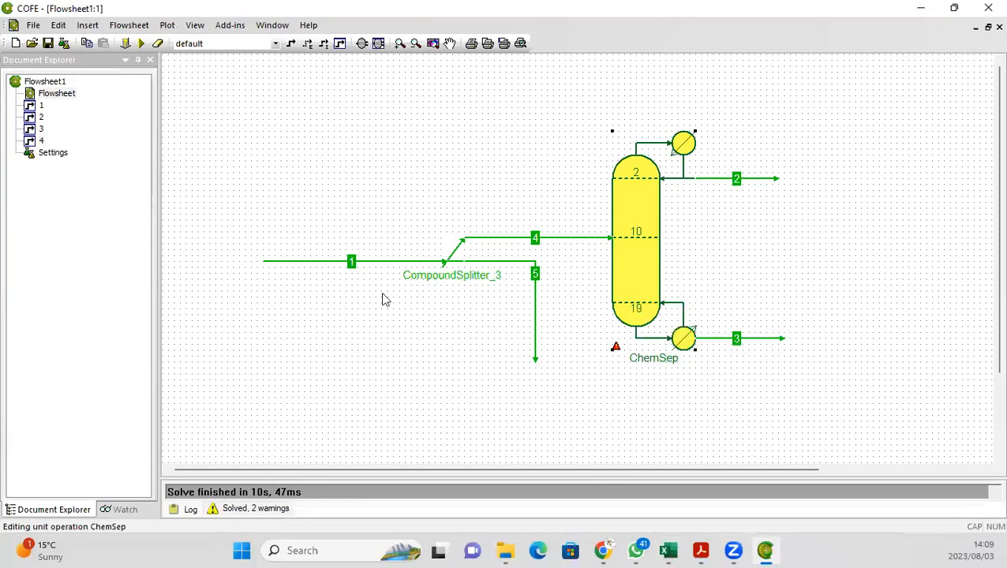
left_click(376, 402)
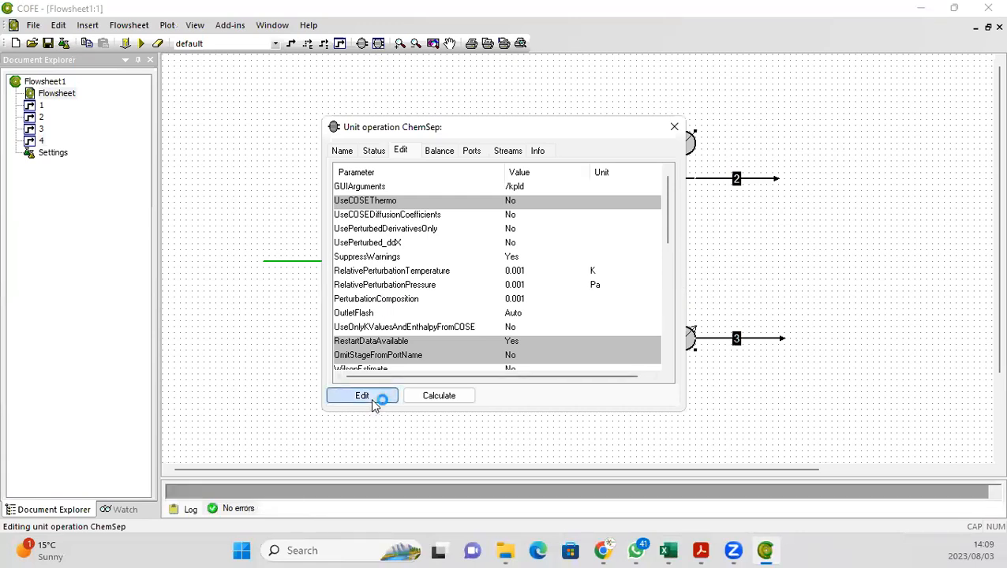
left_click(669, 552)
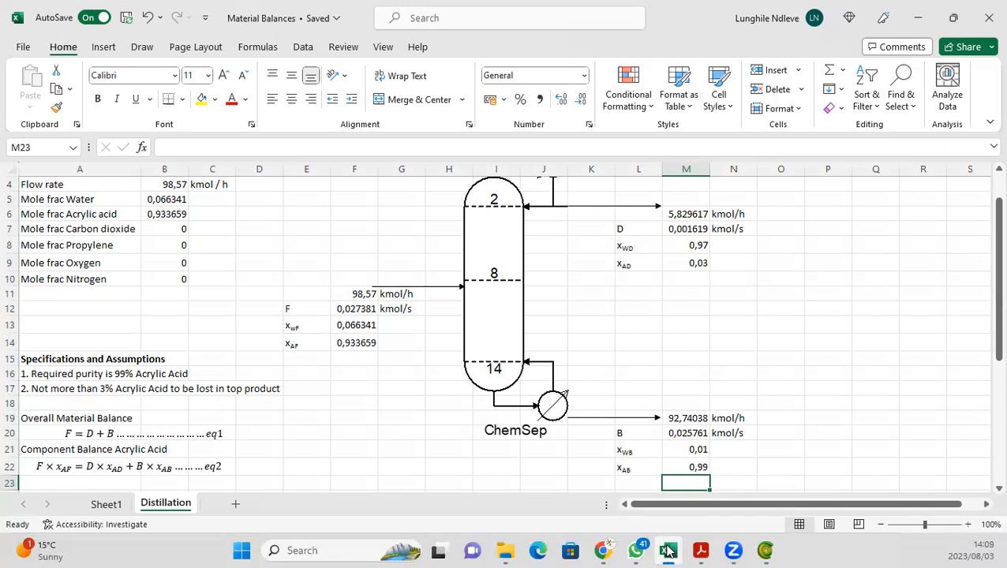
left_click(766, 331)
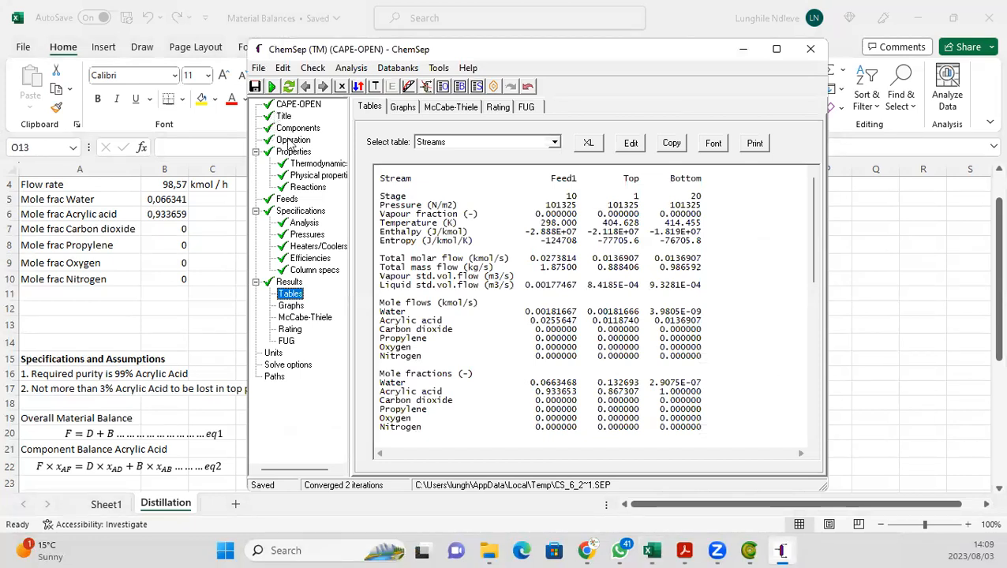
left_click(298, 271)
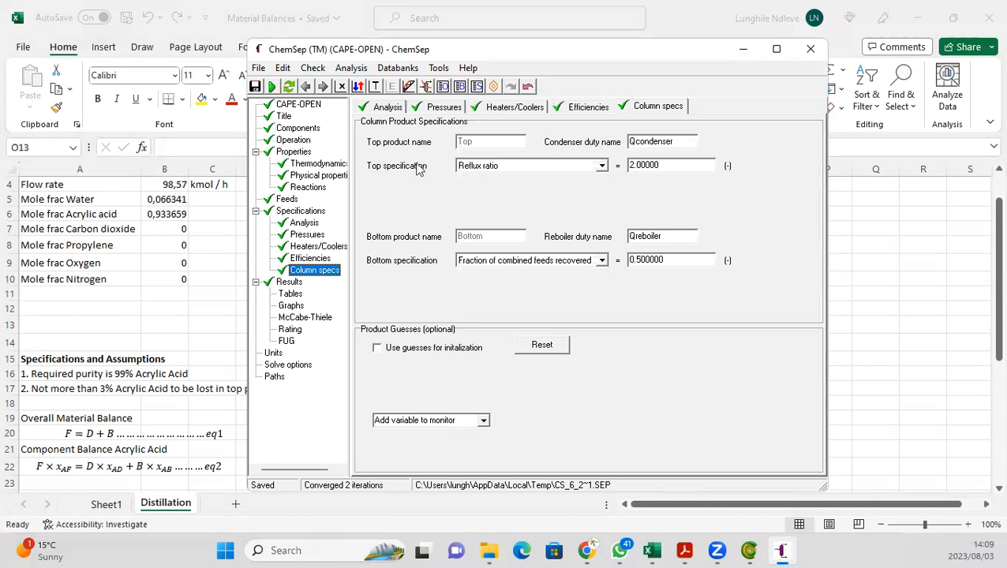
left_click(601, 166)
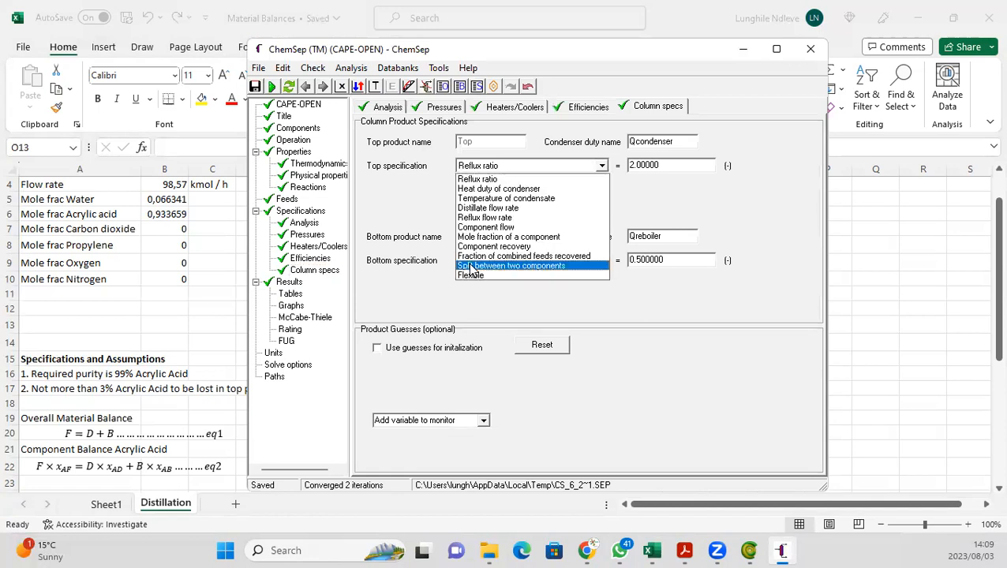
left_click(466, 209)
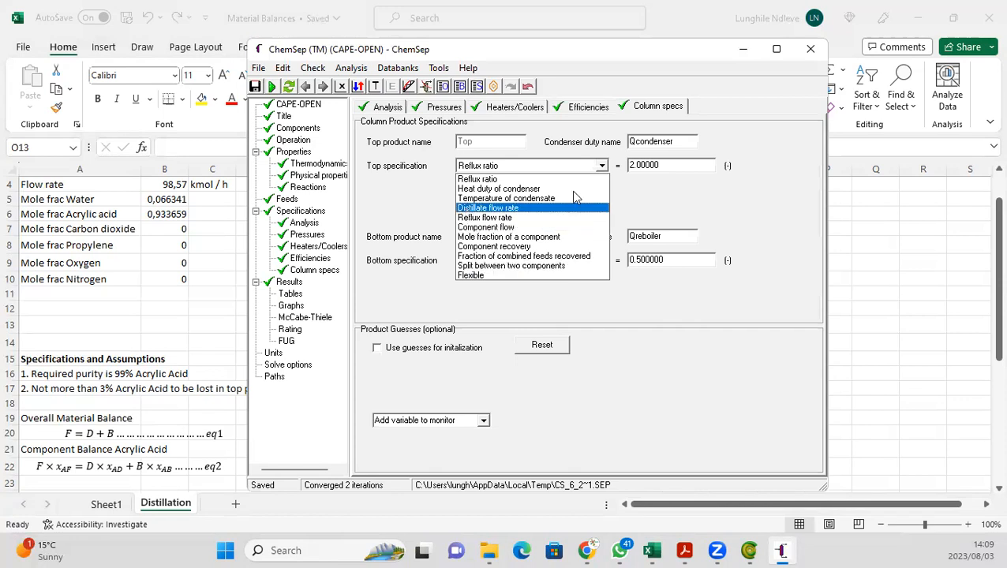
Step: Copy the distillate flow in kmol/s from cell M7 and enter it as the distillate flow rate value 0.00161934 kmol/s
left_click(866, 373)
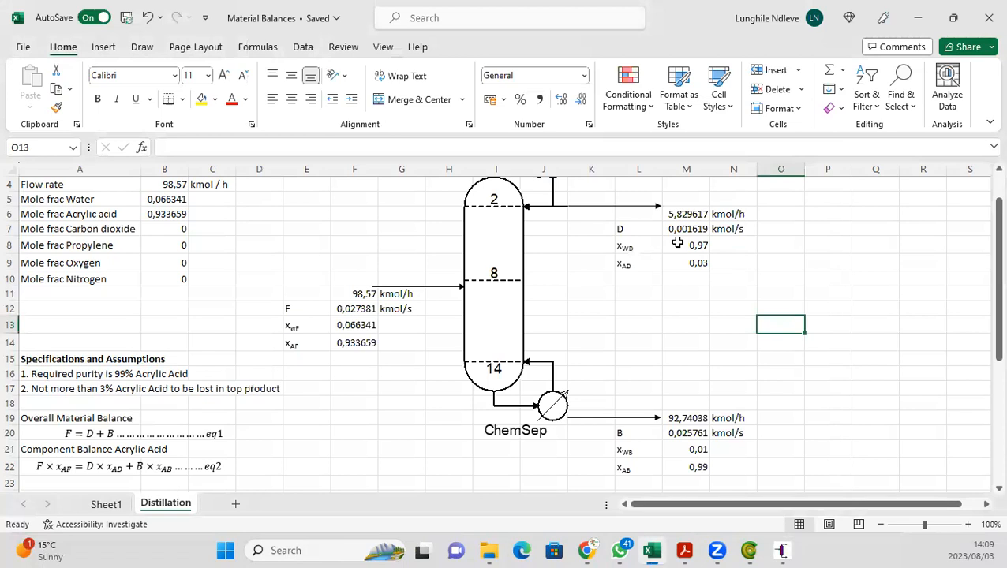
left_click(675, 230)
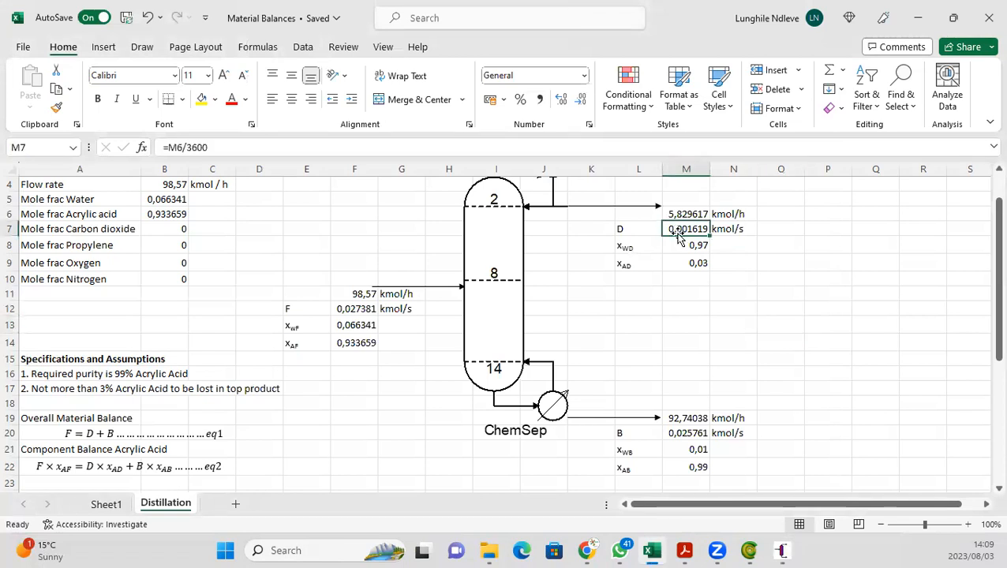
key("ctrl+c")
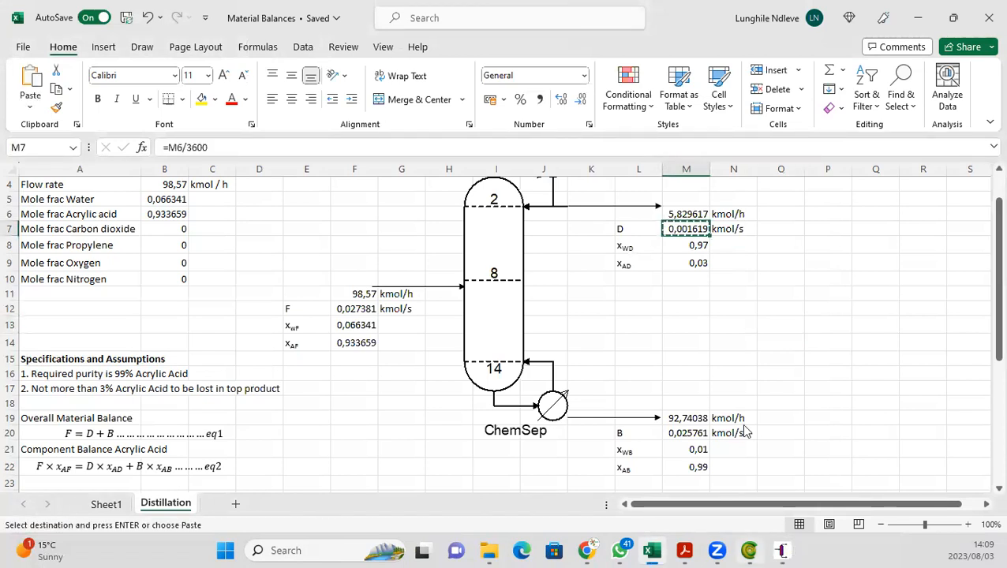
key("alt+Tab")
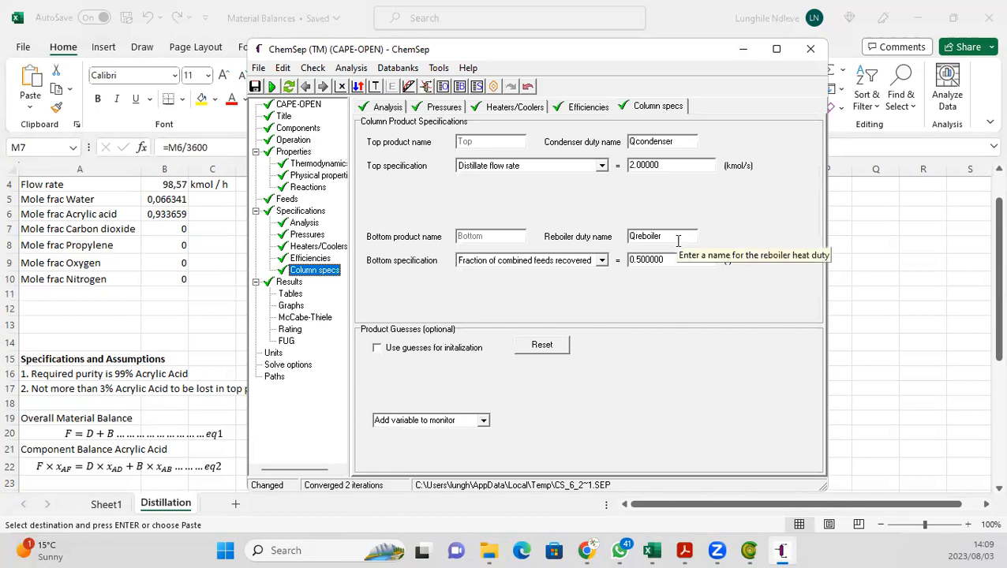
left_click(691, 170)
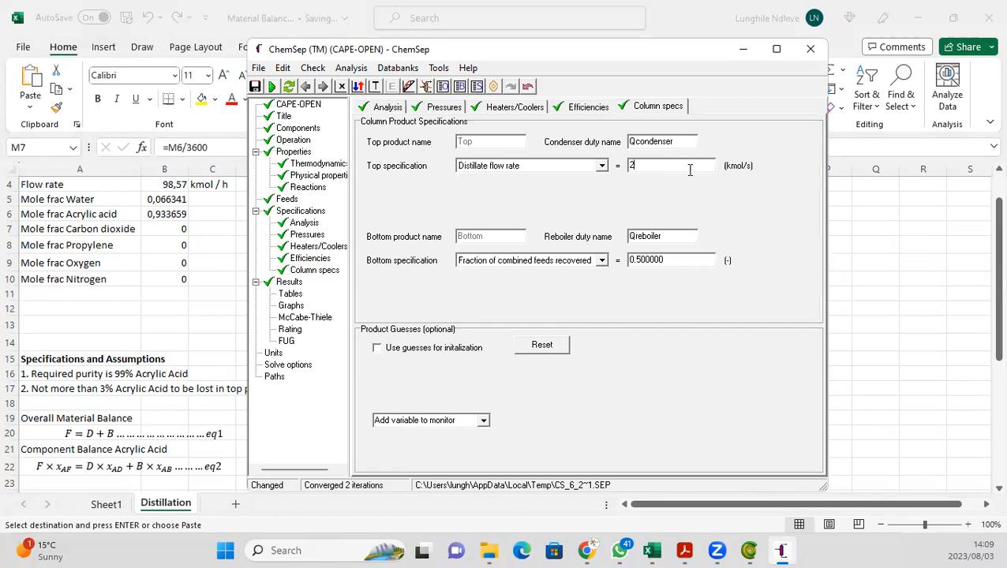
key("BackSpace")
type("\\")
key("BackSpace")
key("ctrl+v")
key("BackSpace")
key("BackSpace")
type("4")
Step: Set the bottom specification to the mole fraction of acrylic acid with a value of 0.99
left_click(601, 263)
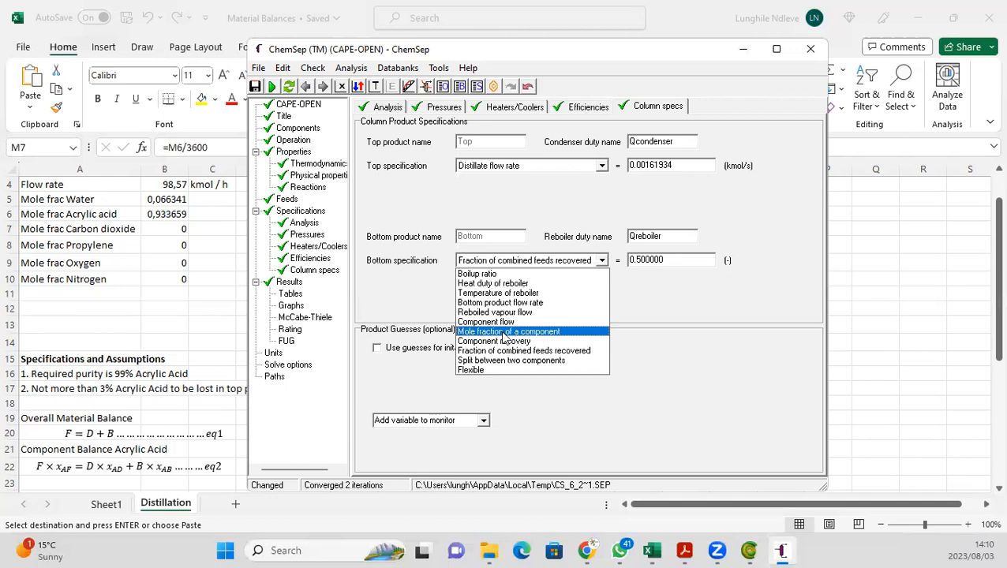
left_click(506, 335)
left_click(555, 285)
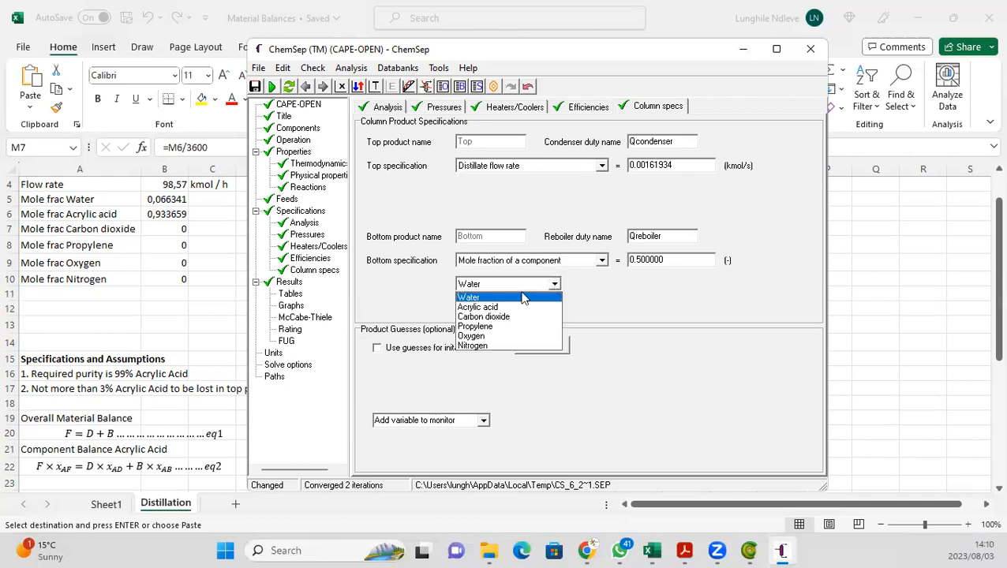
left_click(510, 309)
left_click(677, 263)
double_click(677, 263)
type("0.")
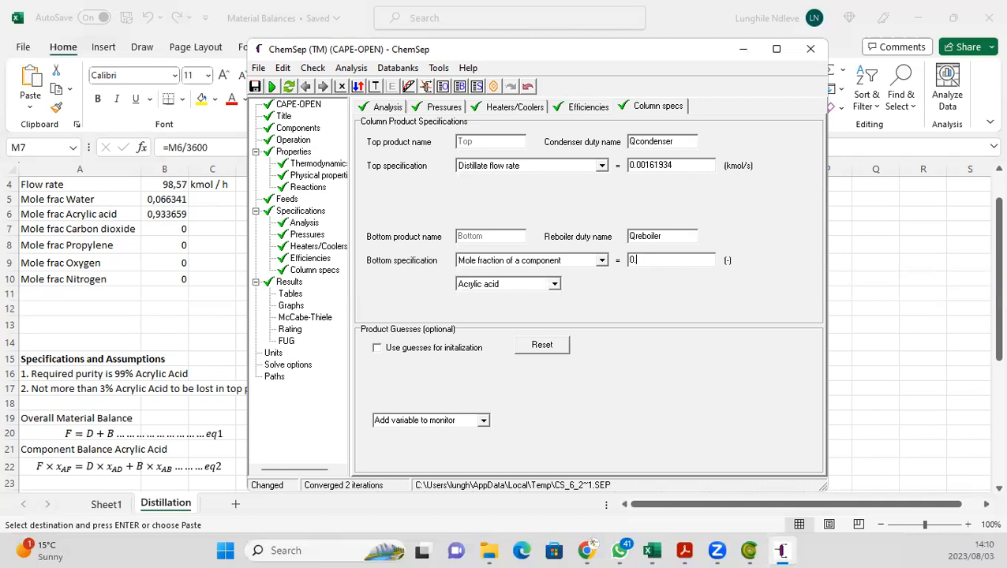
type("99")
key("Return")
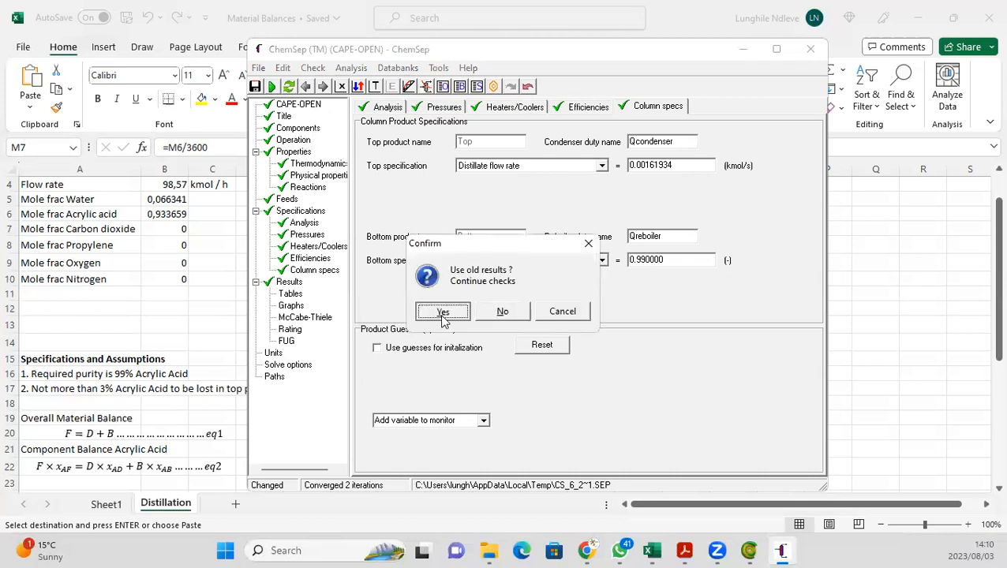
Step: Run the column simulation, reusing old results and overwriting the temporary SEP file
left_click(443, 310)
left_click(502, 314)
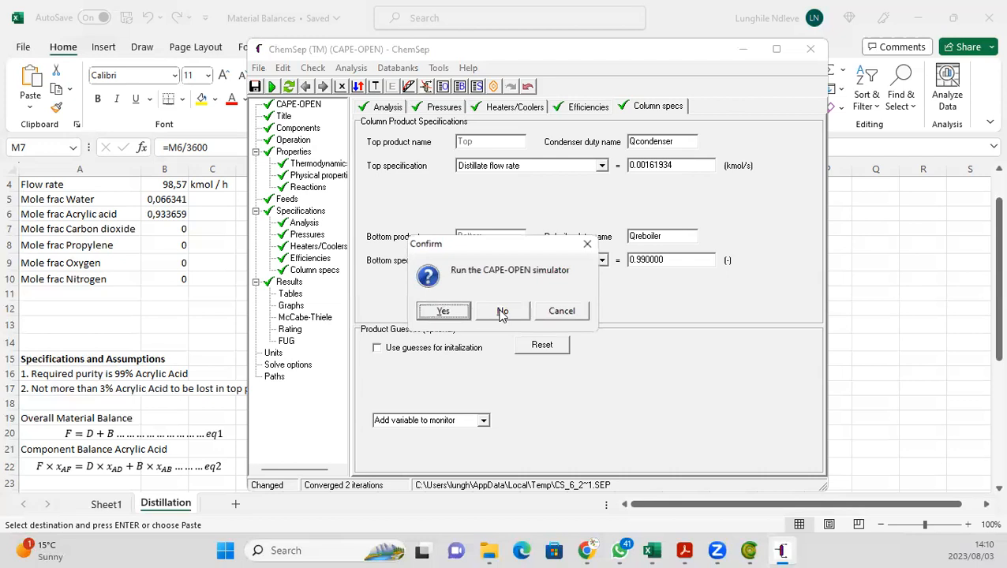
left_click(441, 311)
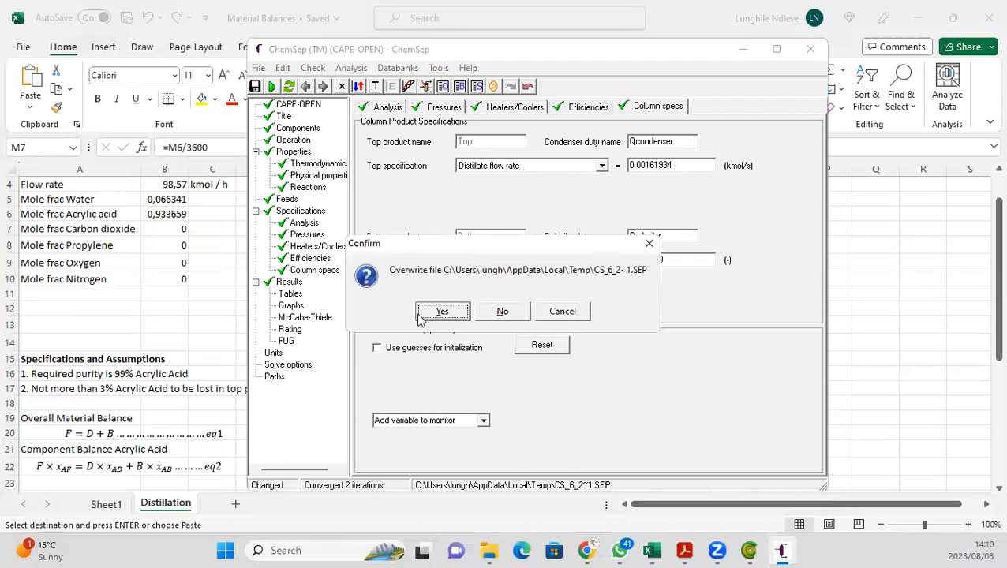
left_click(421, 317)
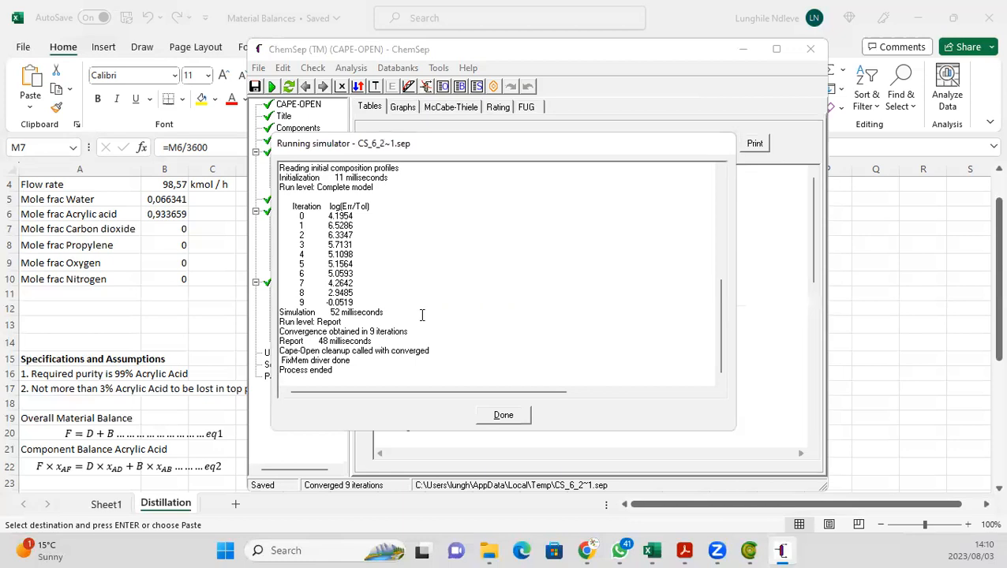
left_click(510, 416)
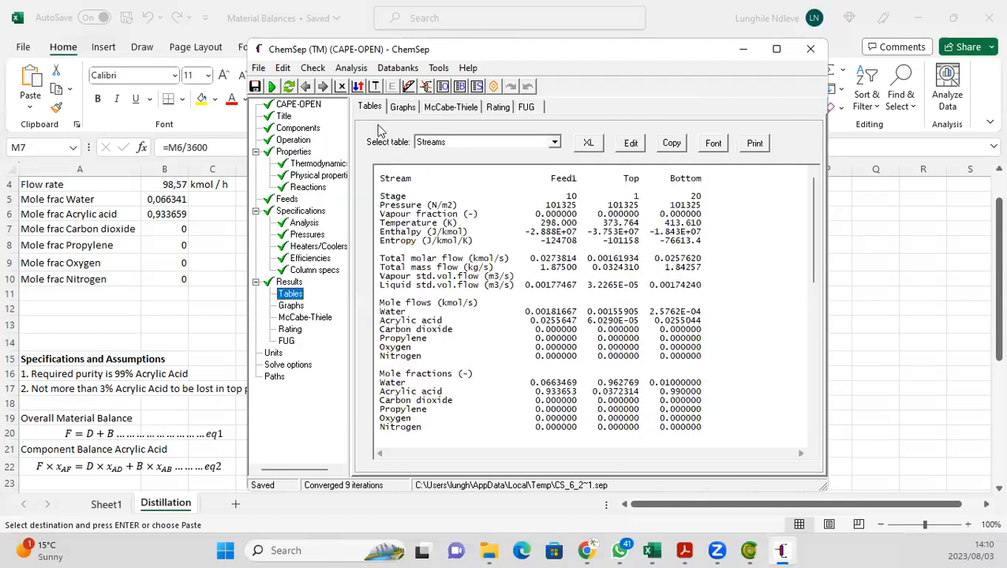
Step: Examine the McCabe-Thiele diagram for the water and acrylic acid key components
left_click(409, 86)
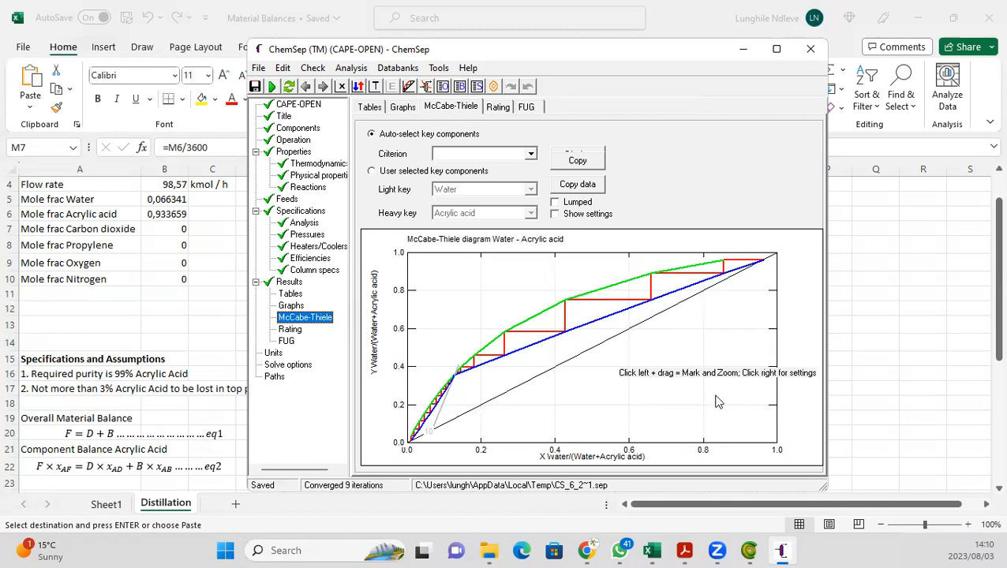
right_click(665, 351)
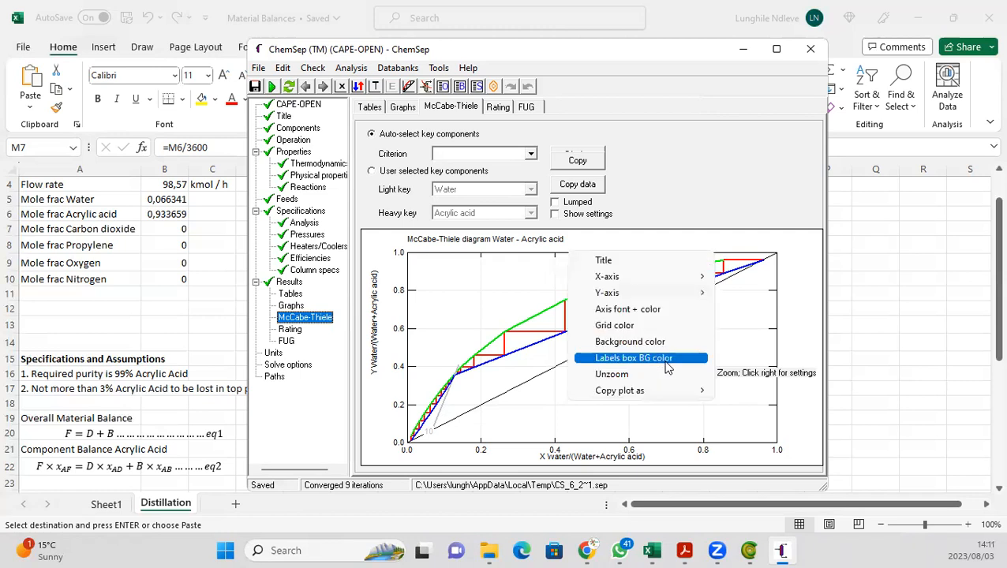
left_click(632, 359)
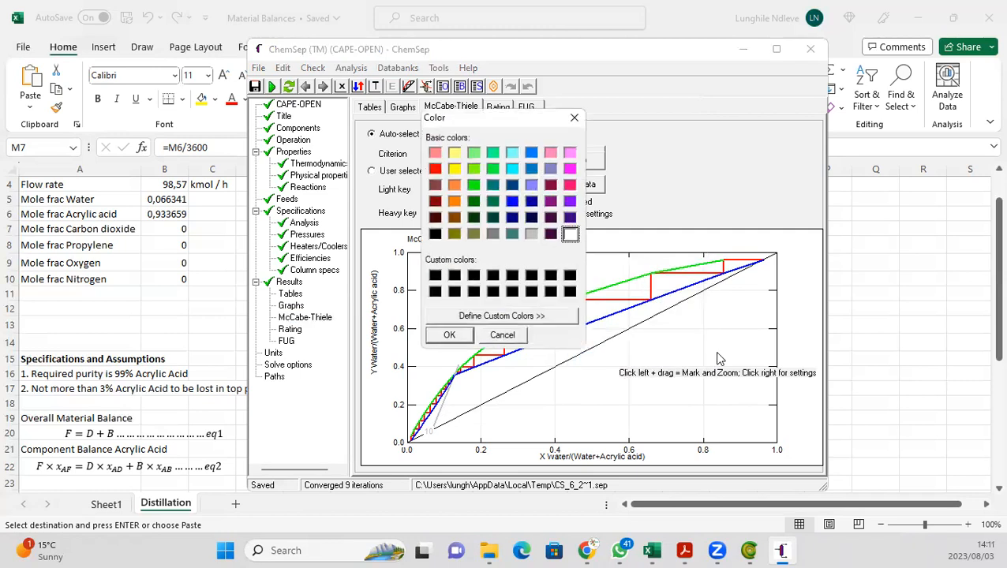
left_click(485, 339)
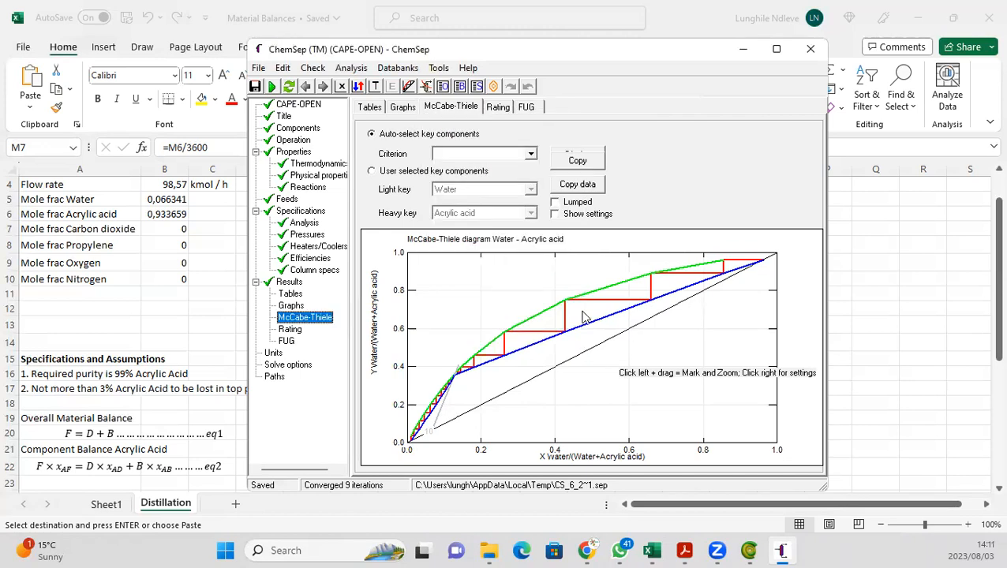
right_click(631, 334)
left_click(686, 320)
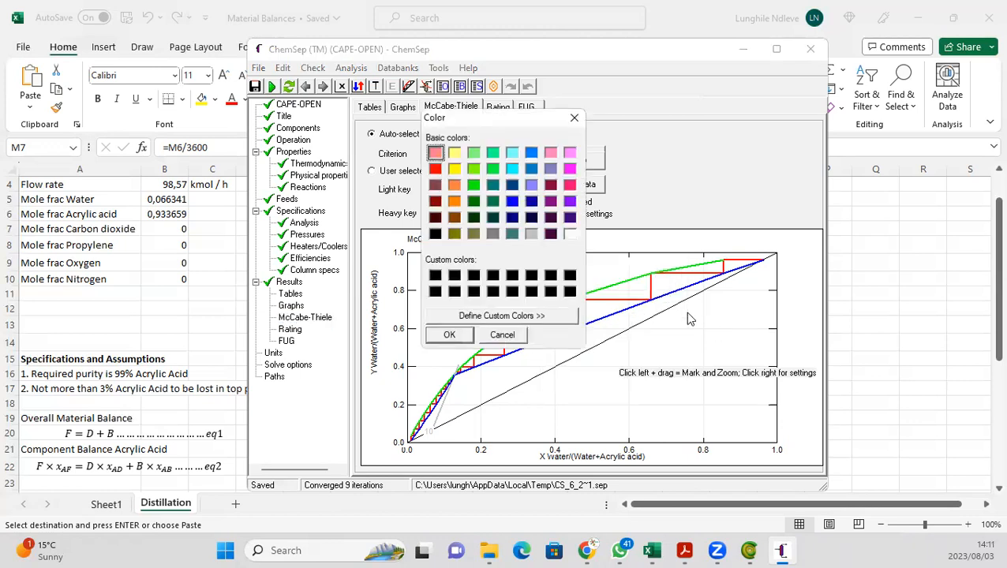
left_click(574, 118)
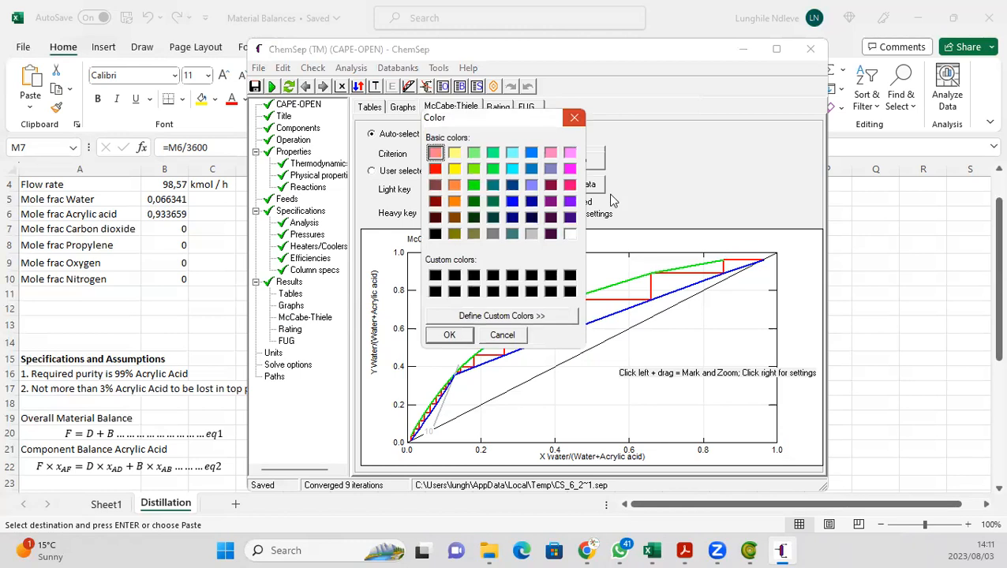
Step: Zoom into the middle region of the McCabe-Thiele diagram, then unzoom it
left_click_drag(573, 307, 603, 377)
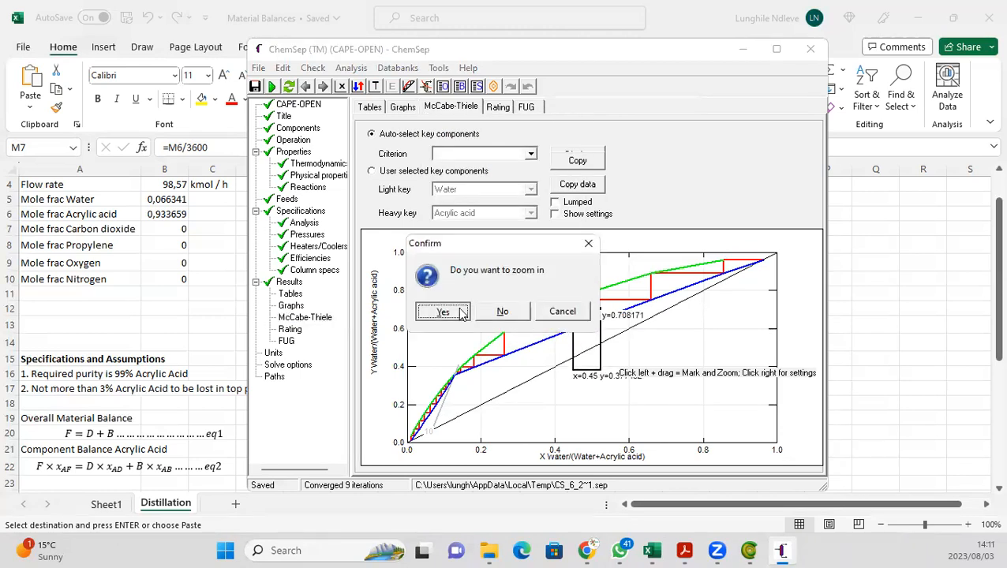
key("Return")
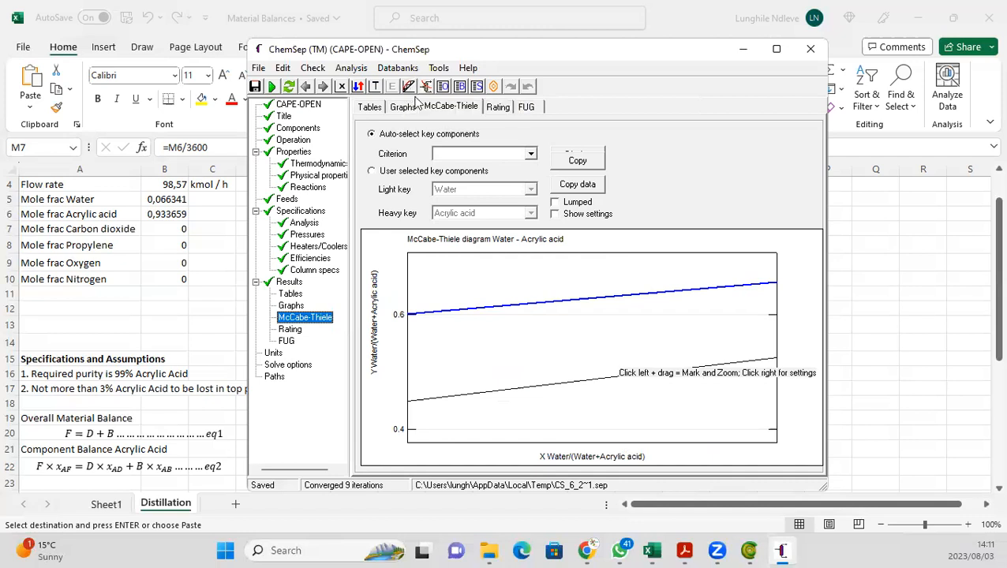
left_click(290, 294)
left_click(409, 86)
left_click_drag(554, 337, 493, 291)
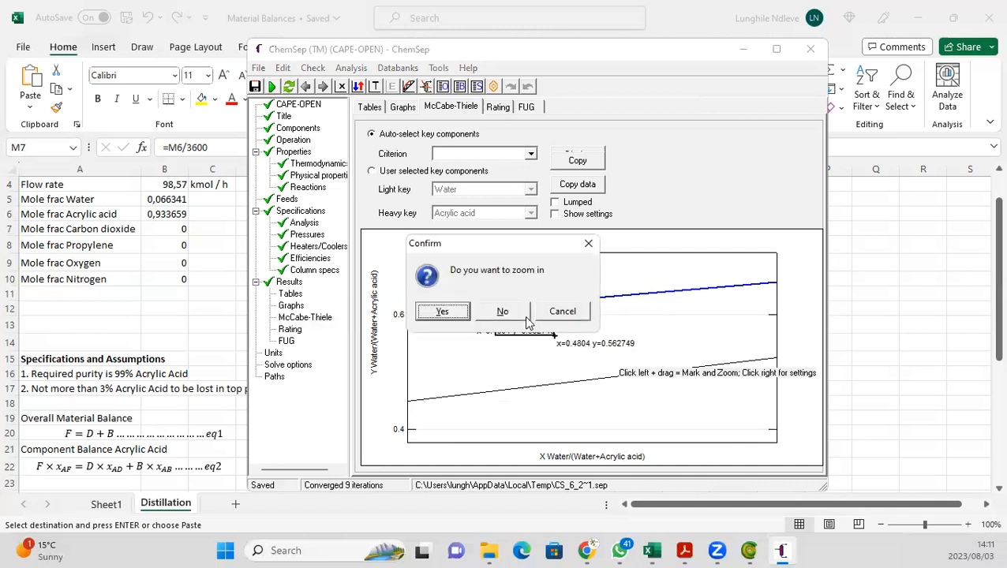
left_click(503, 312)
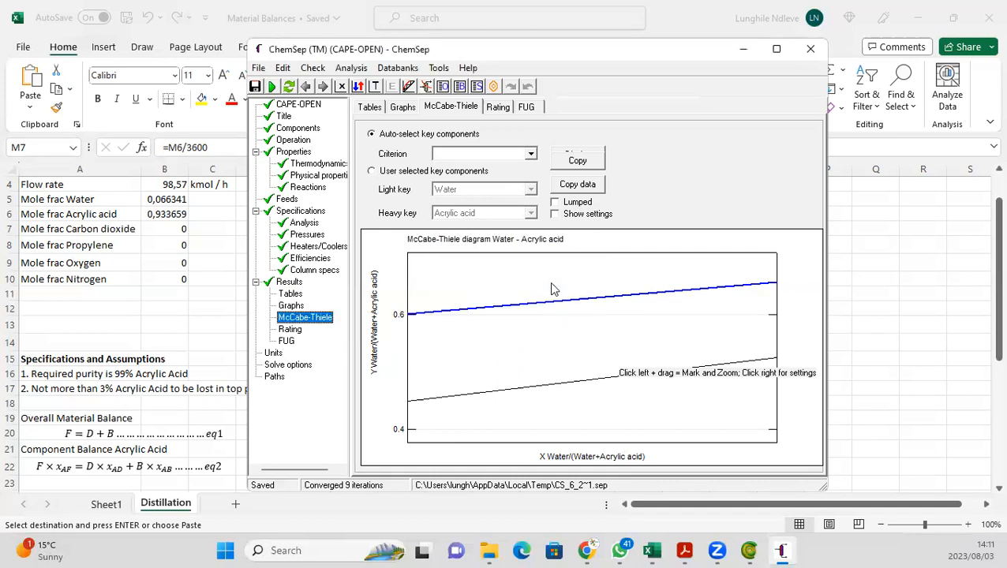
right_click(552, 285)
left_click(556, 283)
left_click(492, 338)
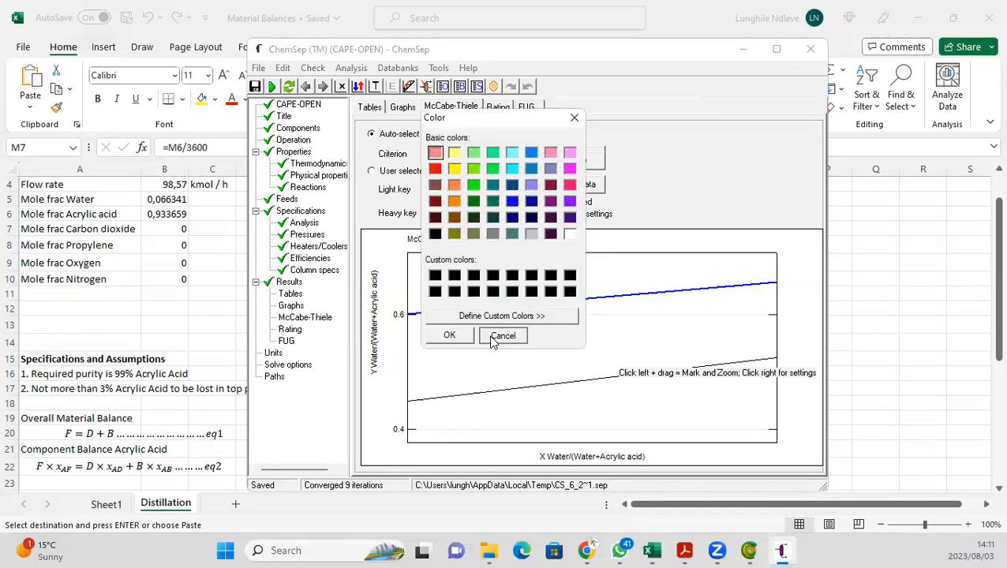
right_click(596, 345)
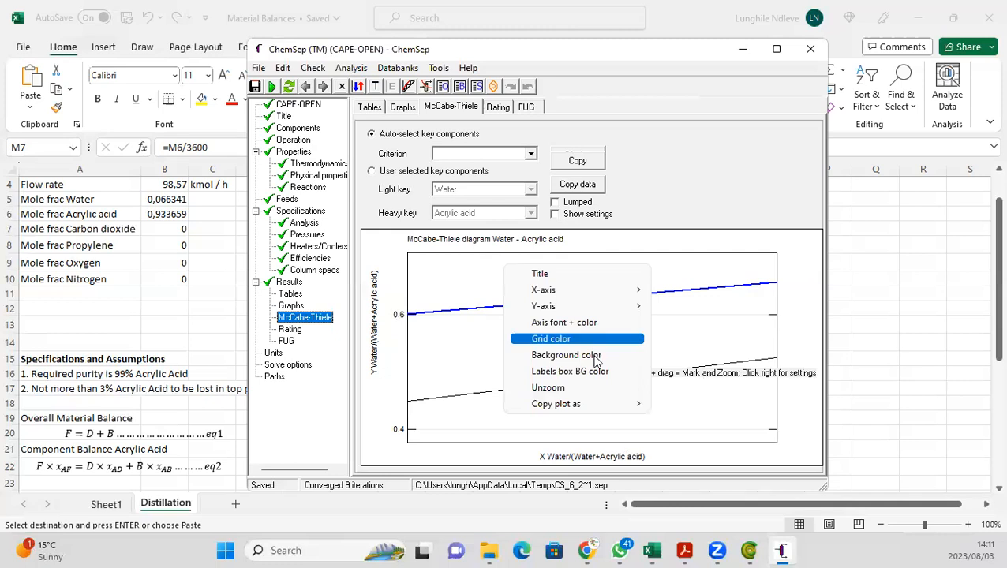
left_click(599, 388)
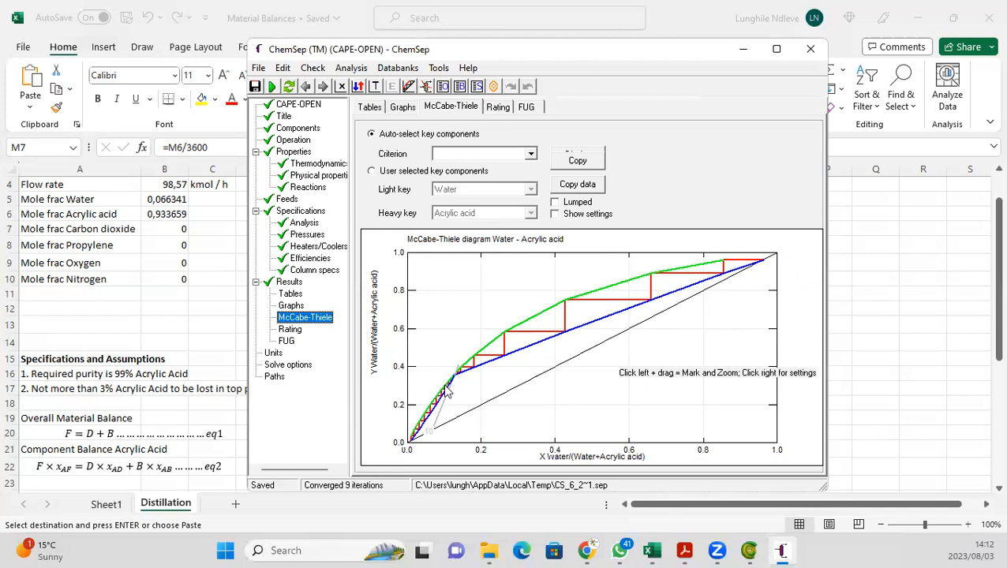
right_click(418, 432)
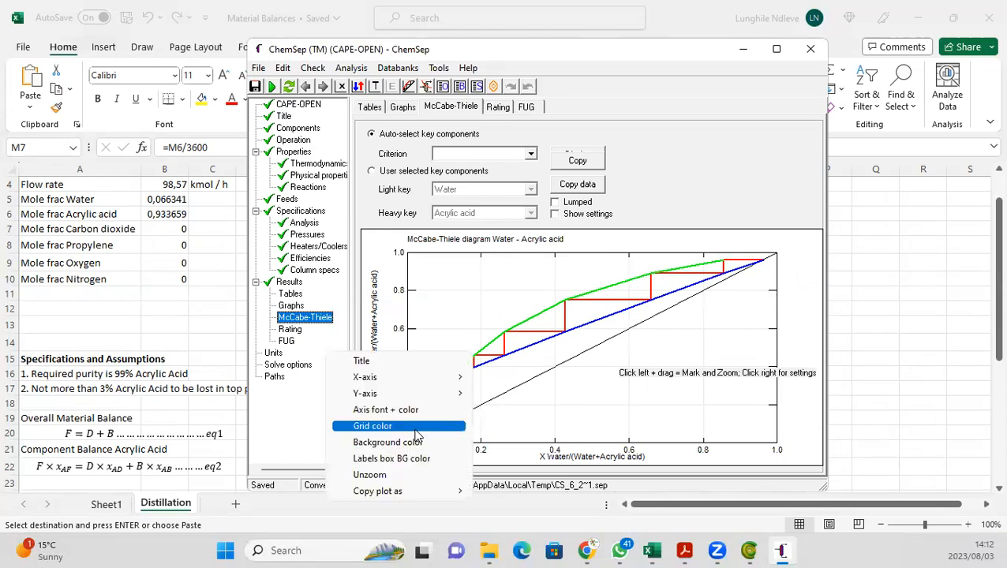
left_click(425, 442)
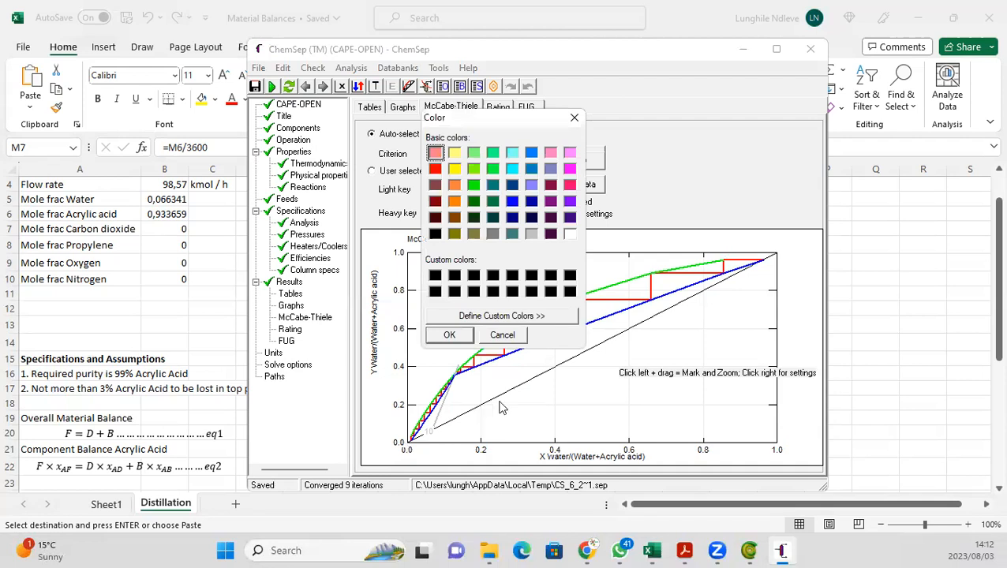
left_click(574, 118)
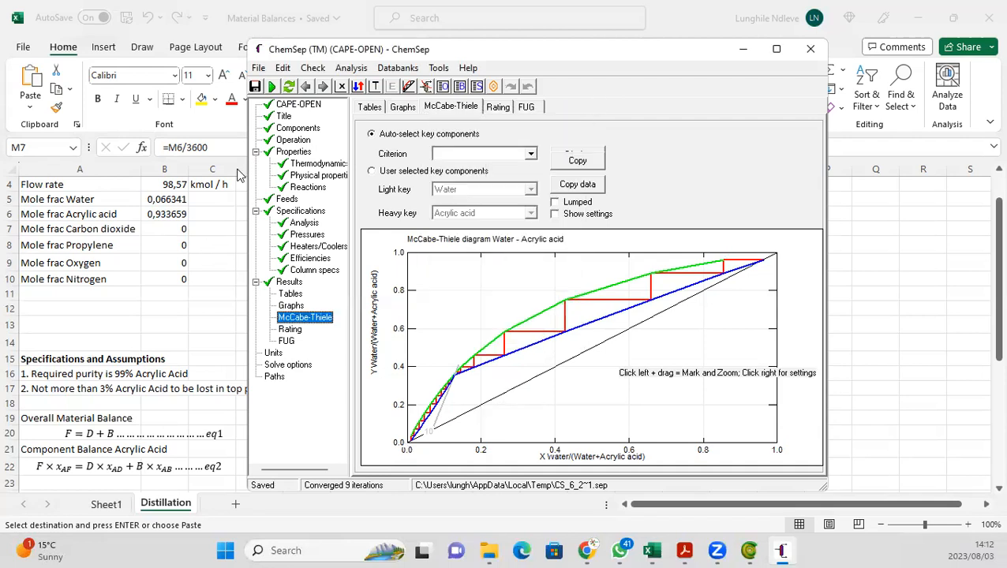
Step: Change the column configuration to 16 stages with the feed on stage 8
left_click(293, 142)
left_click(533, 293)
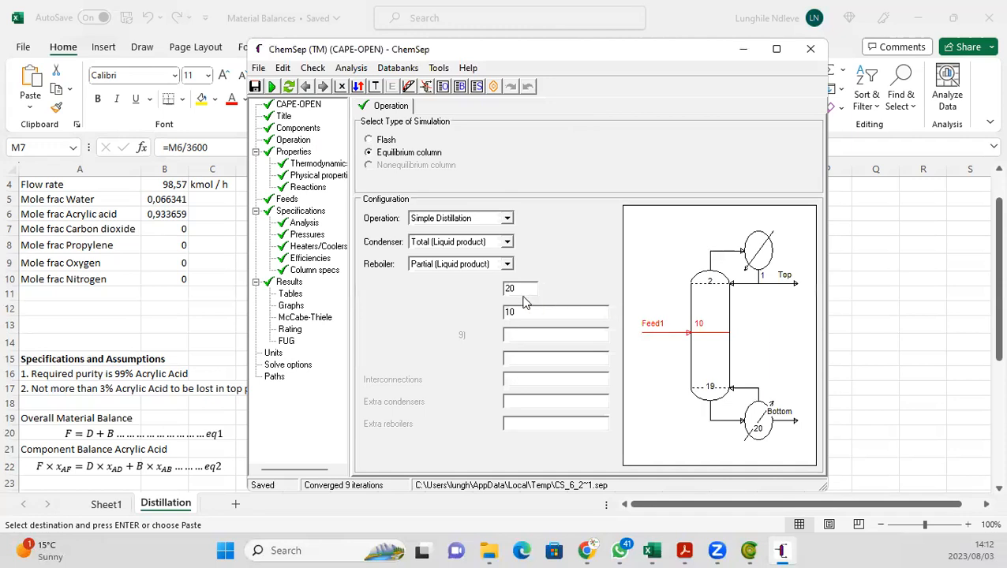
left_click_drag(531, 291, 453, 303)
type("16")
left_click(536, 317)
left_click(446, 312)
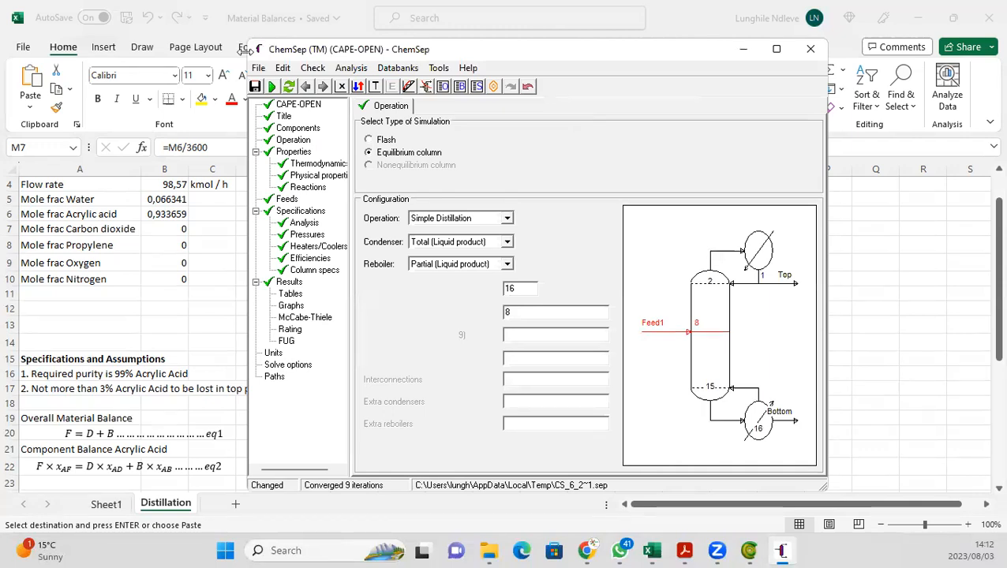
Step: Close ChemSep, accept updating the ChemSep icon in COFE, and close the unit operation dialog
left_click(819, 60)
left_click(443, 312)
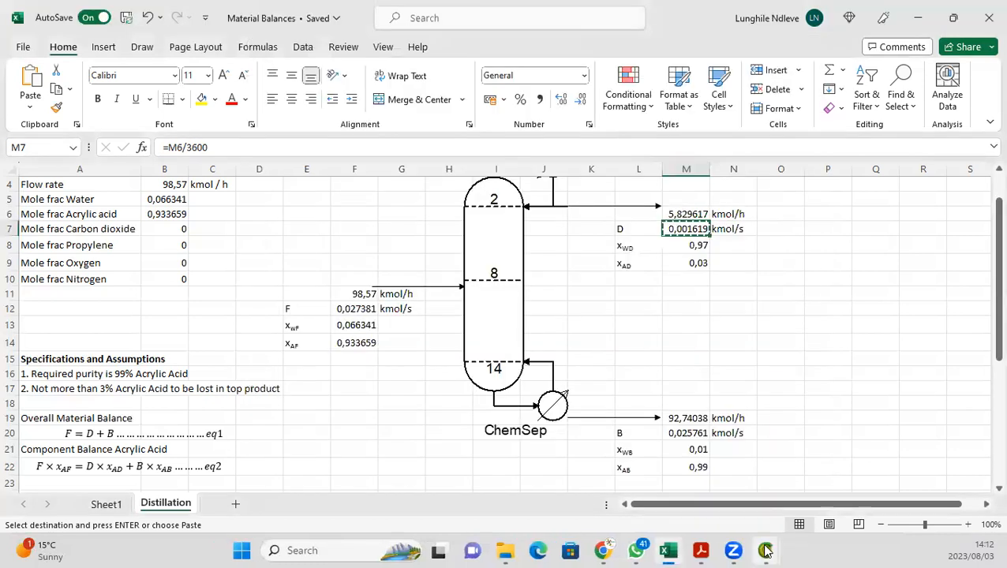
left_click(766, 552)
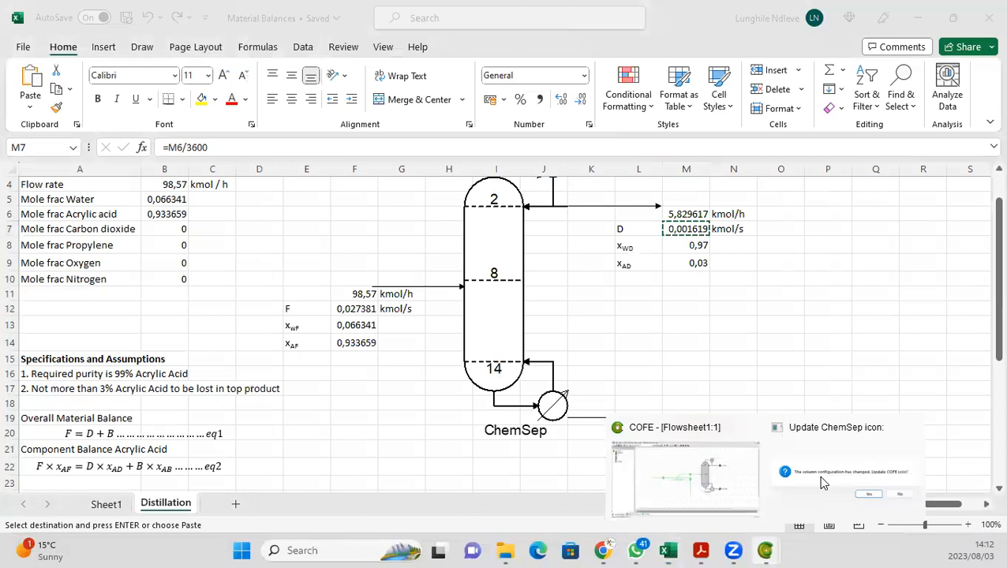
left_click(825, 480)
left_click(550, 305)
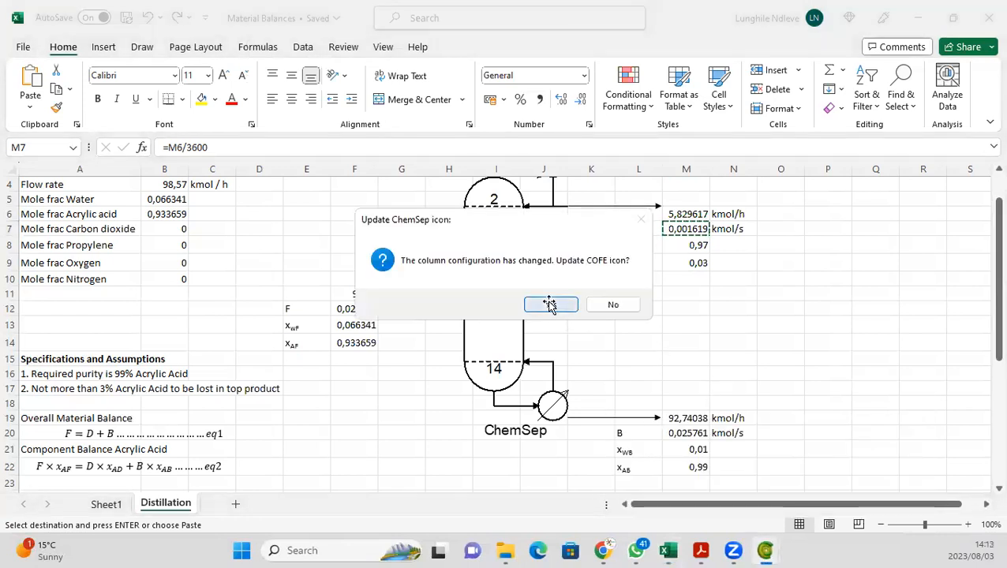
left_click(765, 550)
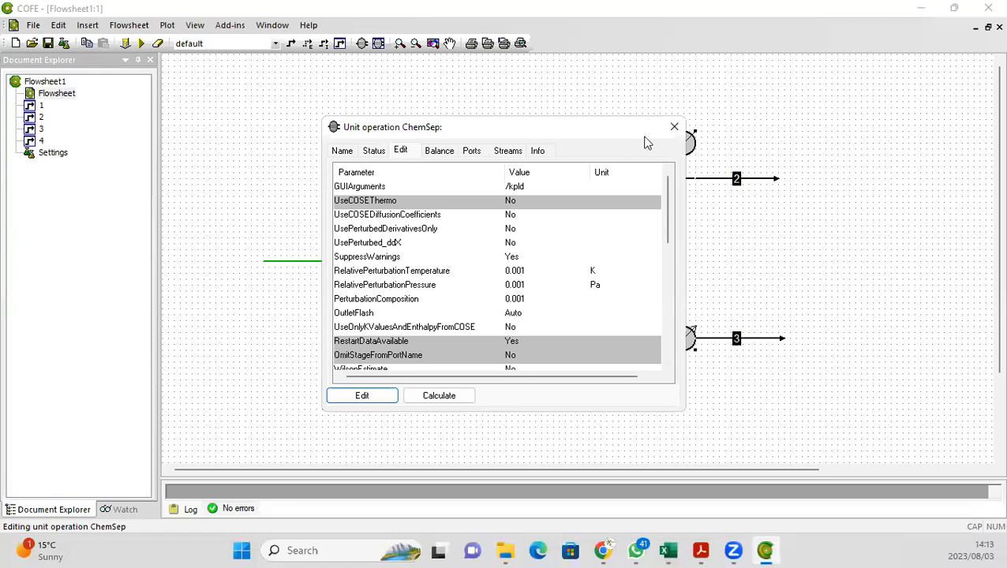
left_click(675, 127)
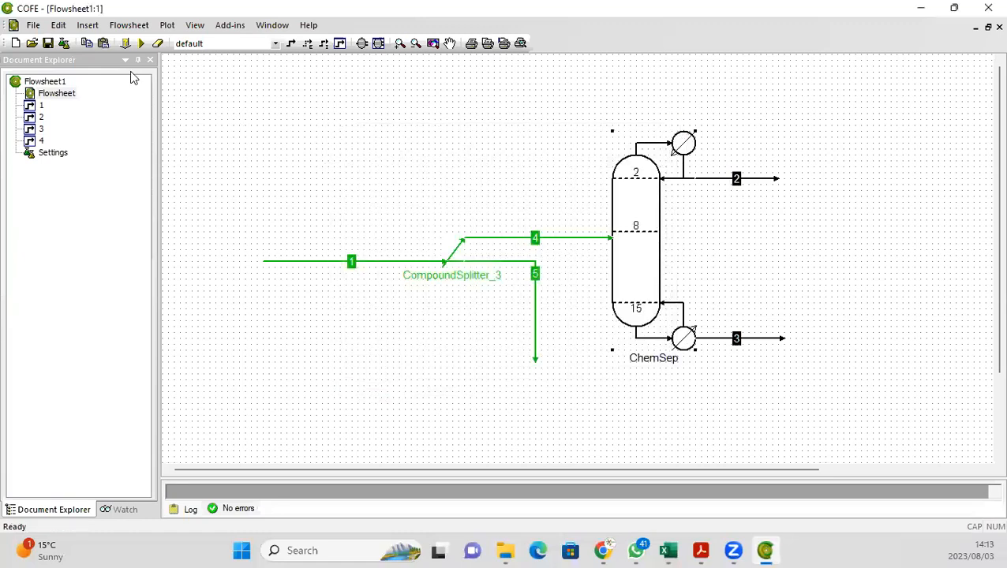
Step: Solve the flowsheet and open the top product stream 2 to inspect its results
left_click(140, 43)
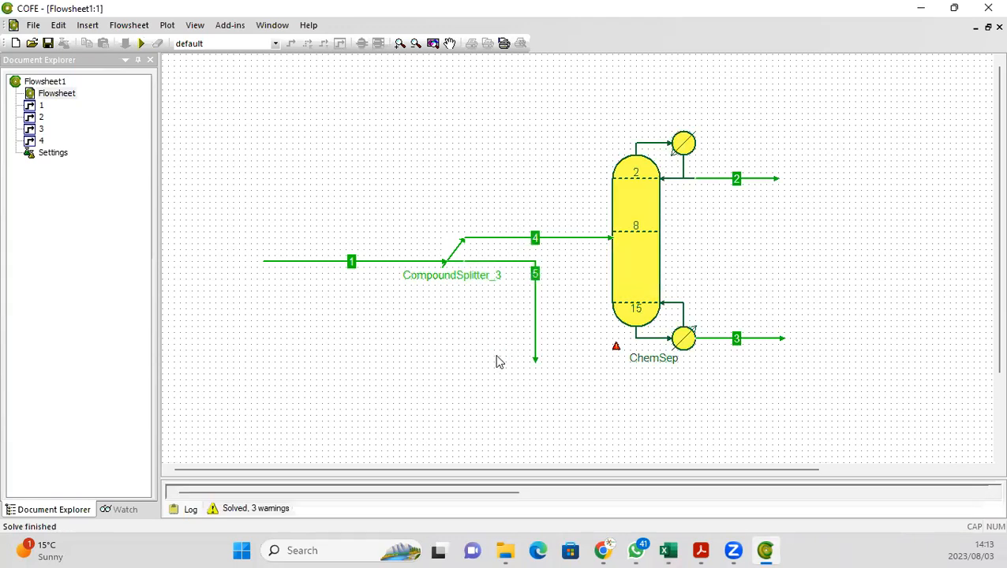
double_click(720, 184)
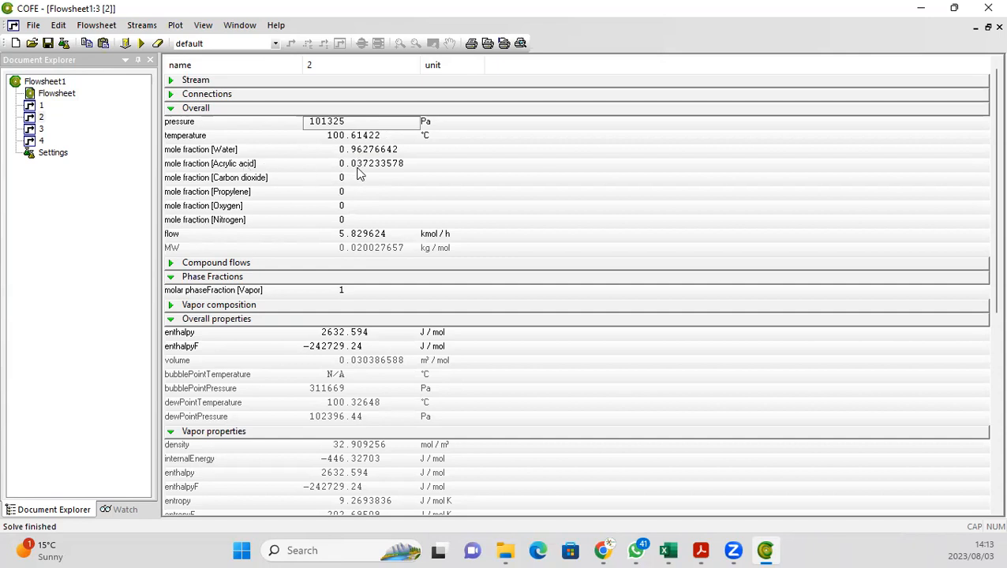
double_click(40, 94)
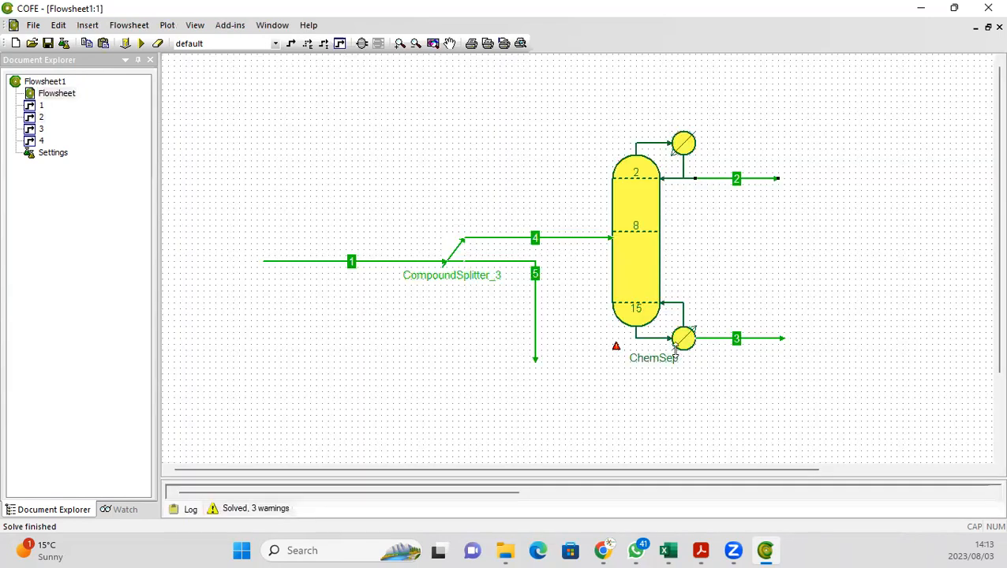
Step: Open the bottom product stream 3 and inspect the column's solve warnings
double_click(720, 345)
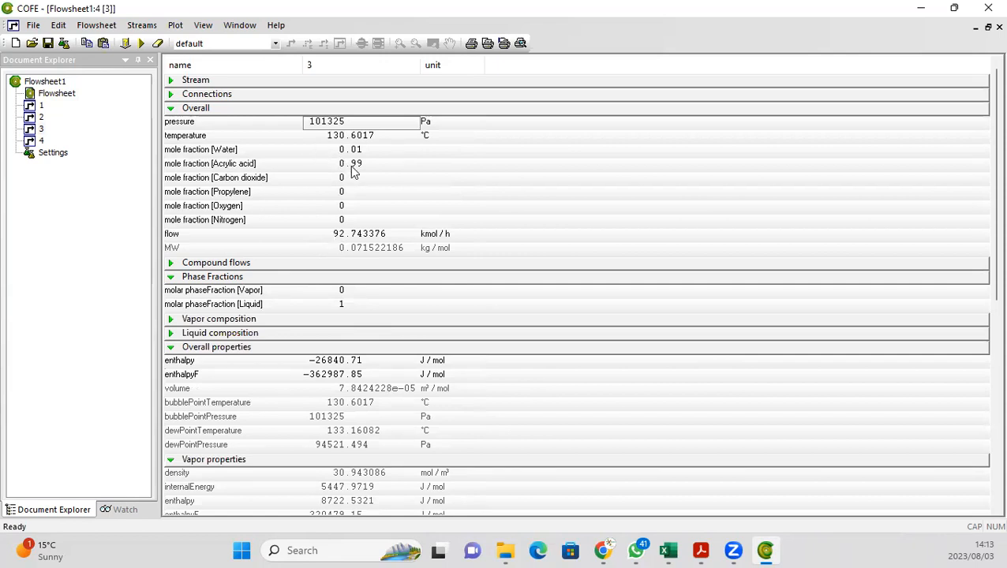
double_click(58, 94)
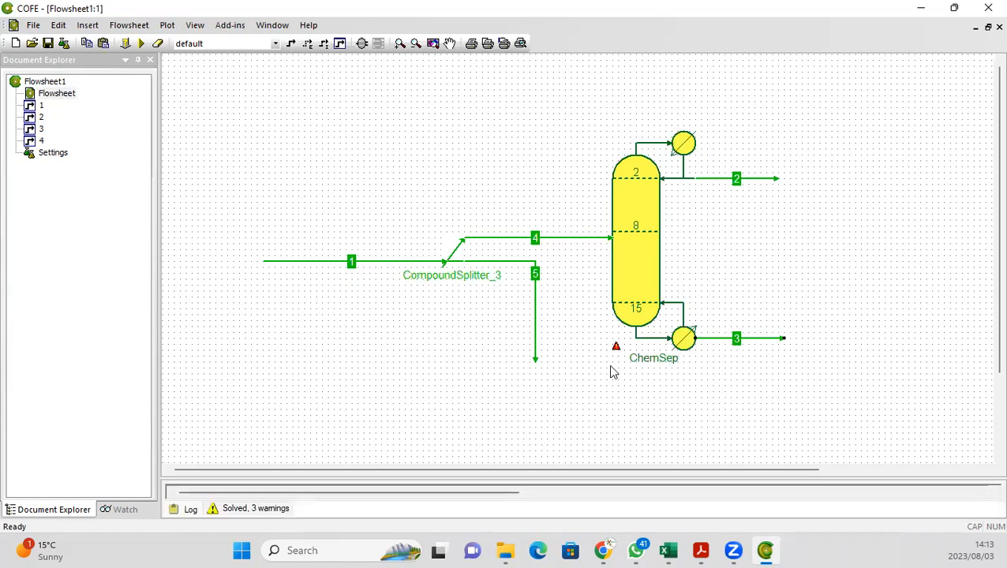
mouse_move(617, 349)
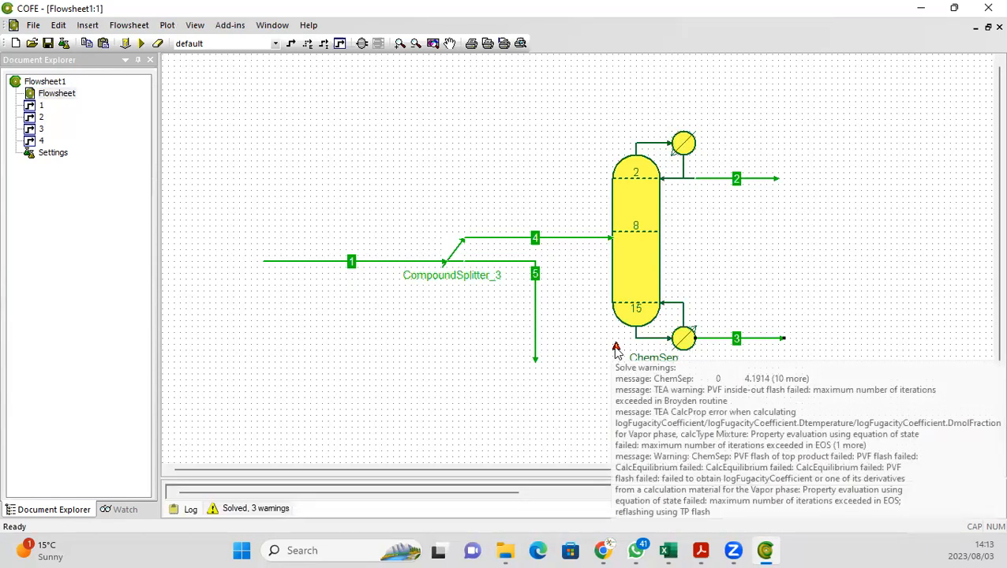